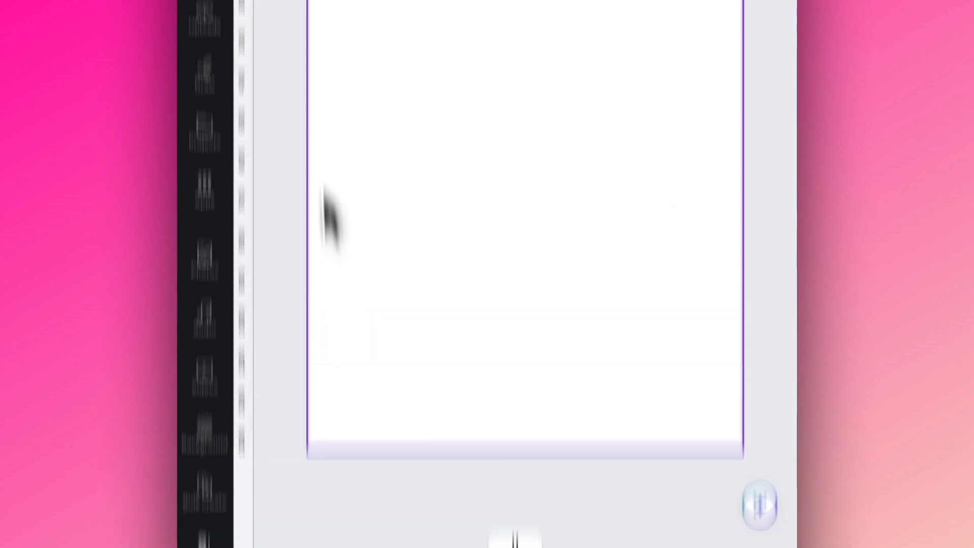
Add the white-screen phone mockup image from the recently used elements to the blank page
left_click(205, 165)
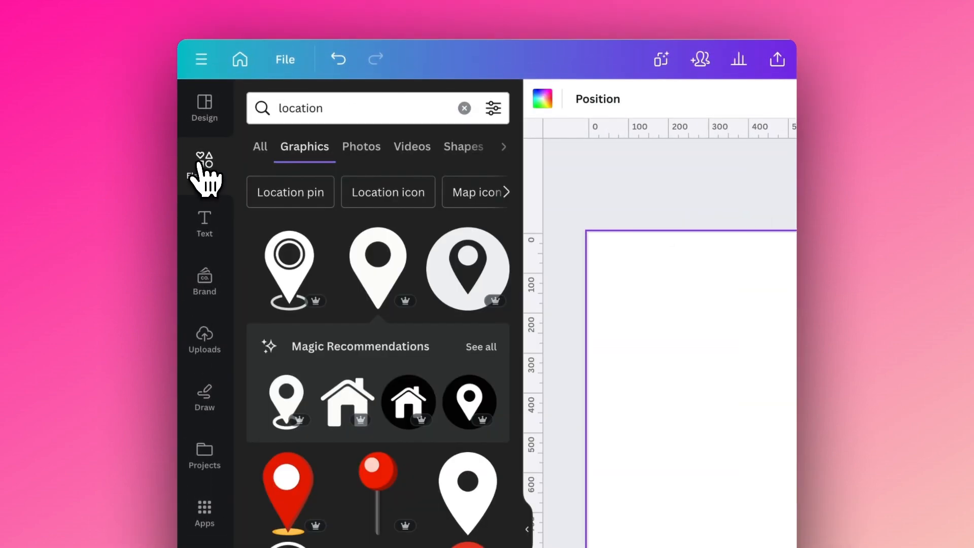
left_click(464, 108)
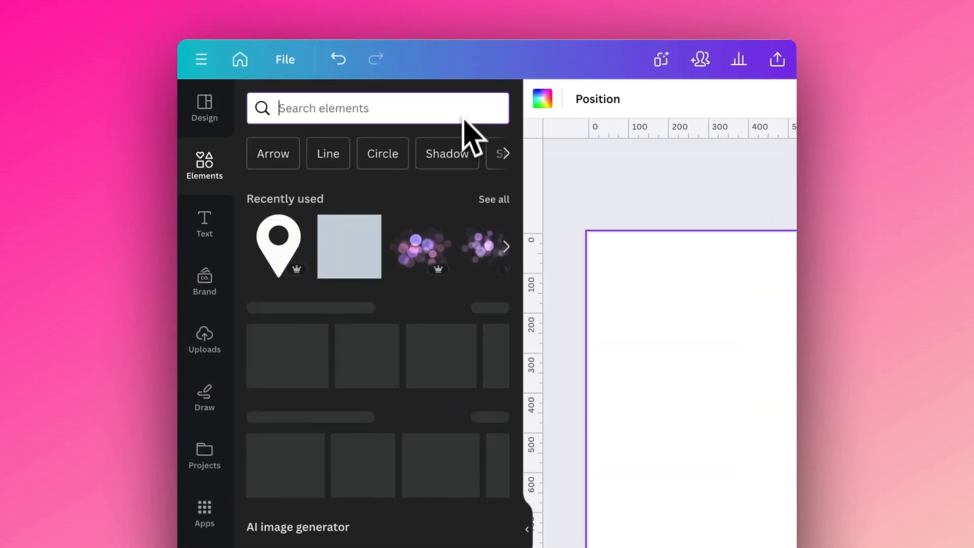
left_click(487, 198)
scroll(378, 386, "down", 5)
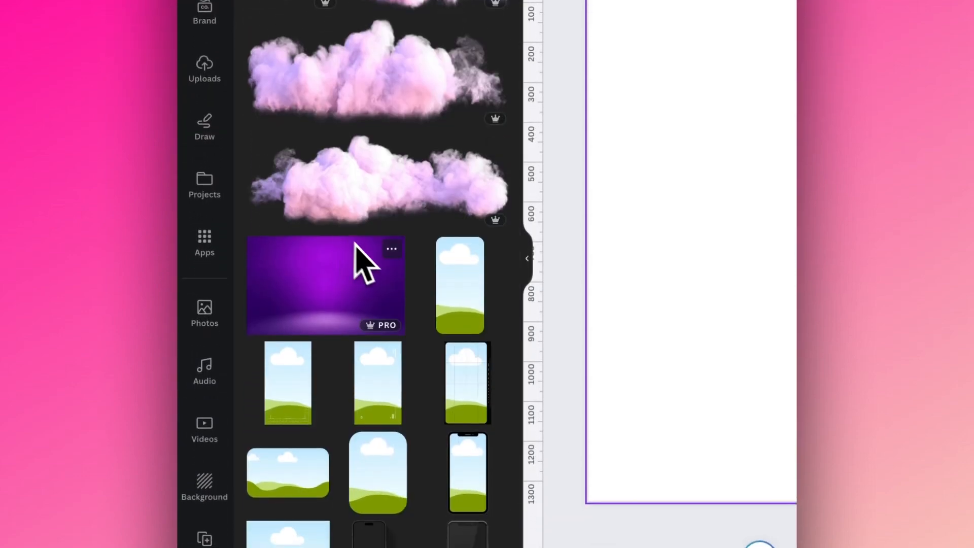
left_click(373, 370)
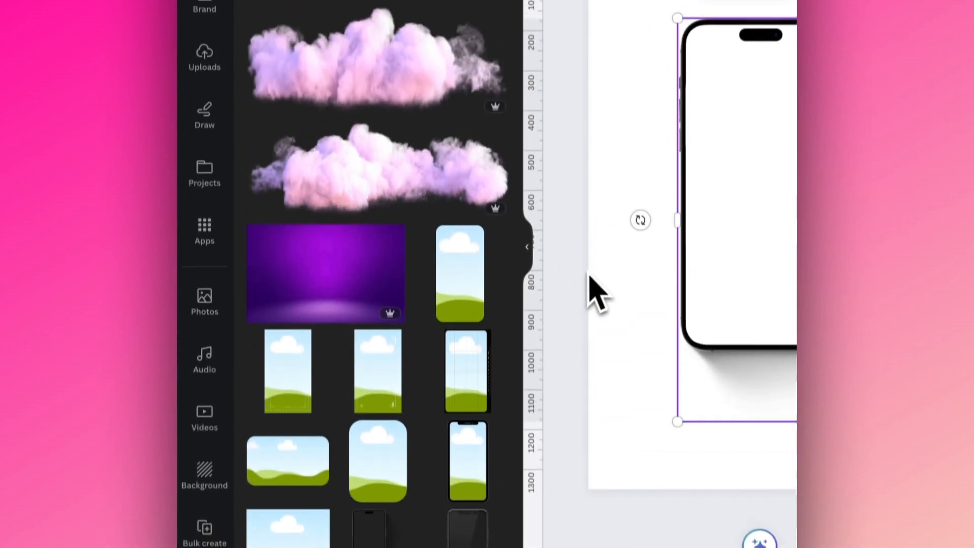
Add a tall rounded-corner frame to the page, then move and enlarge it until it covers the phone mockup
left_click(581, 102)
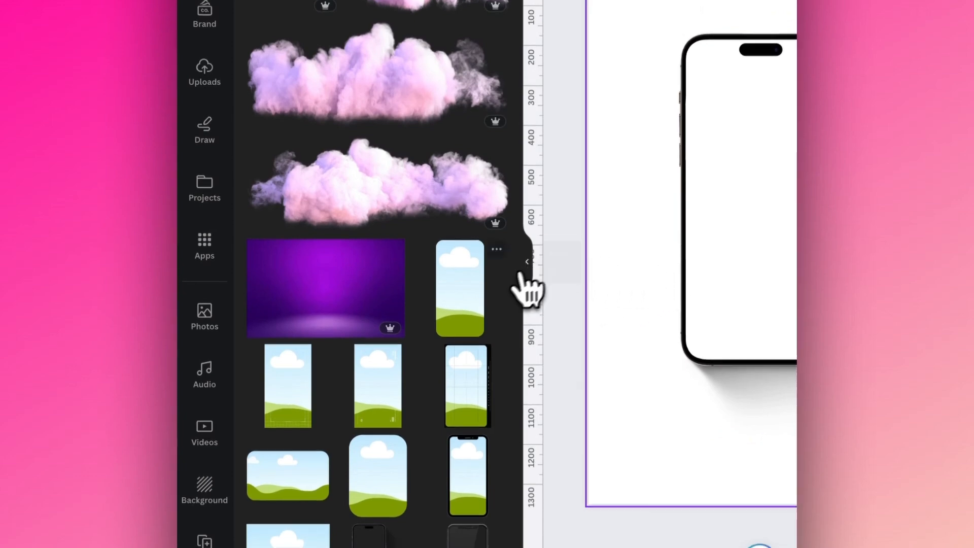
left_click(477, 288)
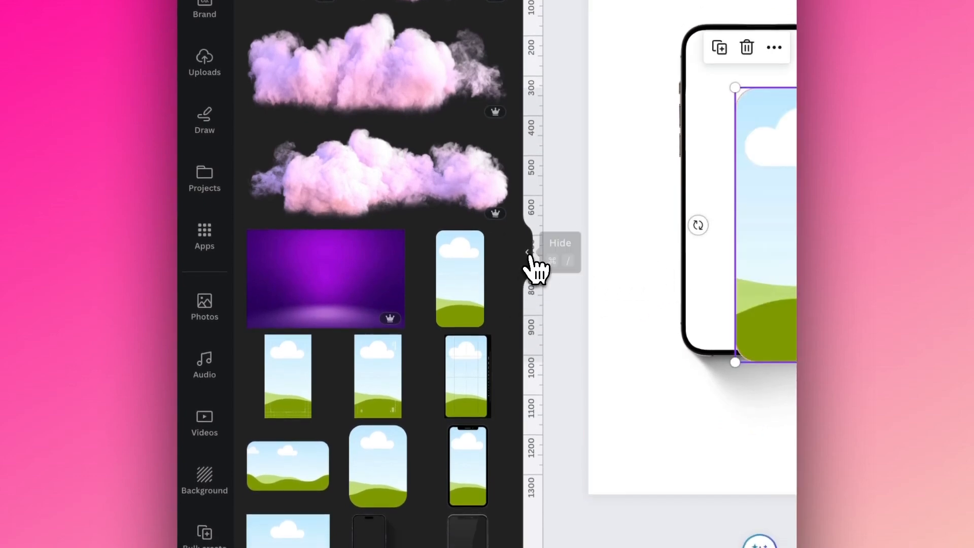
left_click(529, 254)
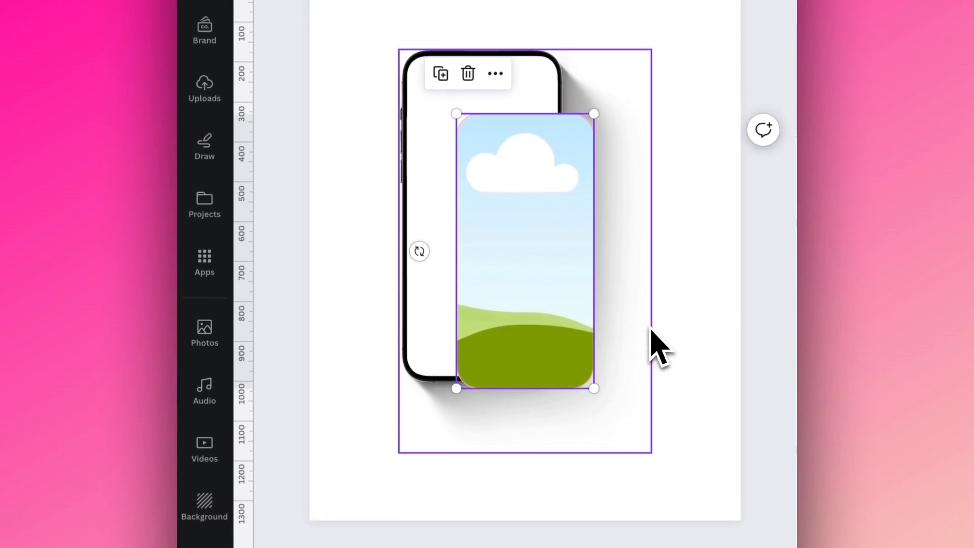
left_click_drag(512, 223, 461, 174)
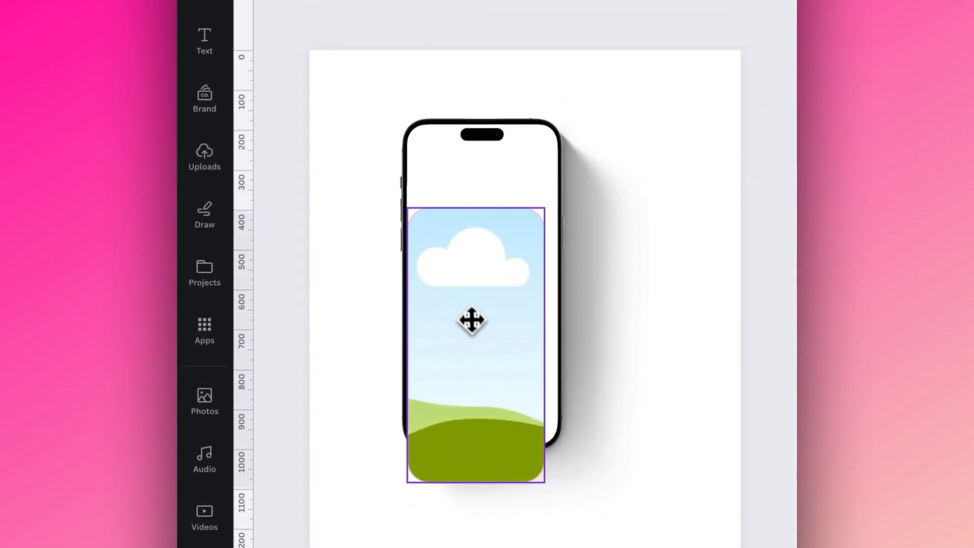
left_click_drag(465, 229, 464, 229)
left_click_drag(536, 392, 561, 448)
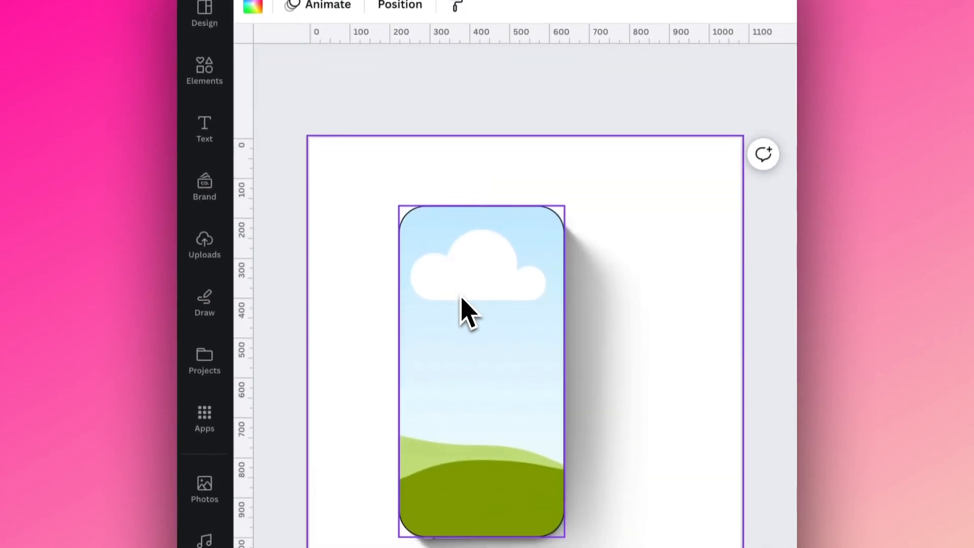
Send the rounded frame behind the phone mockup in the layer order
right_click(465, 396)
mouse_move(515, 295)
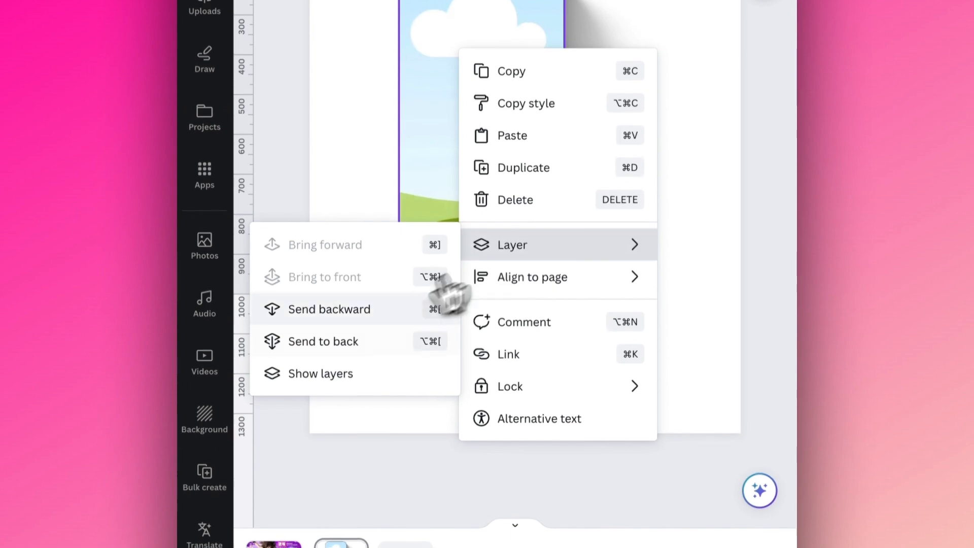
left_click(341, 401)
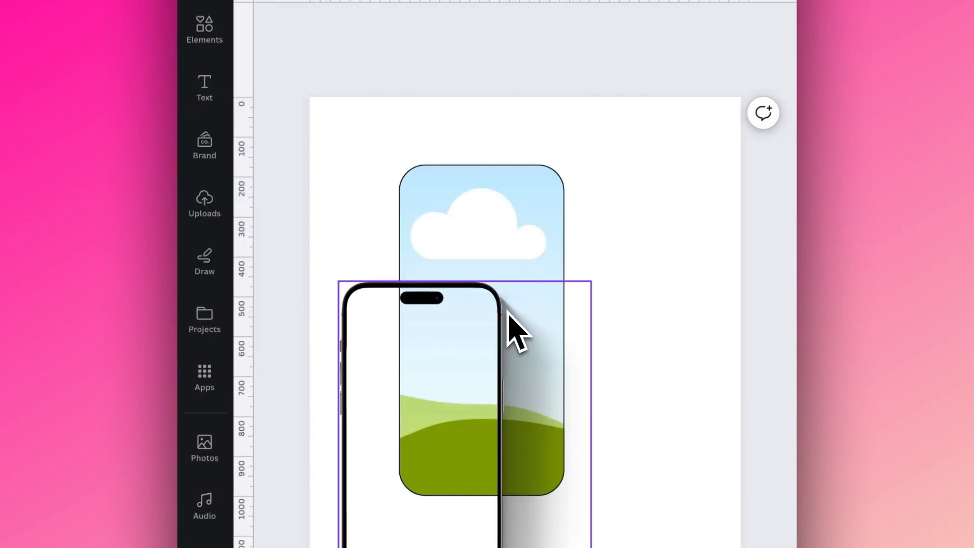
Tilt the phone mockup slightly counter-clockwise and place it near the page centre, with the rounded frame shifted to its upper right
left_click_drag(517, 218, 640, 217)
left_click_drag(440, 378, 423, 351)
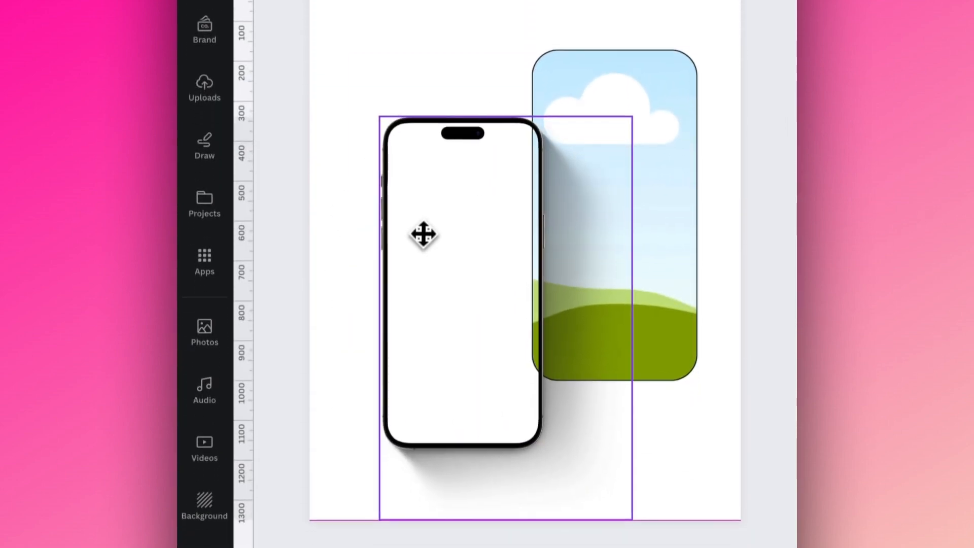
left_click_drag(502, 547, 543, 547)
left_click_drag(544, 330, 544, 330)
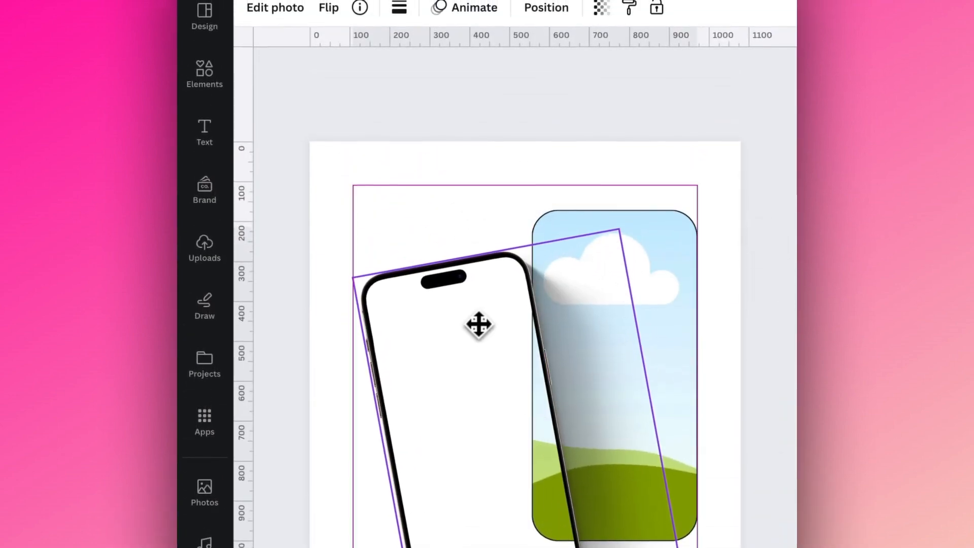
left_click_drag(478, 329, 502, 304)
left_click(619, 197)
left_click_drag(664, 244, 687, 209)
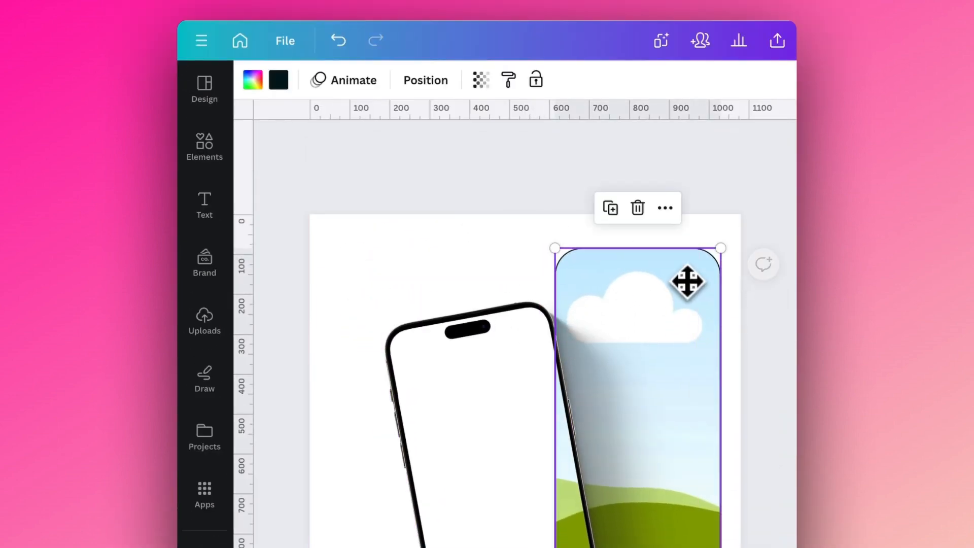
Add the photo of the jumping dancer on a grey background from the recently used elements
left_click(196, 180)
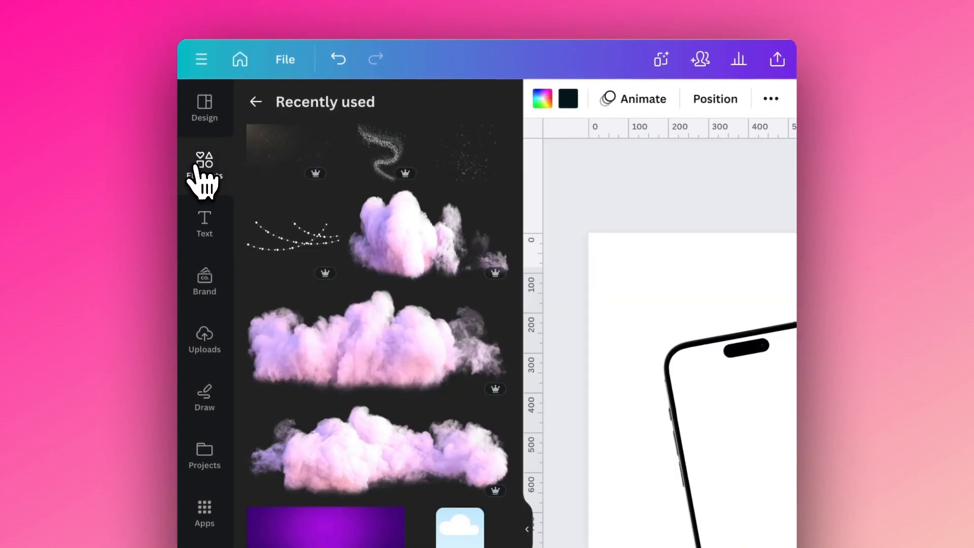
scroll(314, 362, "down", 10)
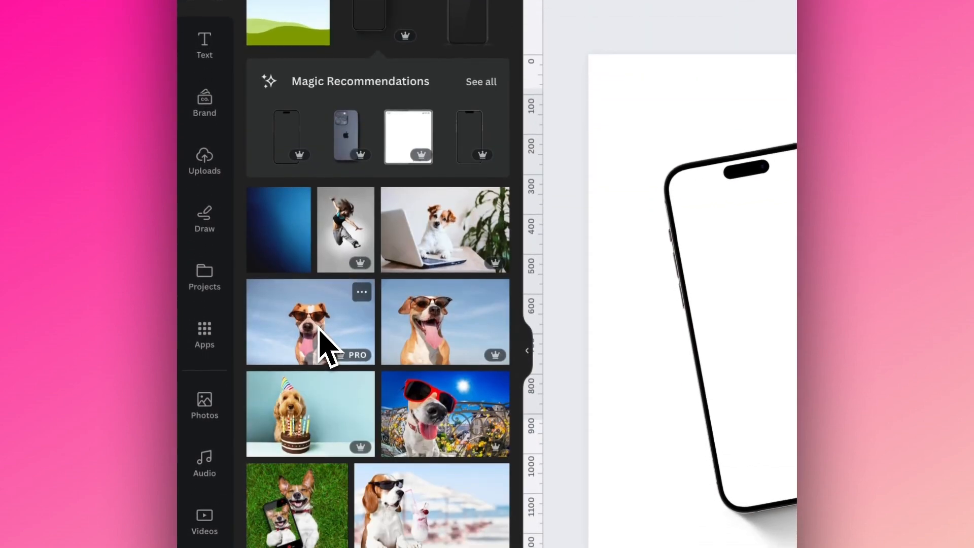
left_click(328, 251)
left_click(527, 350)
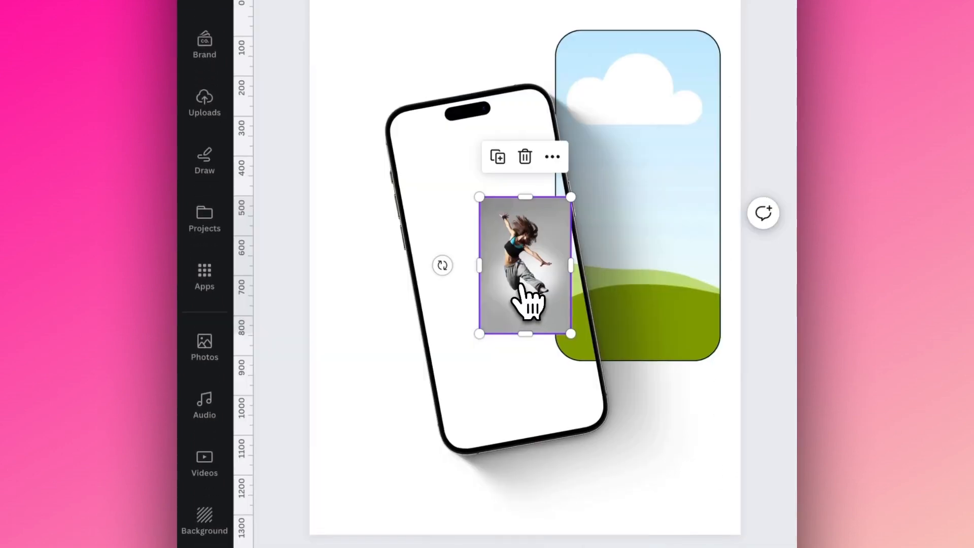
Enlarge the dancer photo and drop it into the rounded frame so it fills the shape
left_click_drag(480, 333, 294, 396)
left_click_drag(412, 283, 497, 191)
left_click_drag(449, 152, 483, 132)
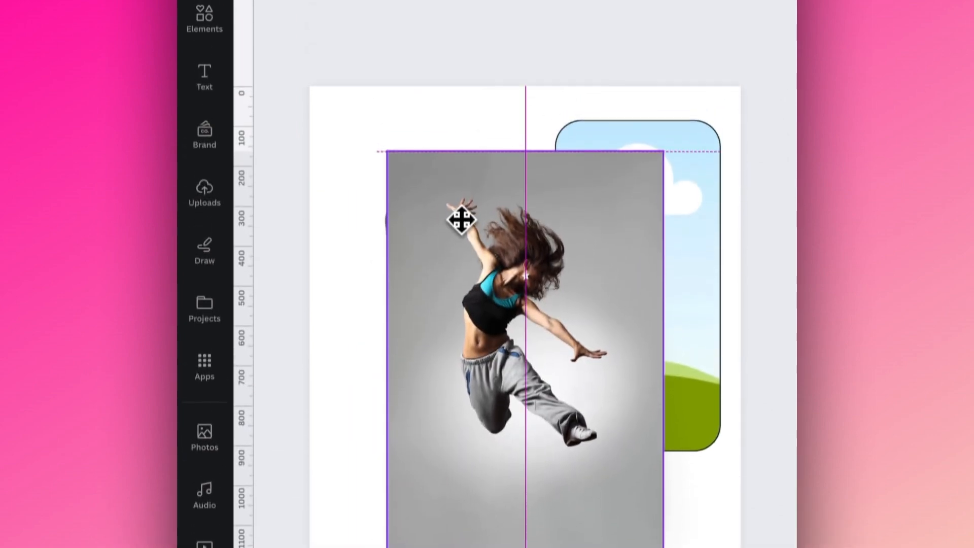
left_click_drag(464, 315, 678, 250)
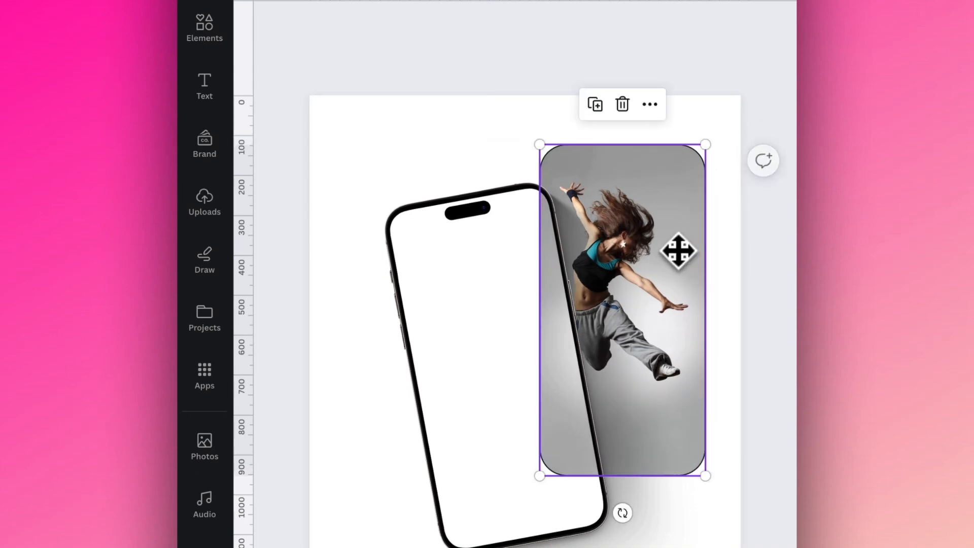
Rotate the filled frame to match the phone's tilt, place it behind the phone and resize it to fit the screen
left_click_drag(623, 513, 659, 504)
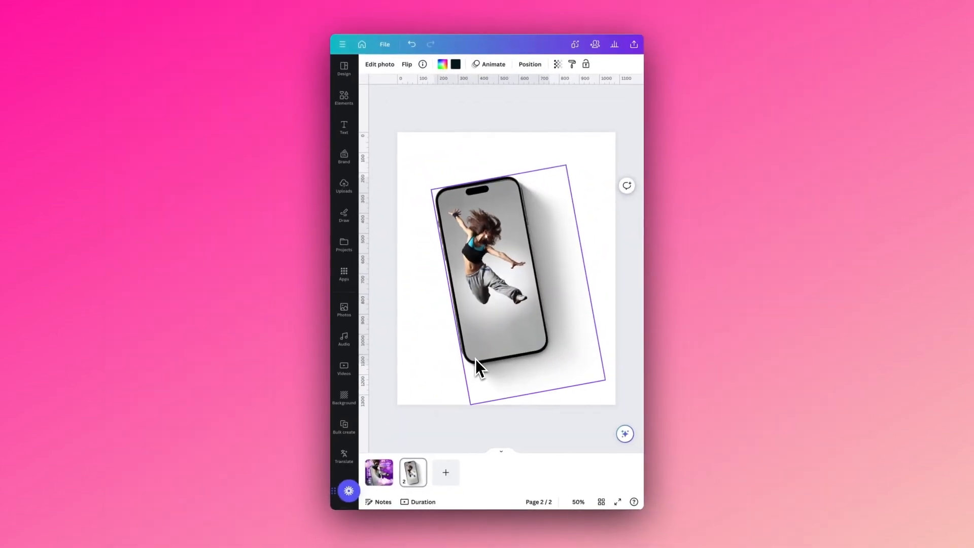
left_click(476, 360)
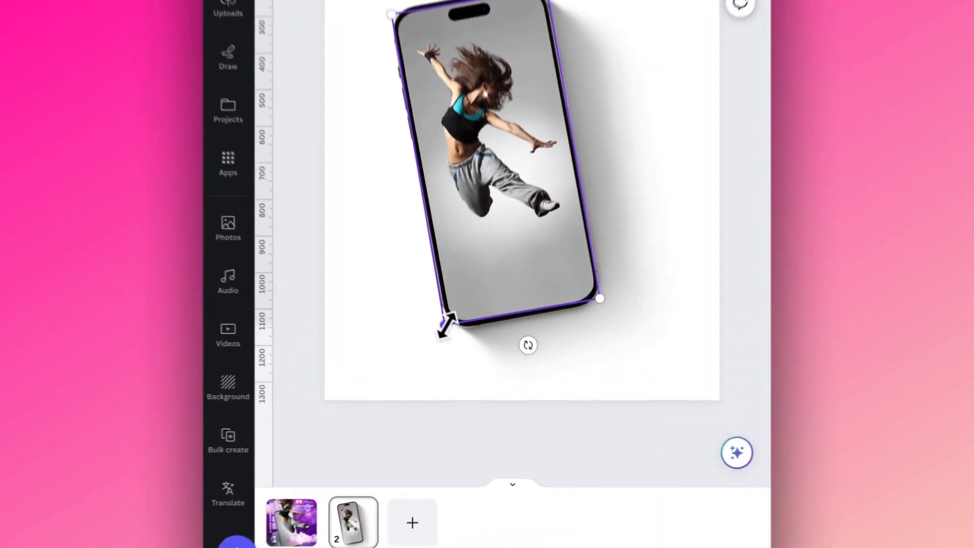
left_click_drag(465, 371, 464, 364)
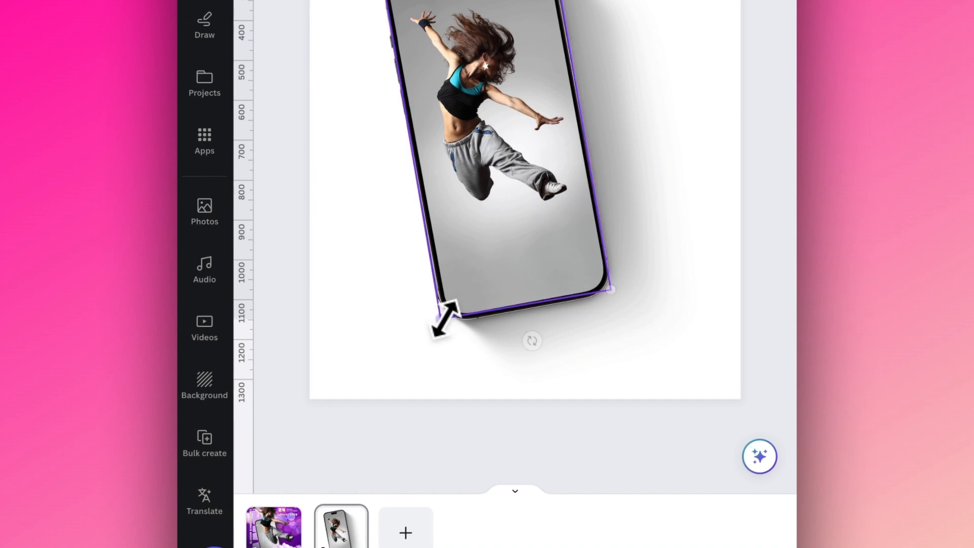
Move the phone mockup aside to the right of the page and select the uncovered dancer frame
left_click(348, 213)
left_click_drag(406, 69, 659, 69)
left_click(511, 78)
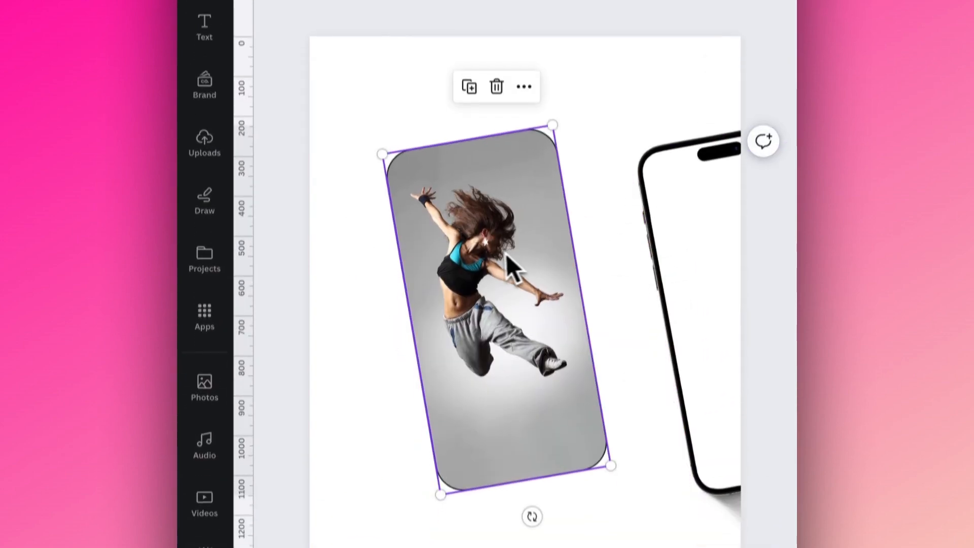
Enlarge and reposition the dancer photo inside its frame so that mainly her torso and legs remain within the crop
double_click(496, 257)
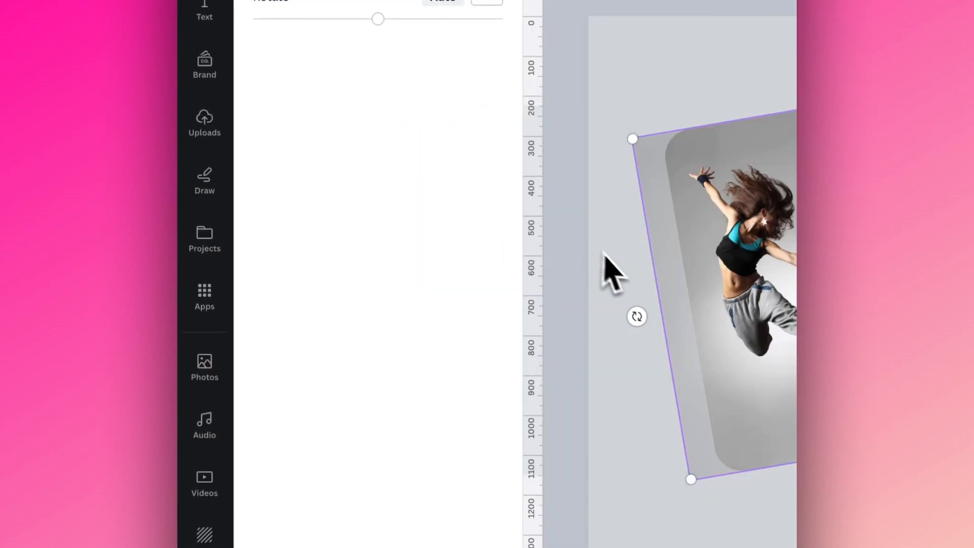
left_click(606, 269)
double_click(520, 255)
left_click_drag(691, 272, 521, 333)
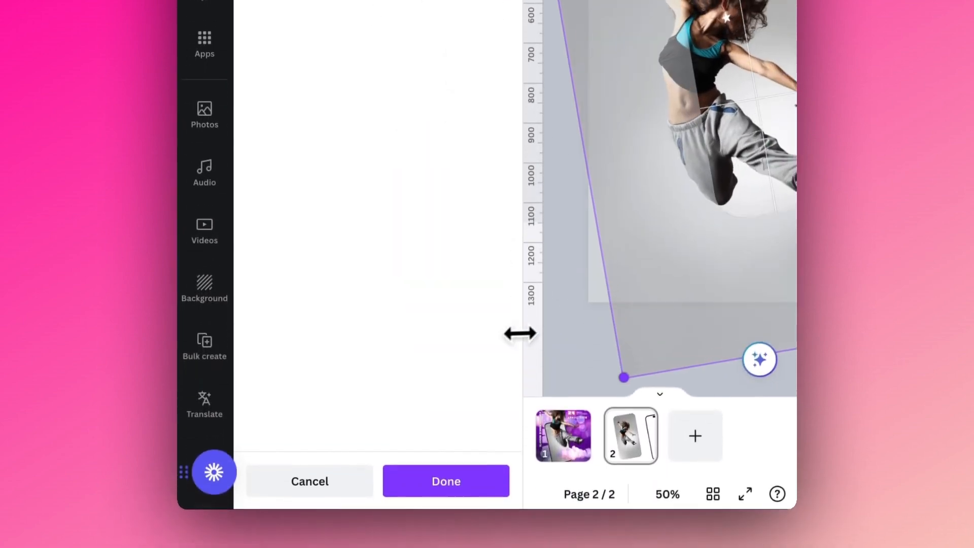
left_click_drag(652, 255, 745, 106)
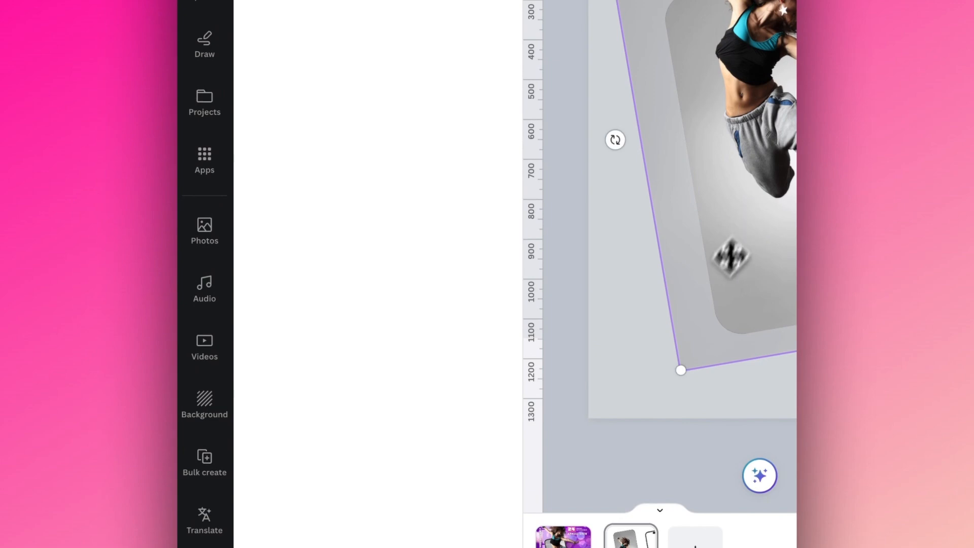
left_click_drag(682, 371, 594, 489)
left_click_drag(664, 393, 696, 295)
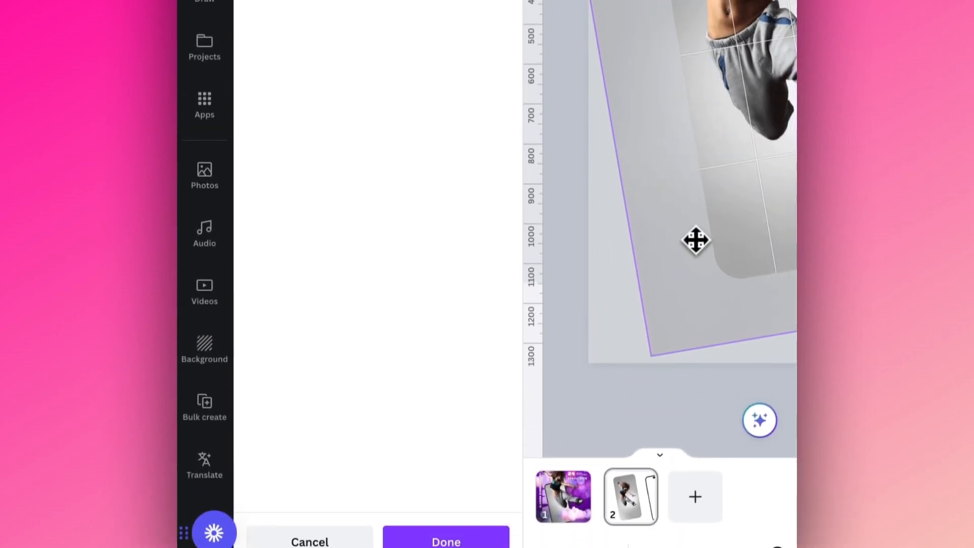
left_click_drag(696, 240, 681, 235)
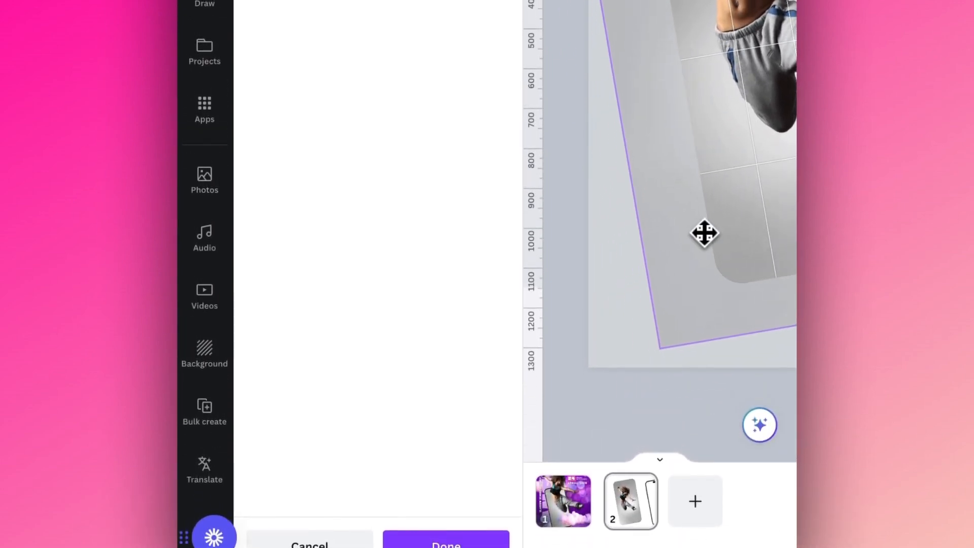
left_click(632, 254)
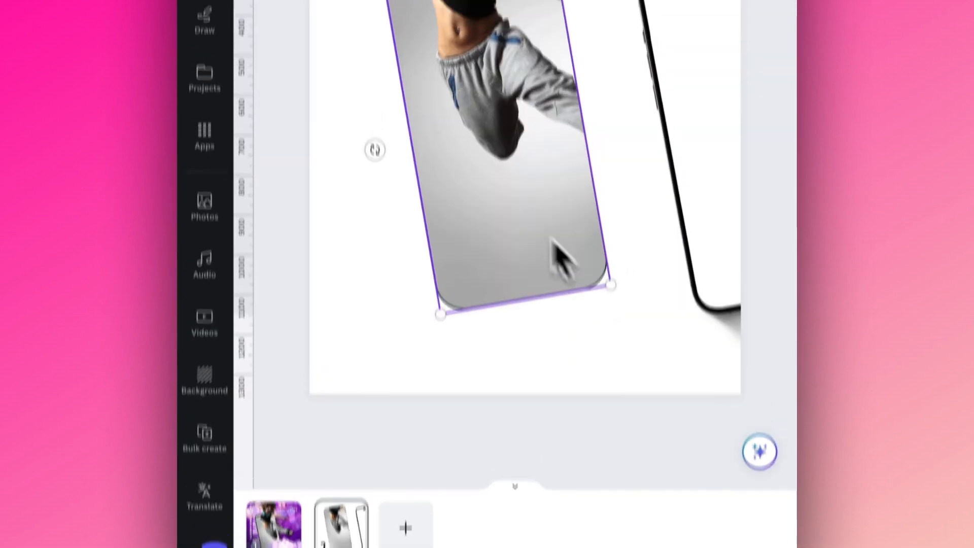
Move the cropped dancer frame down toward the lower left of the page, away from the phone mockup
left_click_drag(466, 307, 435, 356)
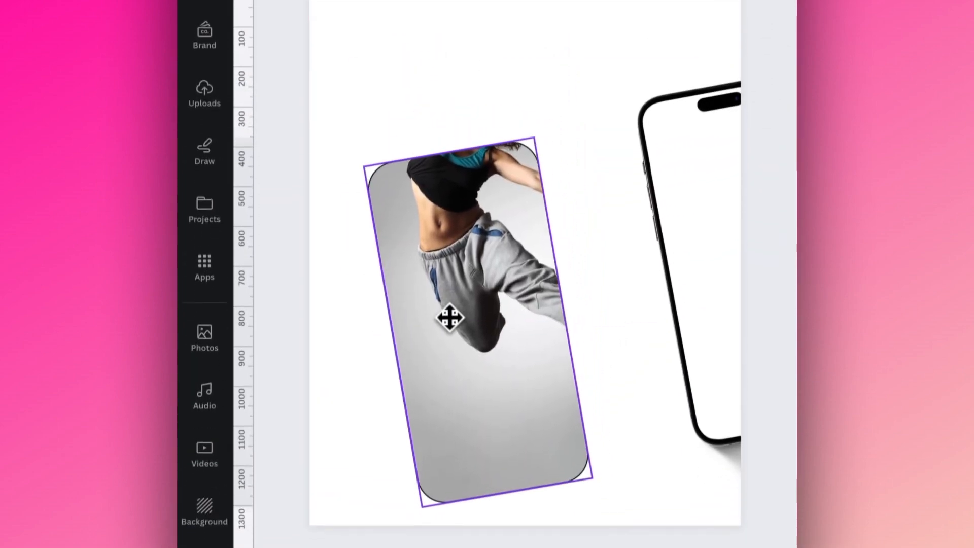
left_click_drag(436, 306, 428, 291)
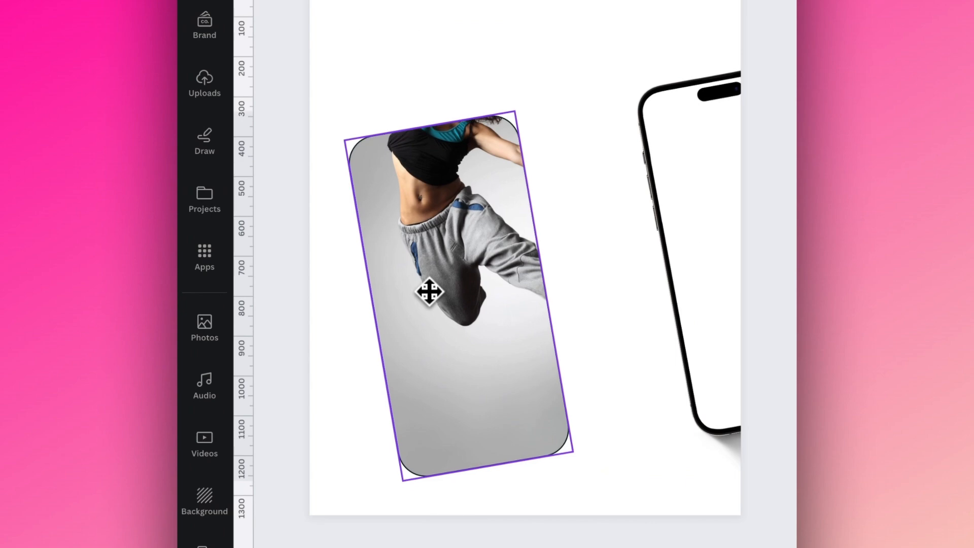
left_click(594, 239)
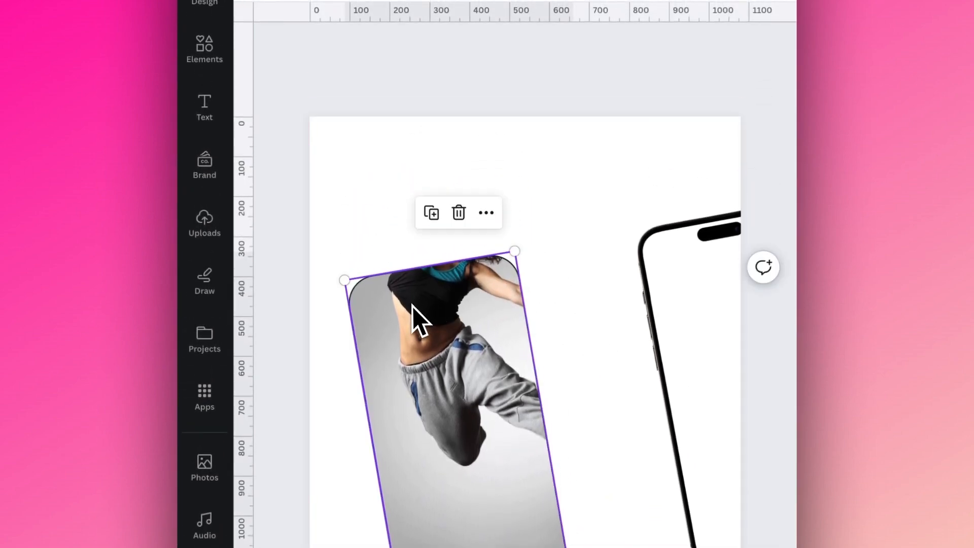
Fine-tune the size of the dancer photo inside its tilted frame, keeping her torso and legs within the crop
double_click(413, 315)
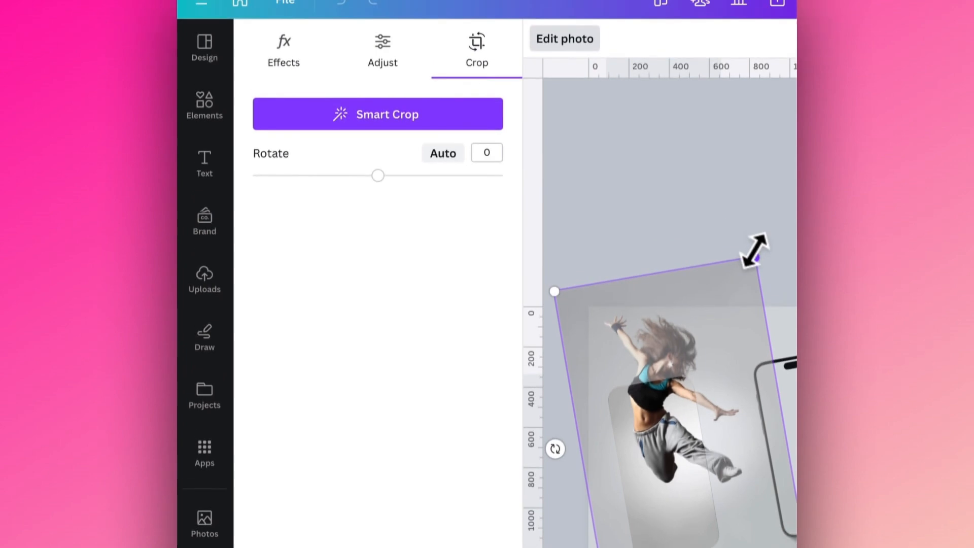
left_click_drag(756, 250, 780, 219)
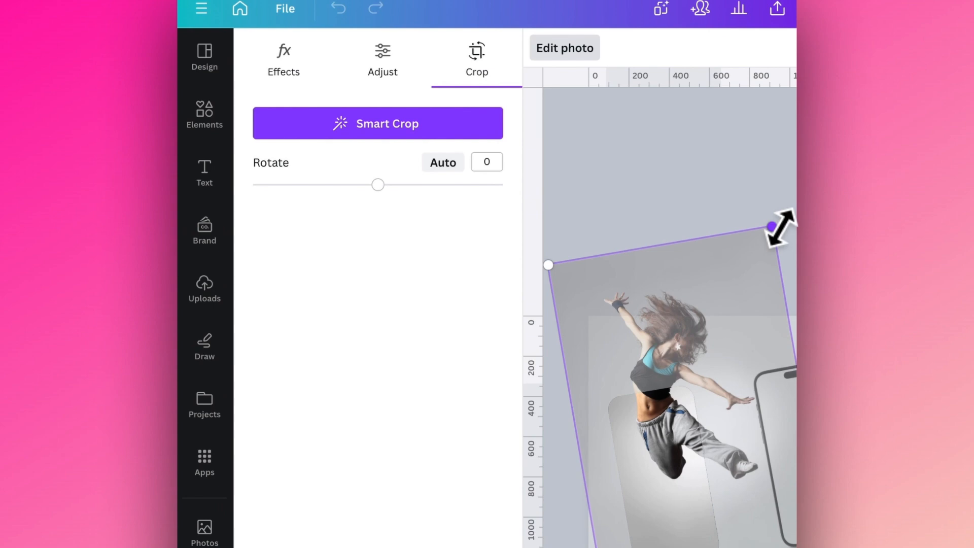
left_click_drag(775, 228, 762, 259)
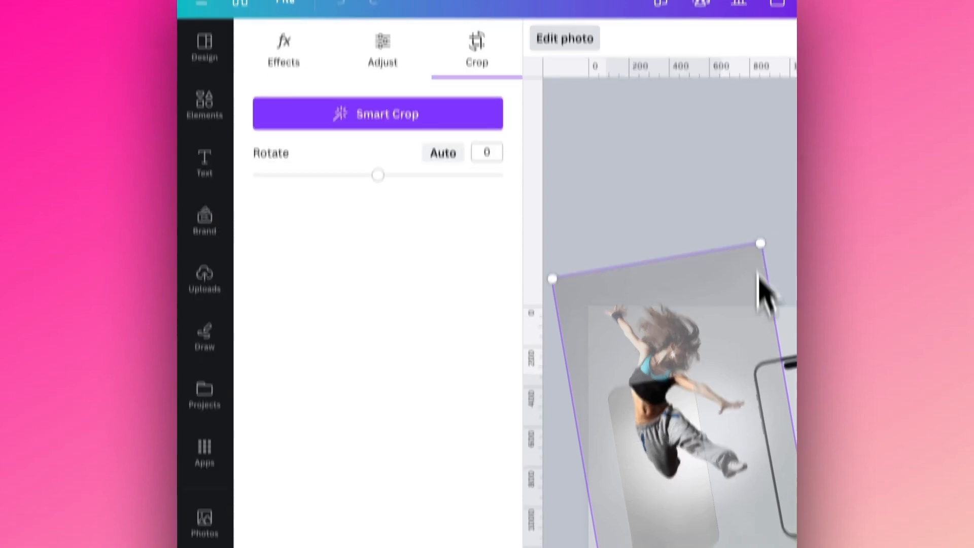
left_click(759, 313)
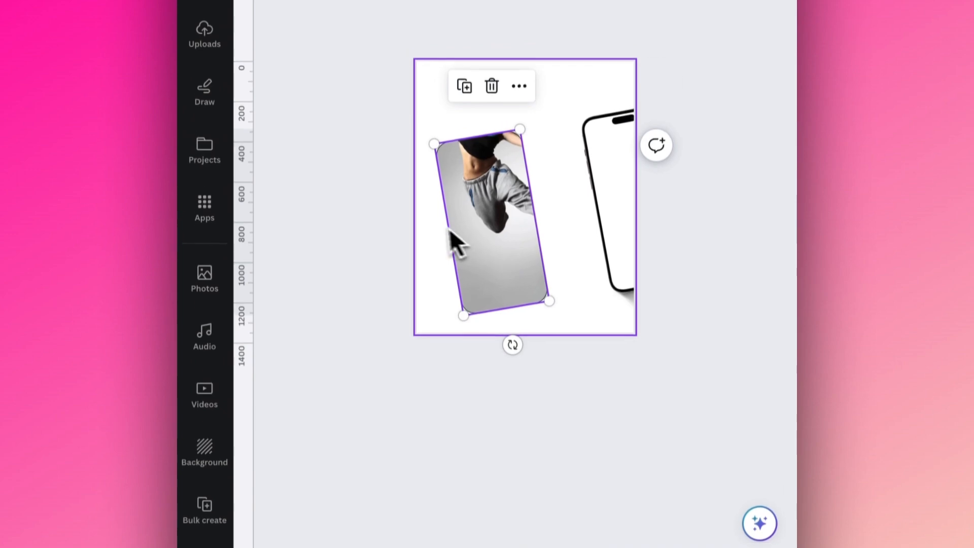
Duplicate the dancer frame at 50% zoom, offset the copy toward the upper right and detach the image from the copied frame
left_click(470, 203)
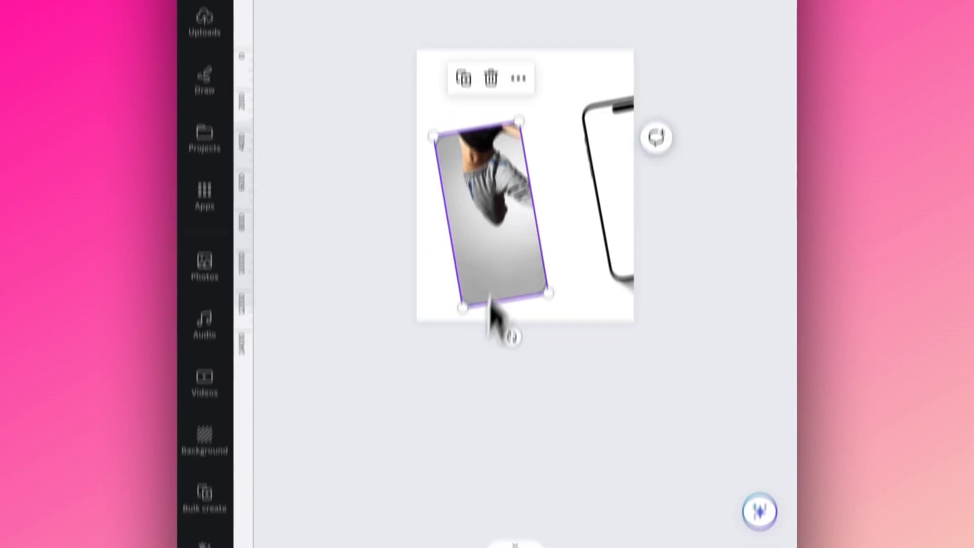
left_click(668, 495)
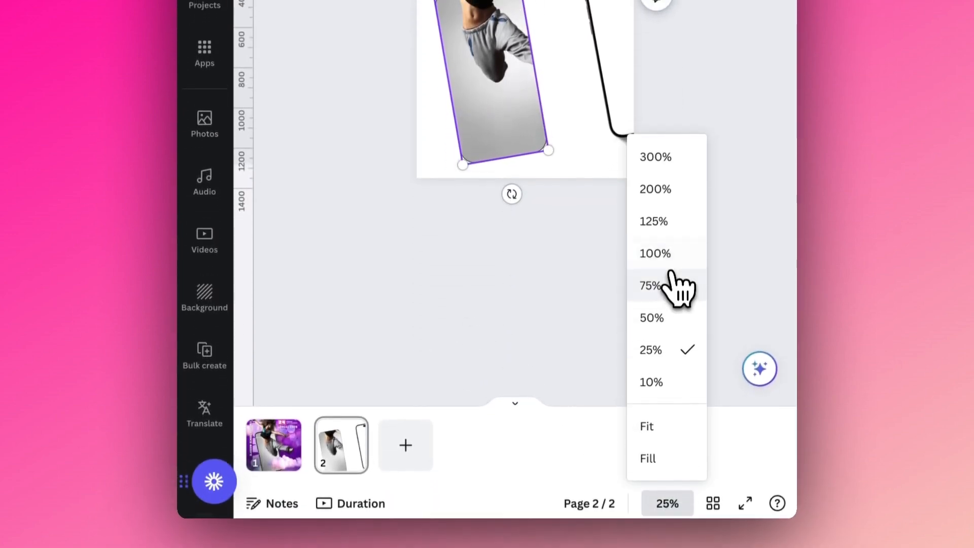
left_click(659, 308)
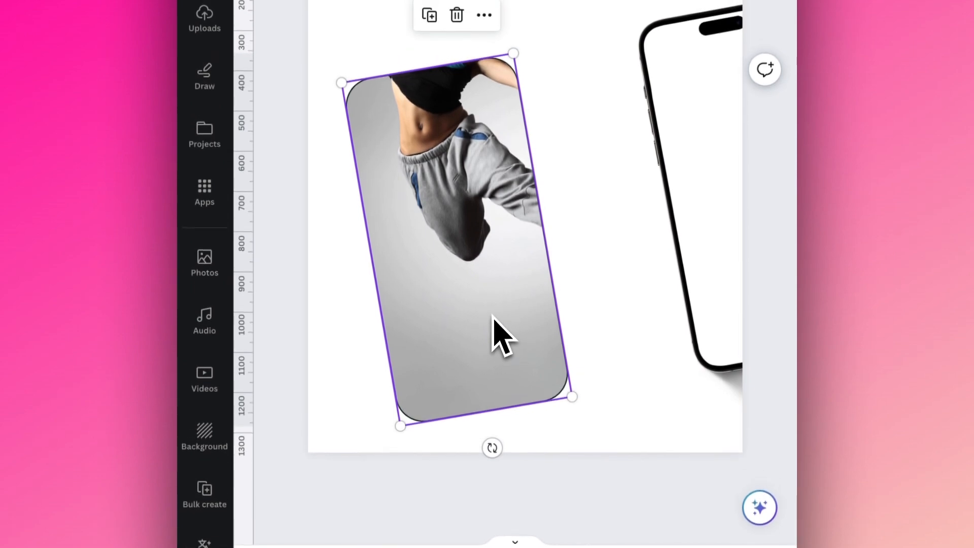
key("super+d")
left_click_drag(504, 259, 567, 137)
right_click(569, 135)
left_click(627, 547)
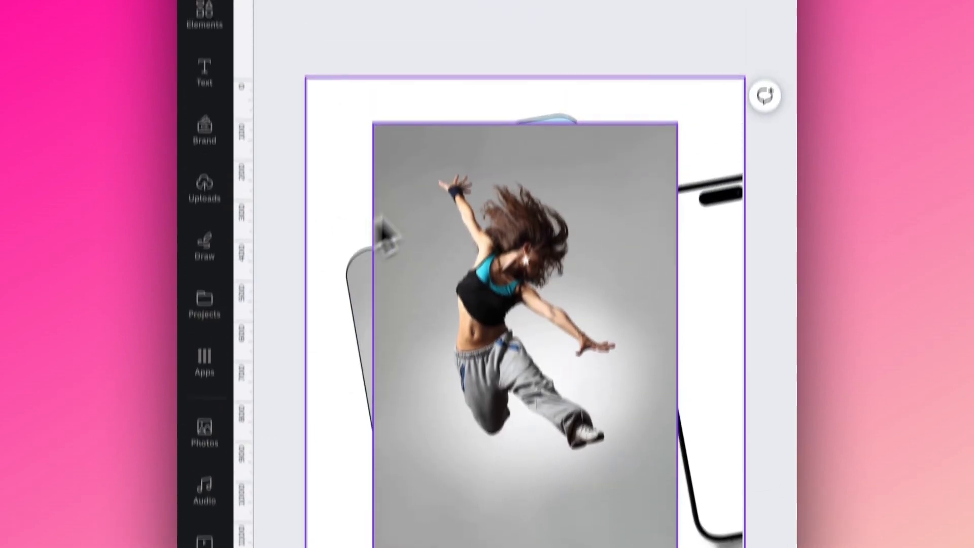
Move the detached dancer photo clear of the empty duplicate frame and delete that frame
left_click_drag(378, 219, 543, 147)
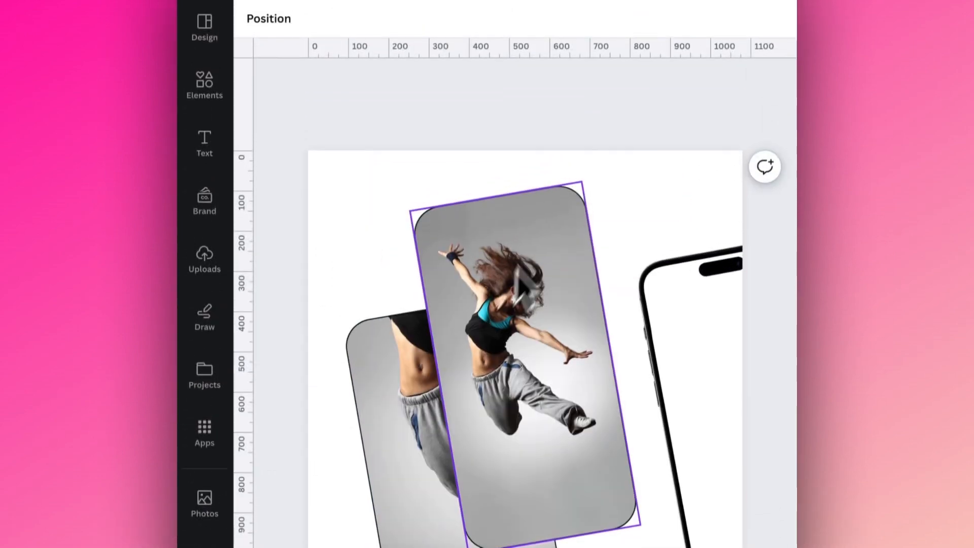
key("super+z")
left_click(542, 239)
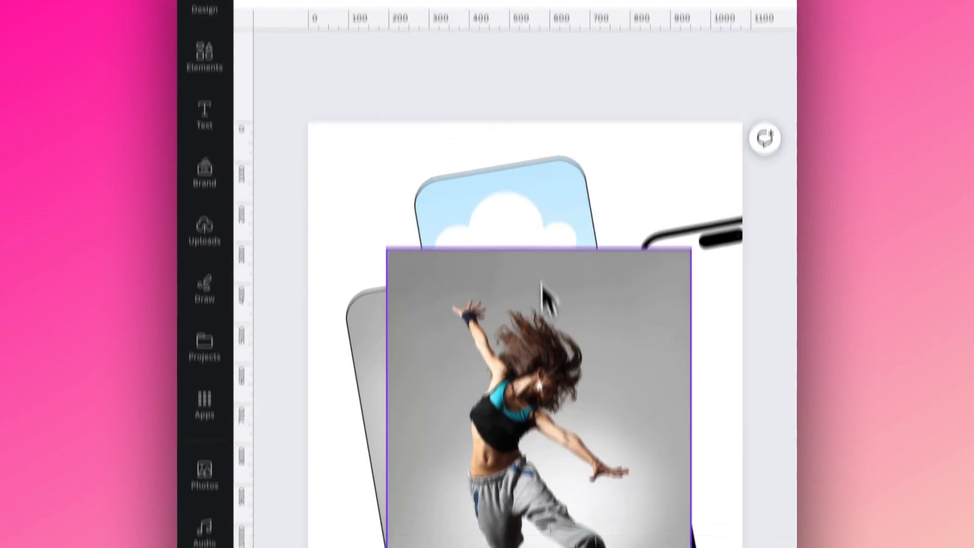
left_click_drag(542, 280, 612, 396)
left_click(483, 302)
key("Delete")
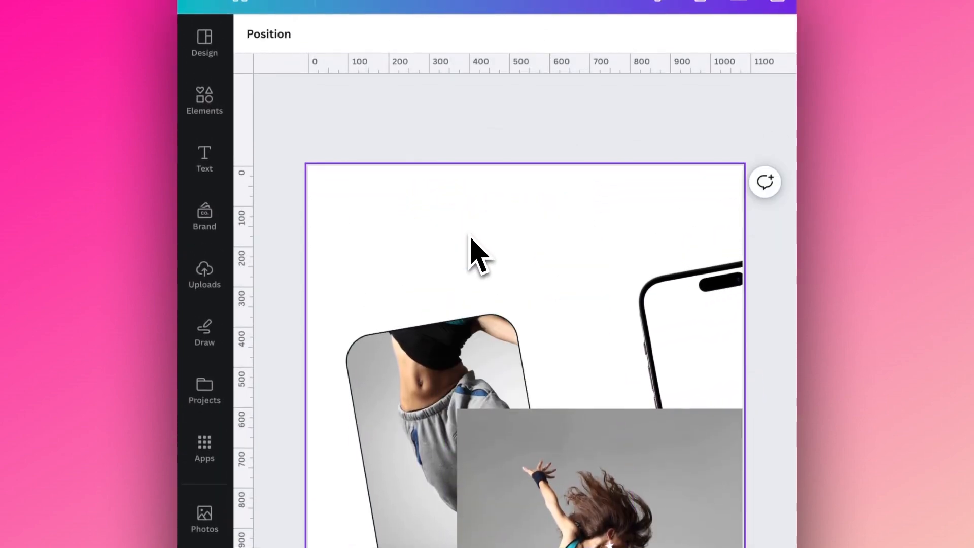
Move the full dancer photo up the page and remove its background with BG Remover
left_click_drag(546, 504, 497, 271)
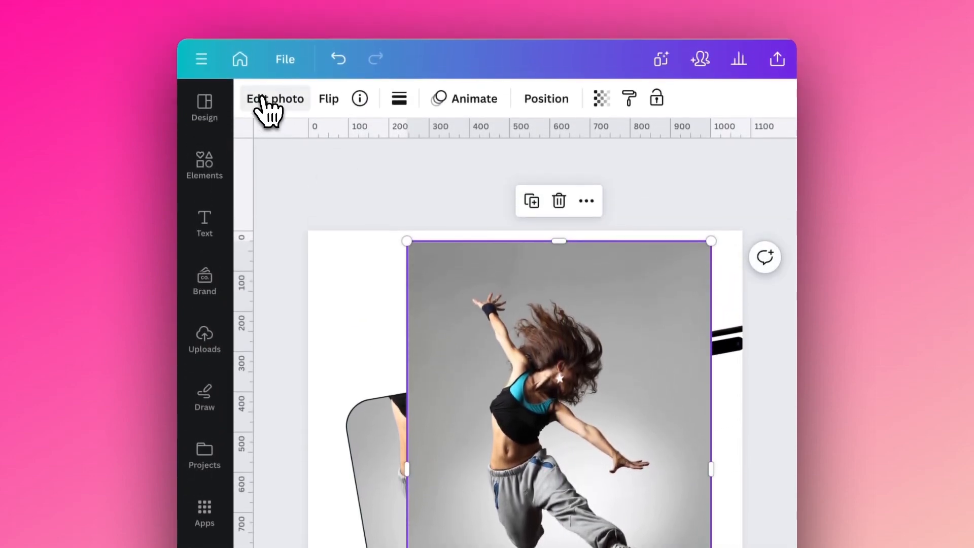
left_click(267, 102)
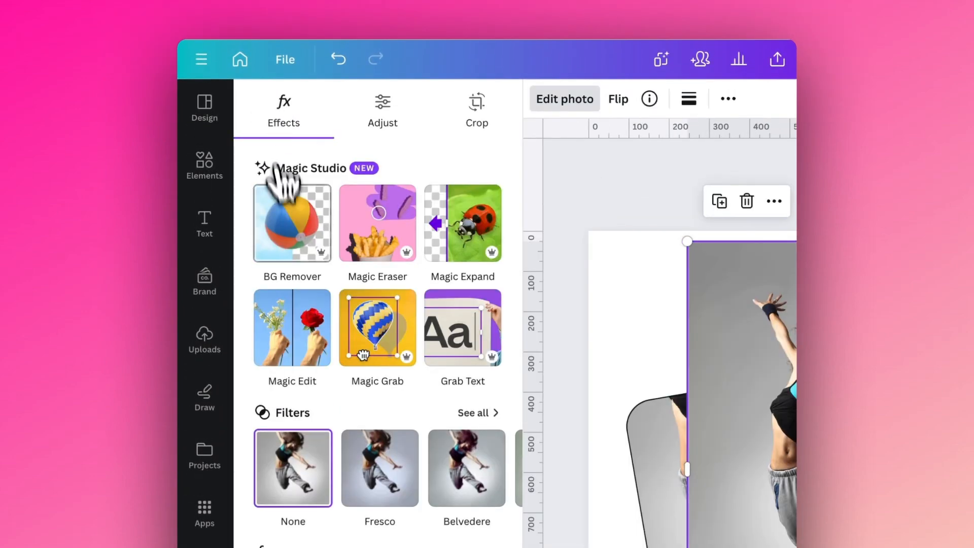
left_click(280, 223)
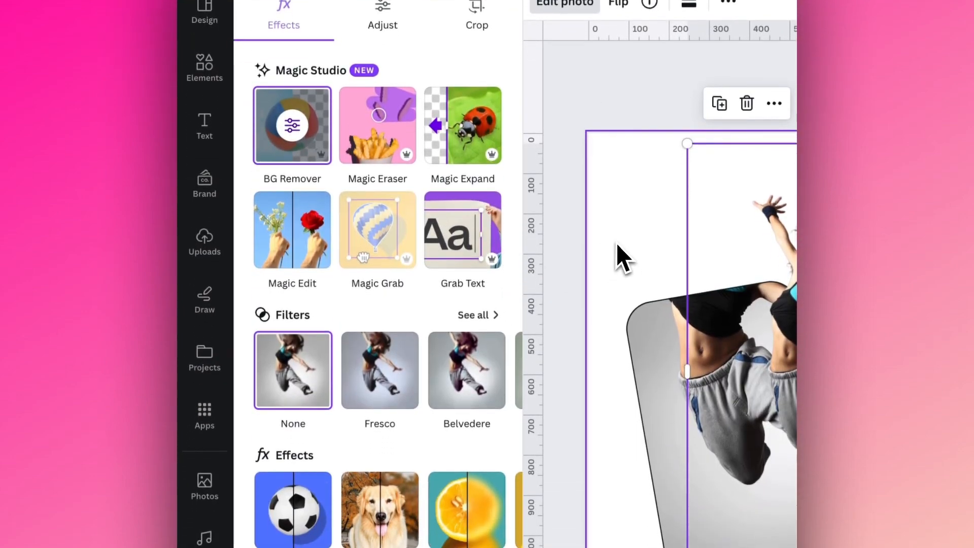
left_click(617, 259)
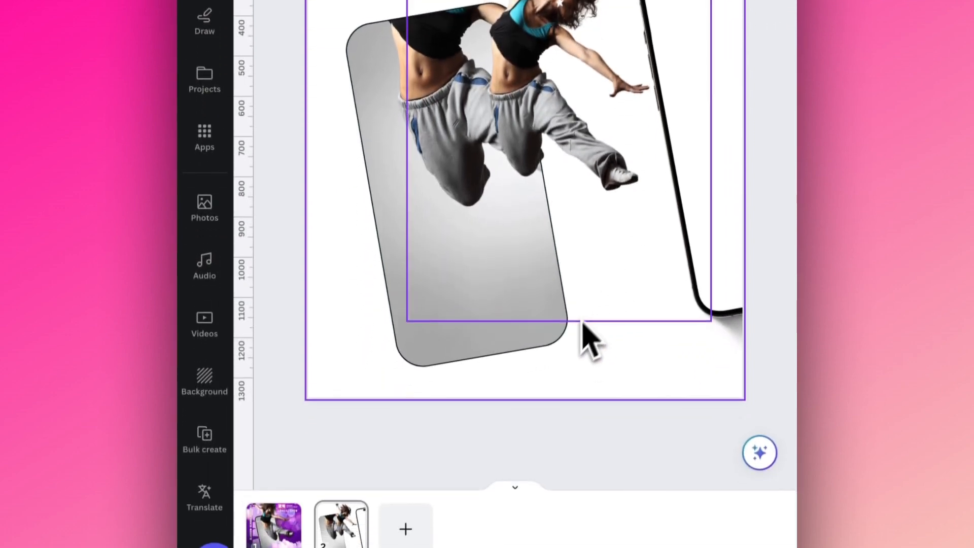
Crop the empty margins of the dancer cutout so its bounding box fits closely around her body
mouse_move(716, 317)
left_mouse_down()
mouse_move(696, 289)
mouse_move(716, 313)
left_mouse_up()
left_click_drag(560, 214, 560, 259)
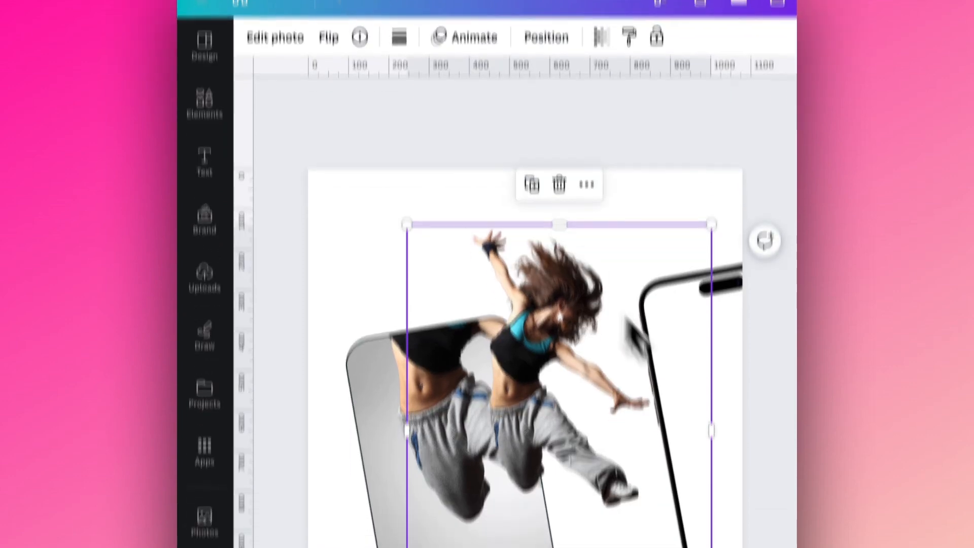
left_click_drag(711, 466, 673, 466)
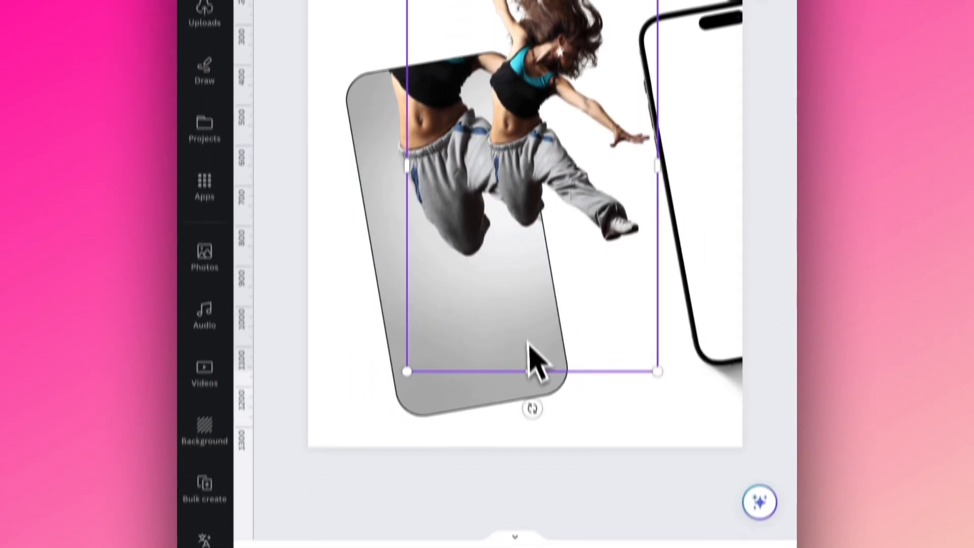
left_click_drag(546, 220, 546, 207)
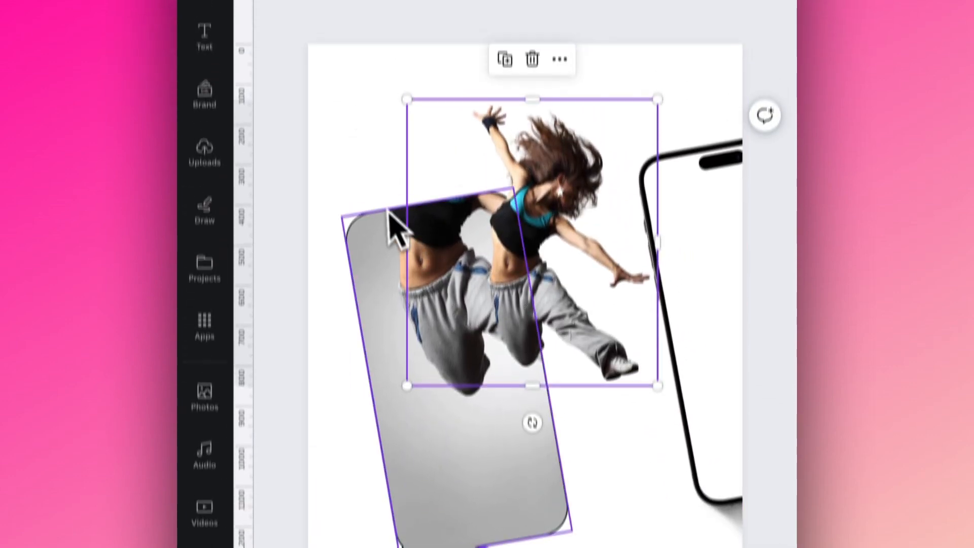
left_click_drag(408, 59, 472, 56)
left_click_drag(470, 279, 469, 279)
Rotate the dancer cutout to the frame's tilt, then enlarge and align it over the framed dancer's torso and legs
left_click_drag(572, 279, 535, 274)
left_click_drag(526, 459, 533, 459)
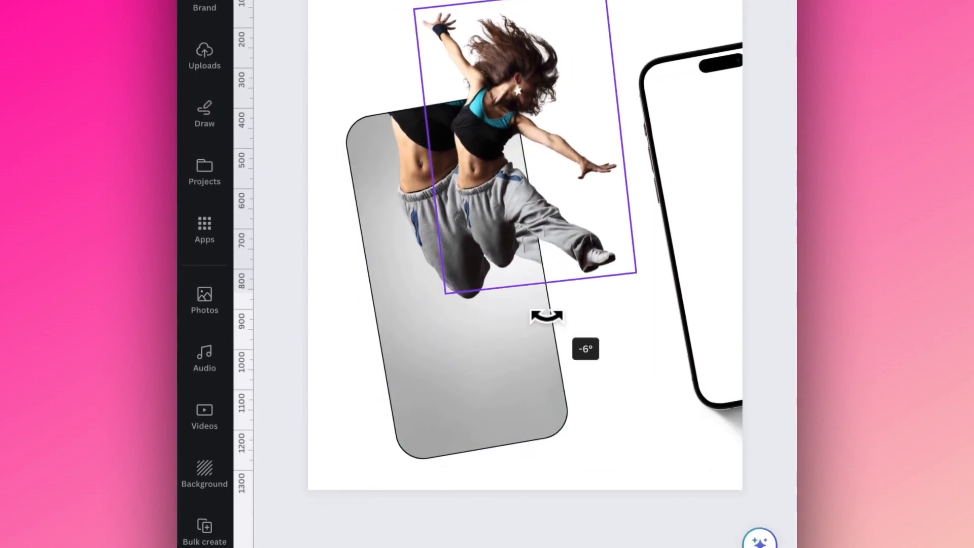
left_click_drag(558, 314, 556, 318)
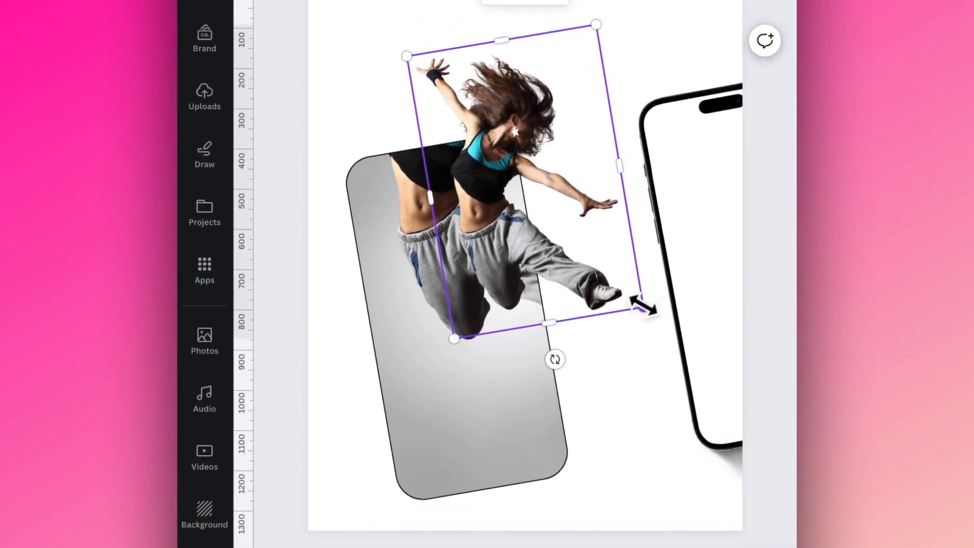
left_click_drag(642, 306, 776, 394)
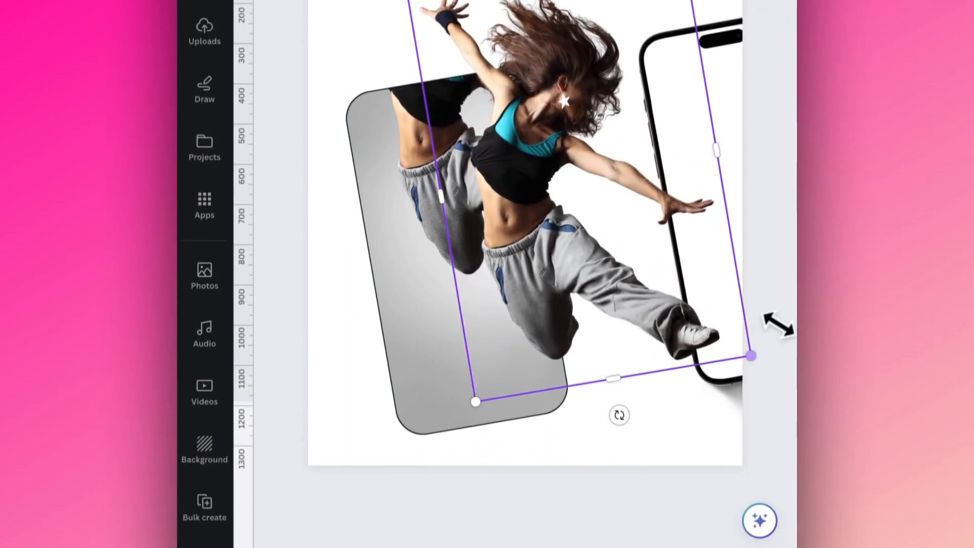
left_click_drag(641, 317, 567, 255)
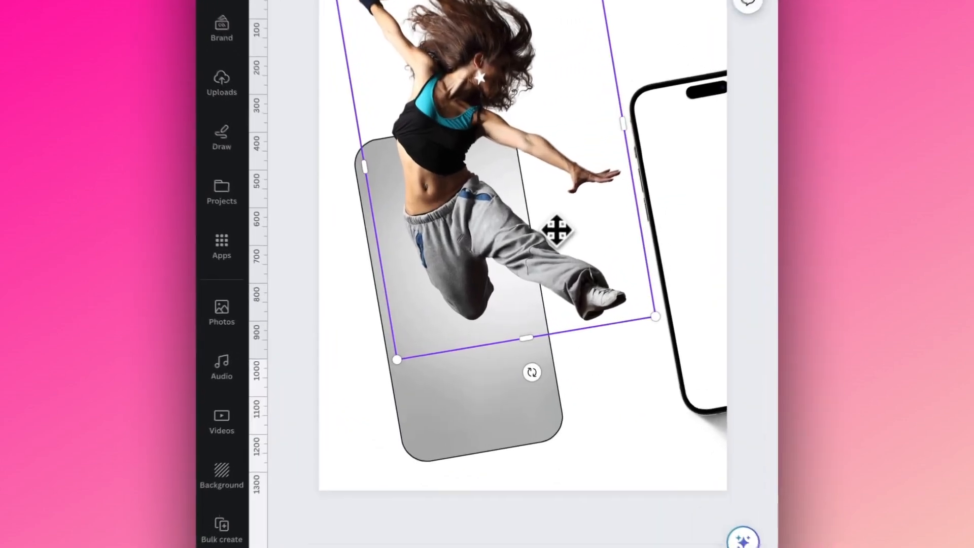
Select the dancer cutout together with its frame, scale both down slightly and reposition them within the page
left_click(544, 352)
left_click_drag(630, 323, 533, 203)
left_click_drag(493, 119, 502, 135)
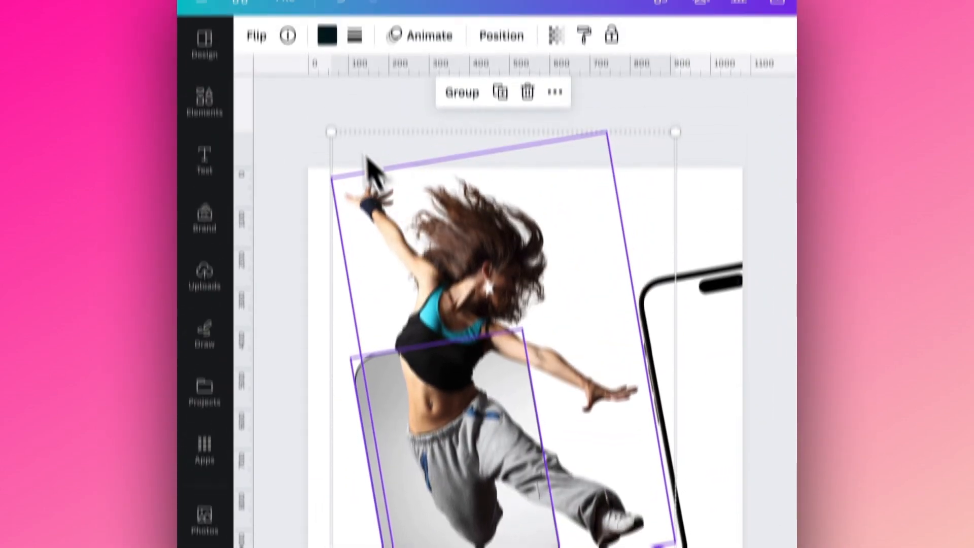
left_click_drag(330, 132, 348, 161)
mouse_move(468, 259)
left_mouse_down()
mouse_move(449, 249)
mouse_move(445, 275)
mouse_move(454, 272)
left_mouse_up()
left_click(701, 269)
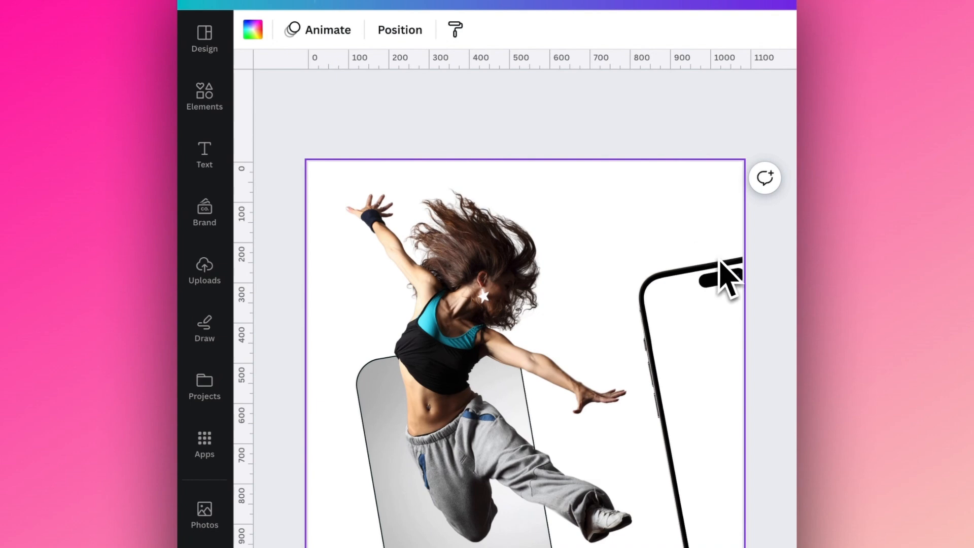
Duplicate the dancer cutout, offset the copy sideways and darken it with brightness -92, contrast 100, shadows -100 and blacks 93
left_click(603, 362)
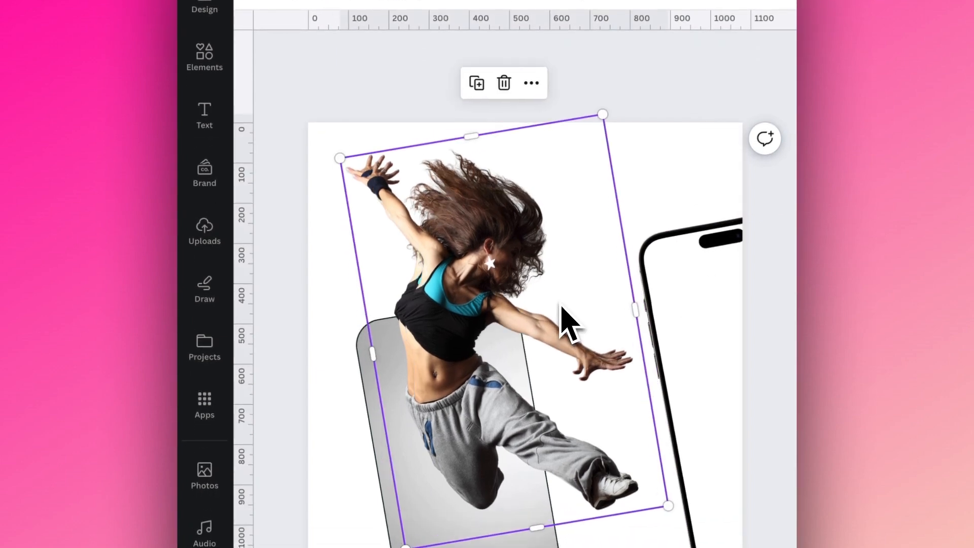
left_click_drag(560, 307, 598, 306)
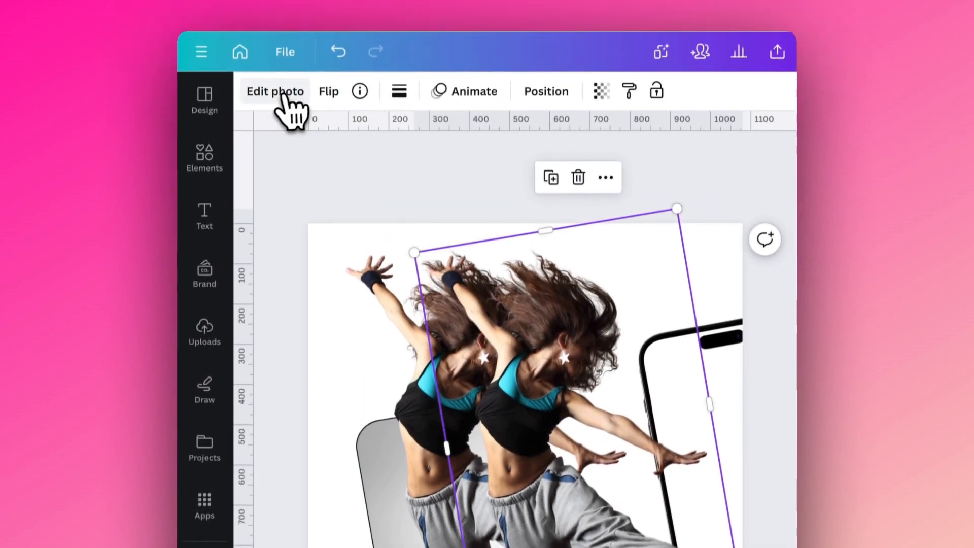
left_click(280, 96)
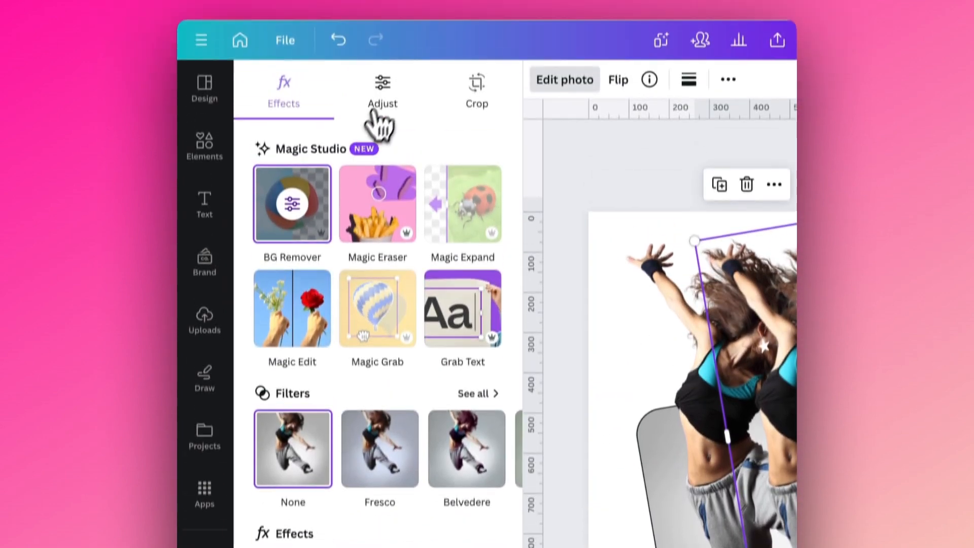
left_click(384, 110)
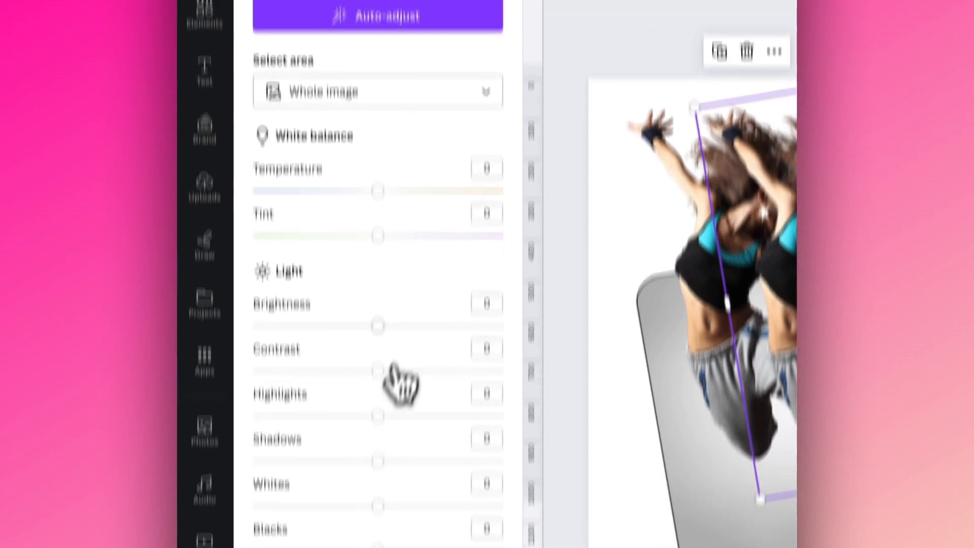
left_click_drag(378, 476, 301, 476)
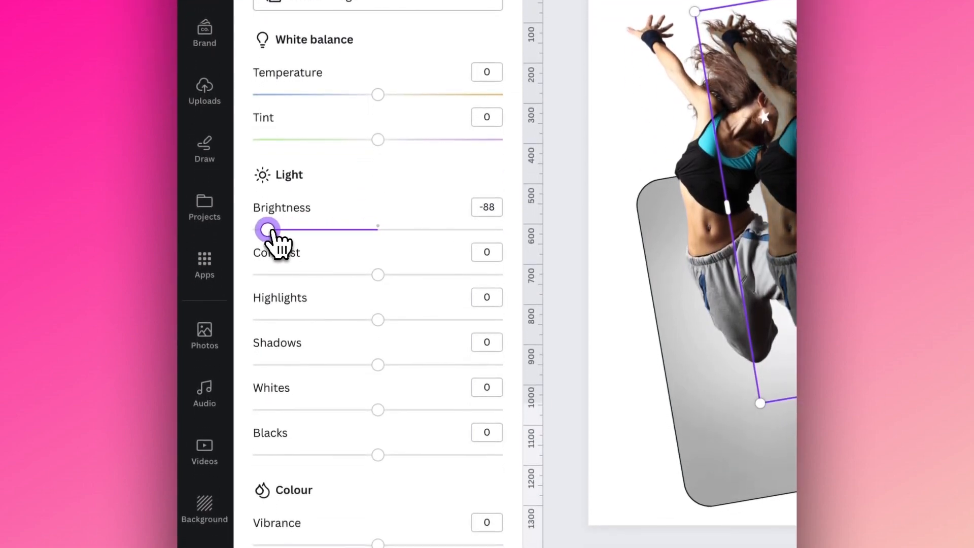
left_click_drag(376, 275, 514, 276)
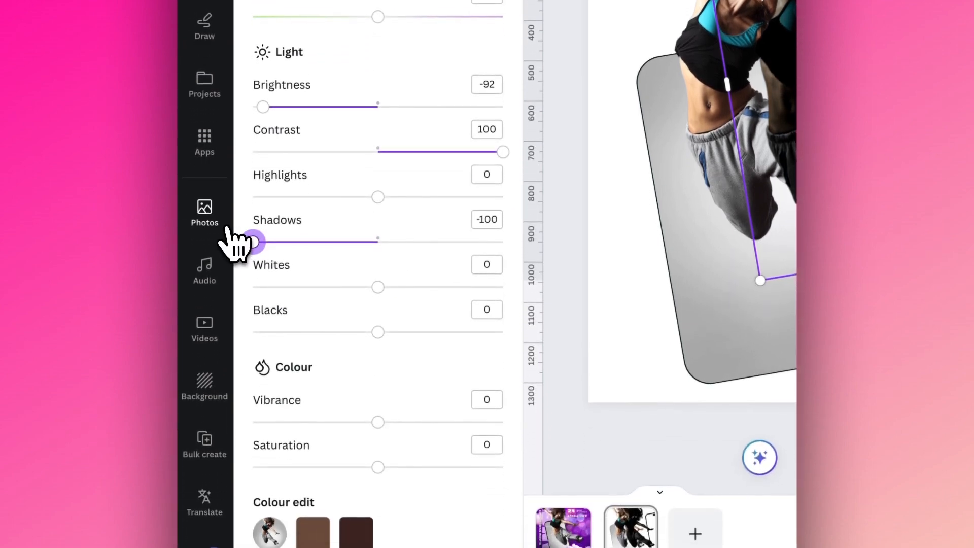
left_click_drag(378, 332, 386, 332)
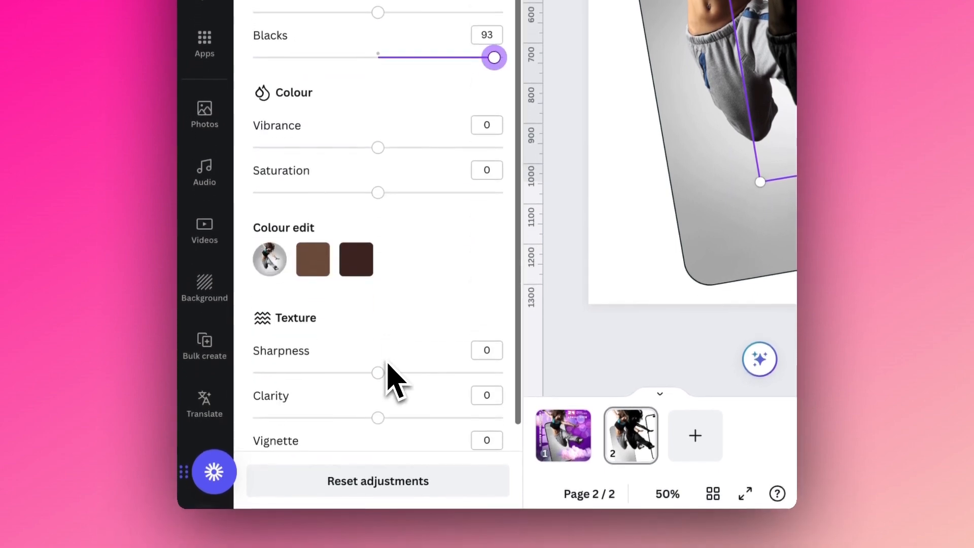
left_click(556, 289)
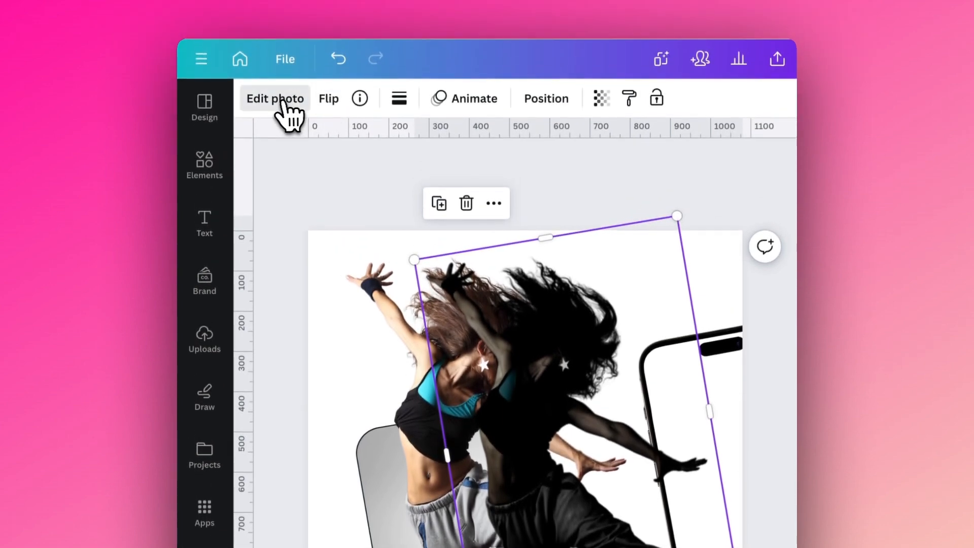
Apply the Blur effect to the darkened dancer copy with an intensity of 40
left_click(276, 39)
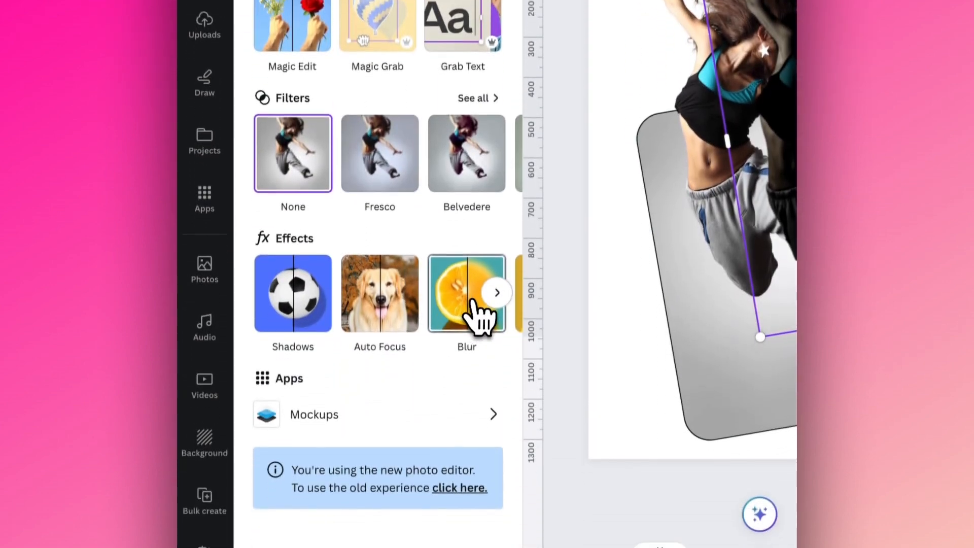
left_click(464, 541)
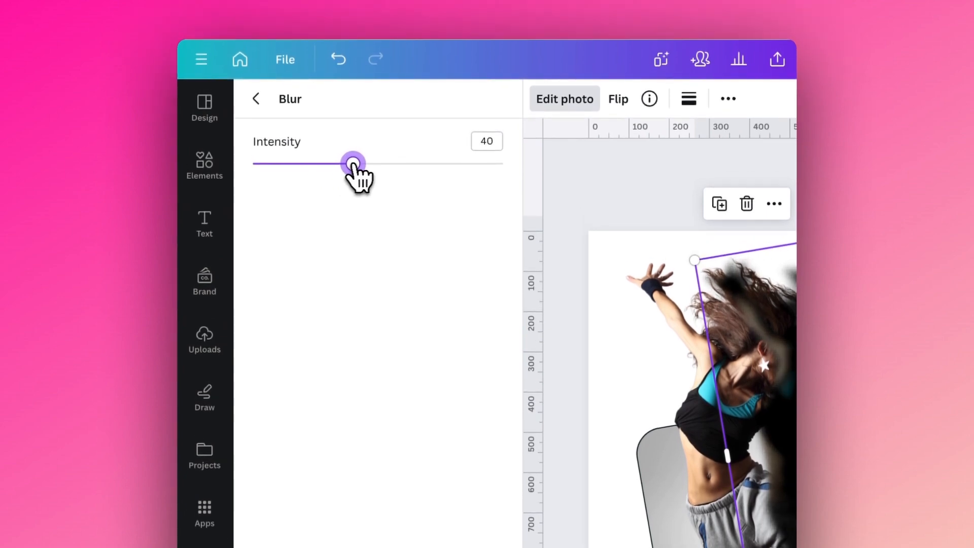
left_click(610, 344)
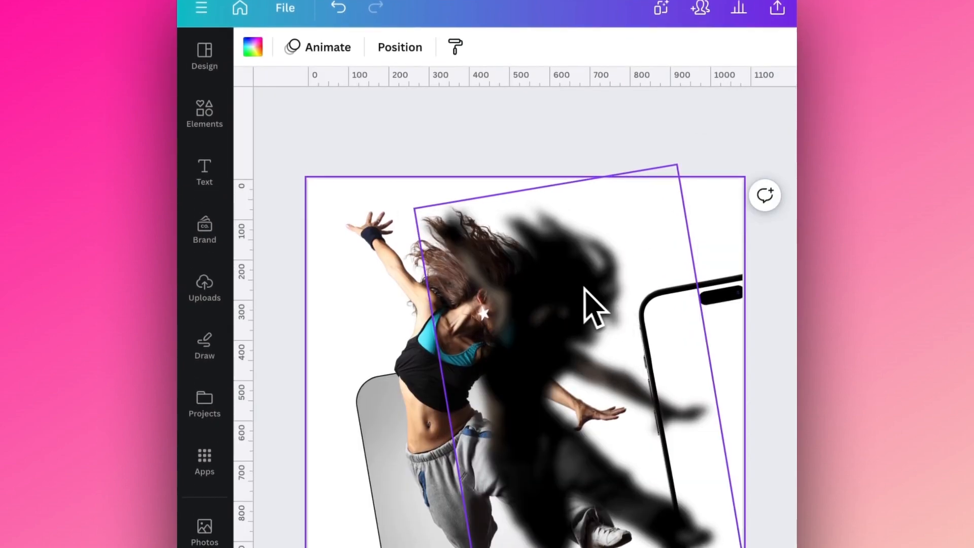
Crop the inner side of the darkened dancer copy, cutting into its torso
left_click(529, 240)
left_click_drag(451, 333, 528, 323)
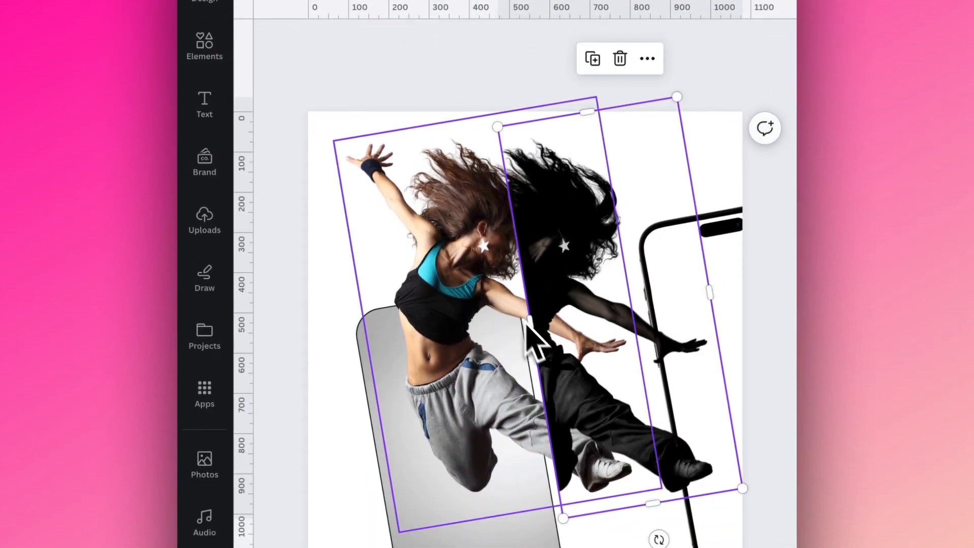
left_click(716, 177)
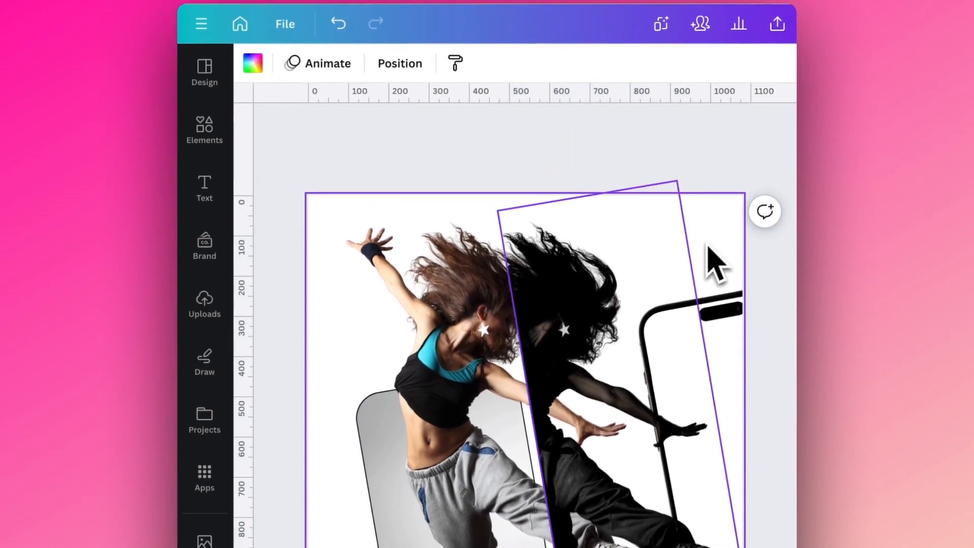
Blur the darkened dancer copy with an intensity of 73
left_click(604, 325)
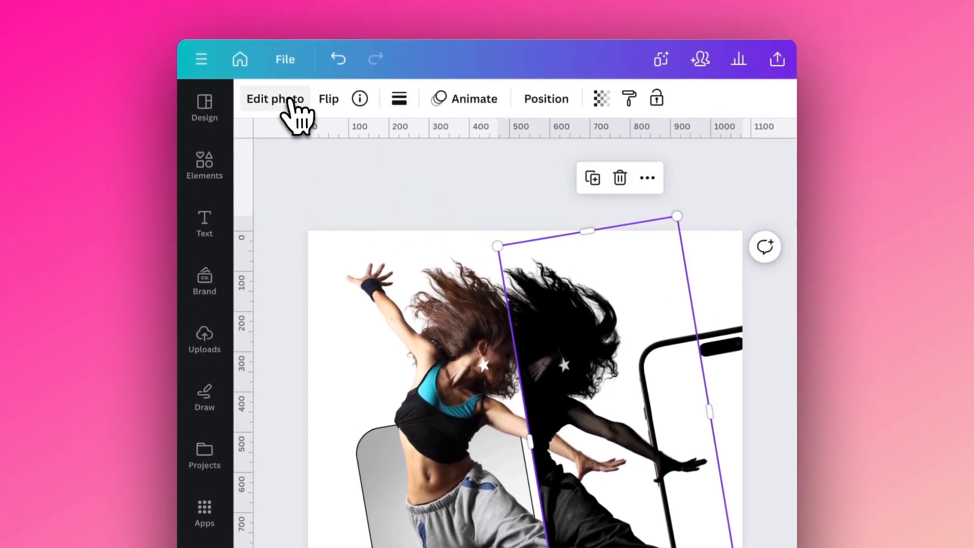
left_click(290, 102)
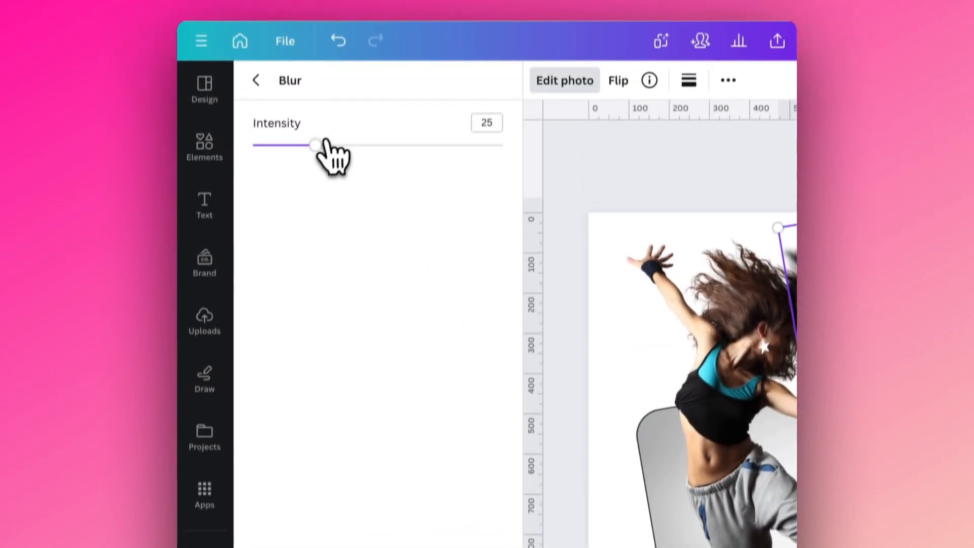
left_click_drag(326, 147, 385, 161)
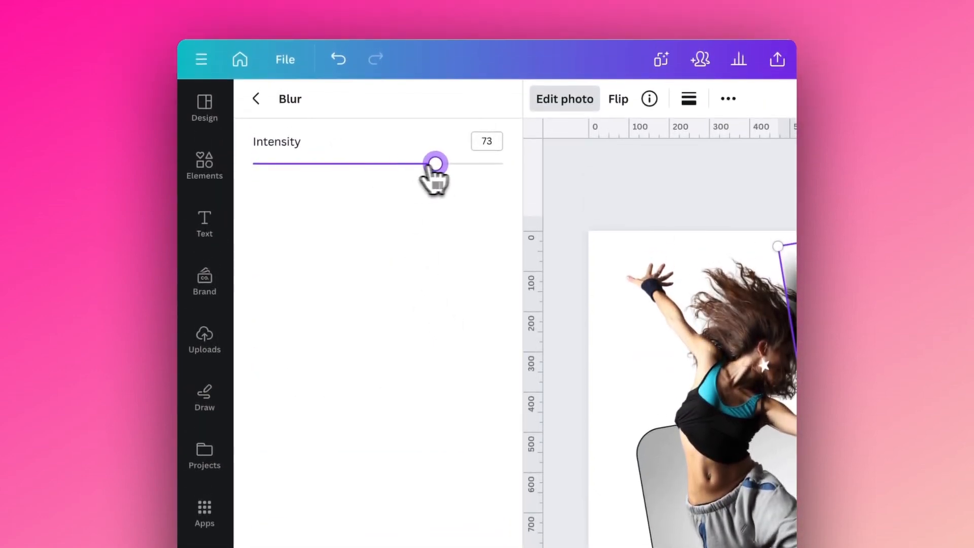
left_click(616, 258)
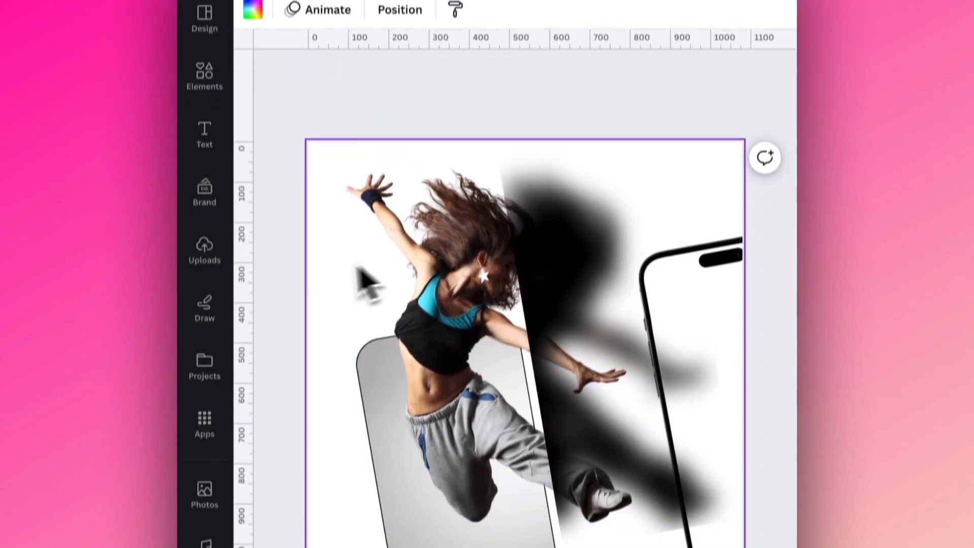
Extend the lower and outer edges of the blurred shadow's box slightly to give the blur more room
left_click(592, 389)
left_click_drag(657, 523, 656, 547)
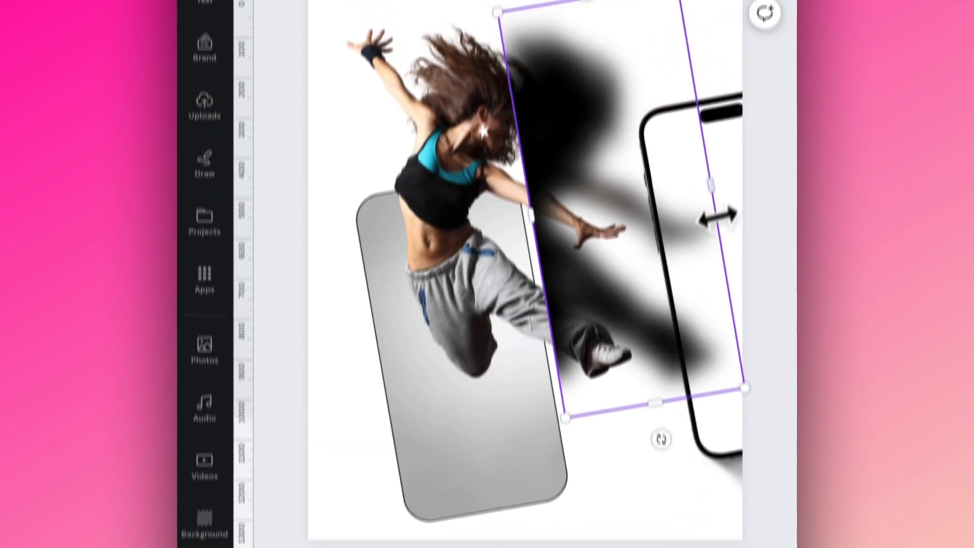
left_click_drag(711, 90, 725, 87)
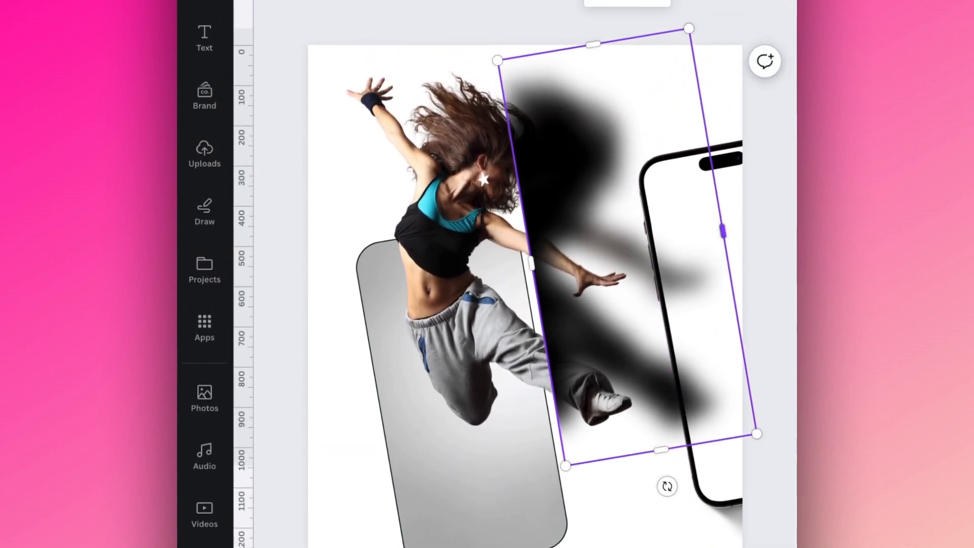
left_click(328, 235)
Move the blurred shadow layer directly beneath the dancer cutout in the layer order
left_click(610, 223)
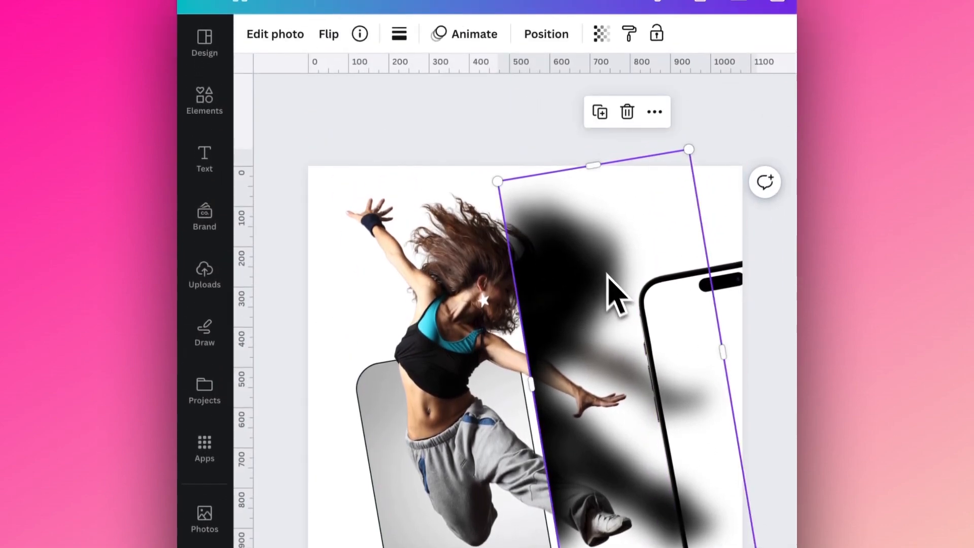
left_click(546, 85)
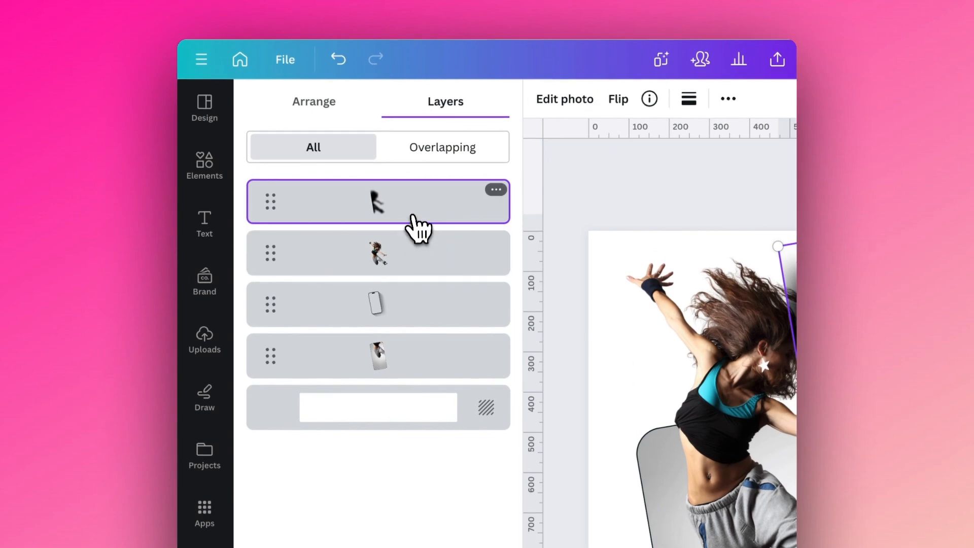
left_click_drag(415, 291, 413, 289)
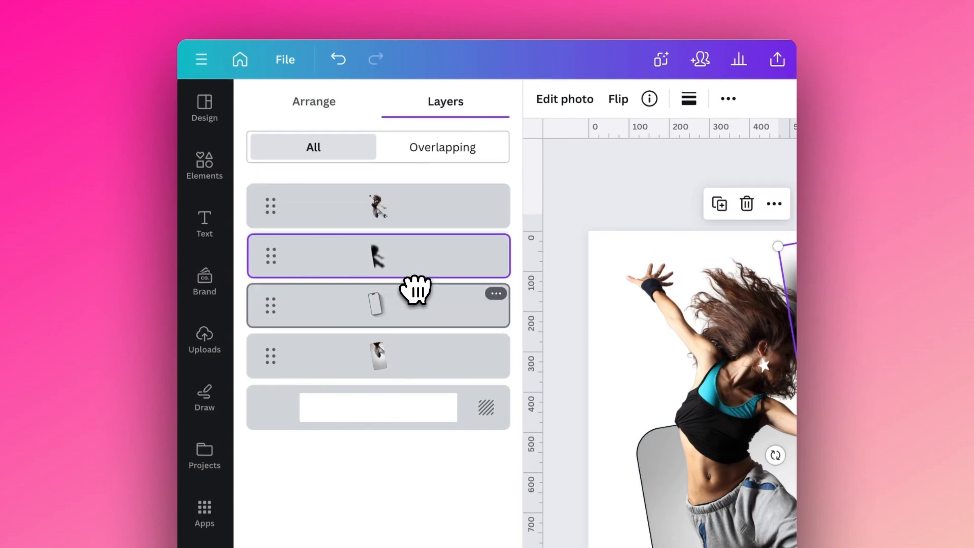
left_click(627, 401)
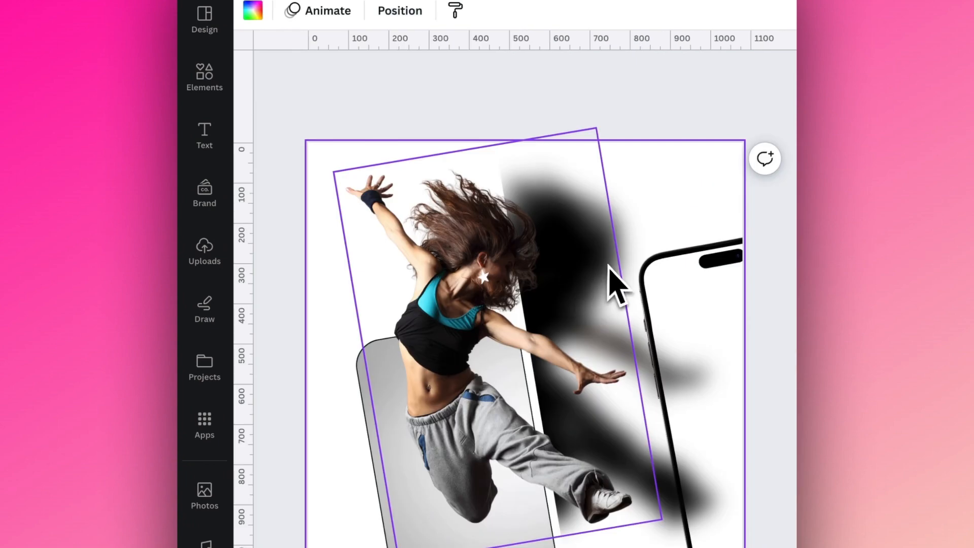
Reposition the blurred shadow closely behind the dancer so it only peeks out around her body
left_click_drag(583, 255, 542, 261)
key("super+z")
left_click(644, 246)
left_click_drag(644, 246, 573, 252)
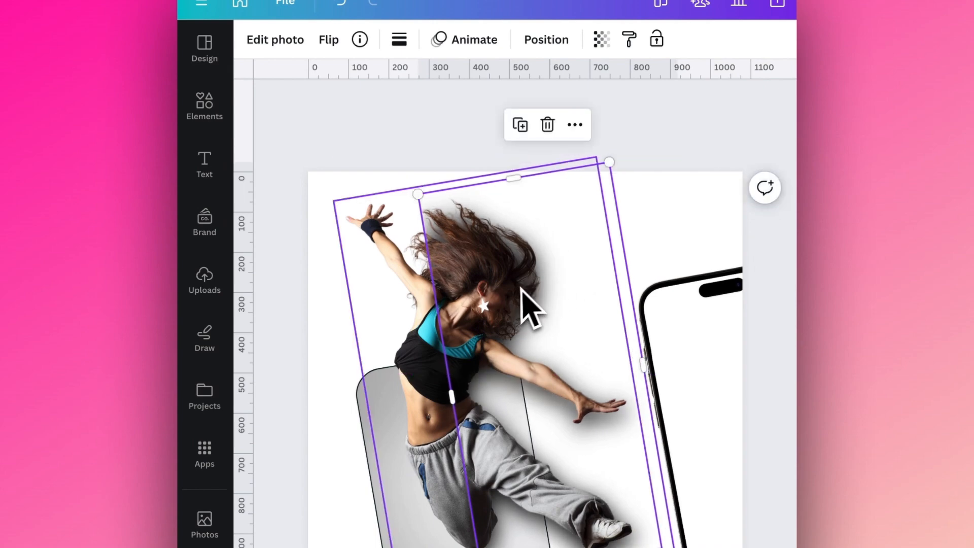
Extend the shadow's inner edge outward to include the dancer's raised arm and hand
left_click_drag(451, 398, 386, 395)
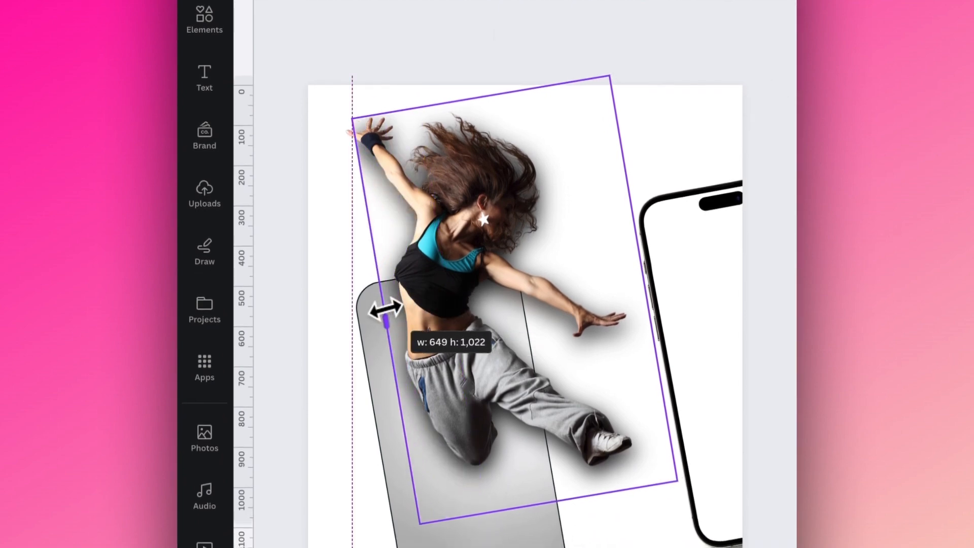
left_click_drag(386, 308, 369, 307)
left_click(666, 164)
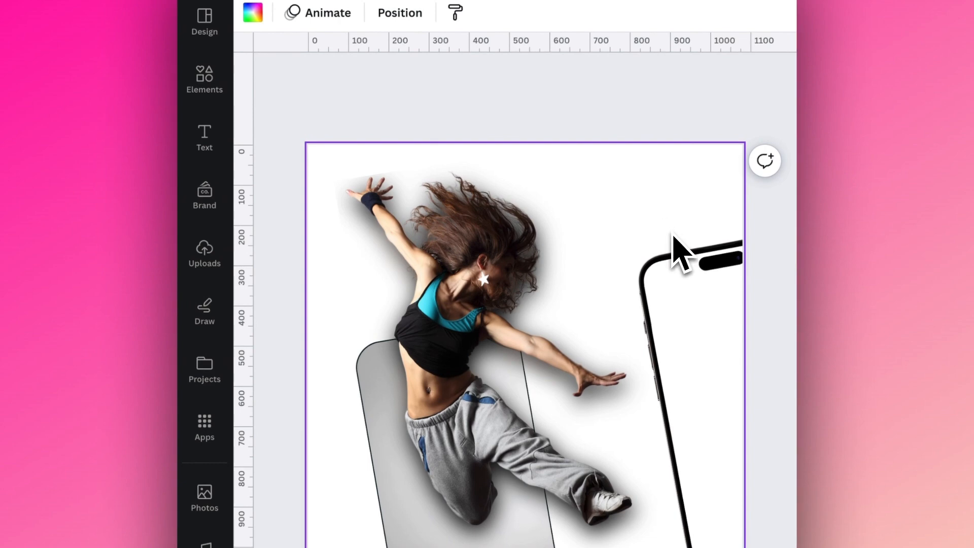
Place the phone mockup over the framed dancer photo, then adjust its size and rotation to match the frame's tilt
left_click_drag(693, 327, 406, 260)
left_click_drag(685, 354, 670, 321)
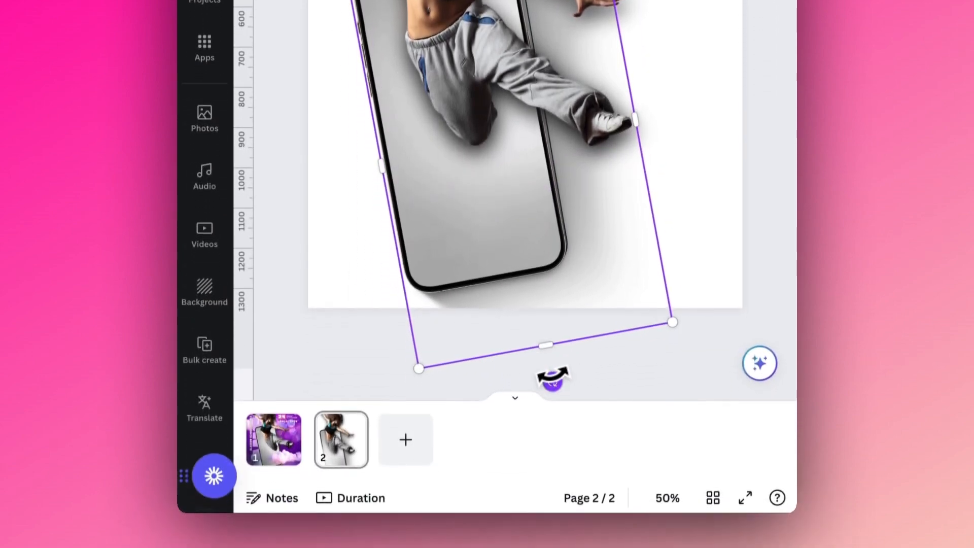
left_click_drag(553, 377, 547, 373)
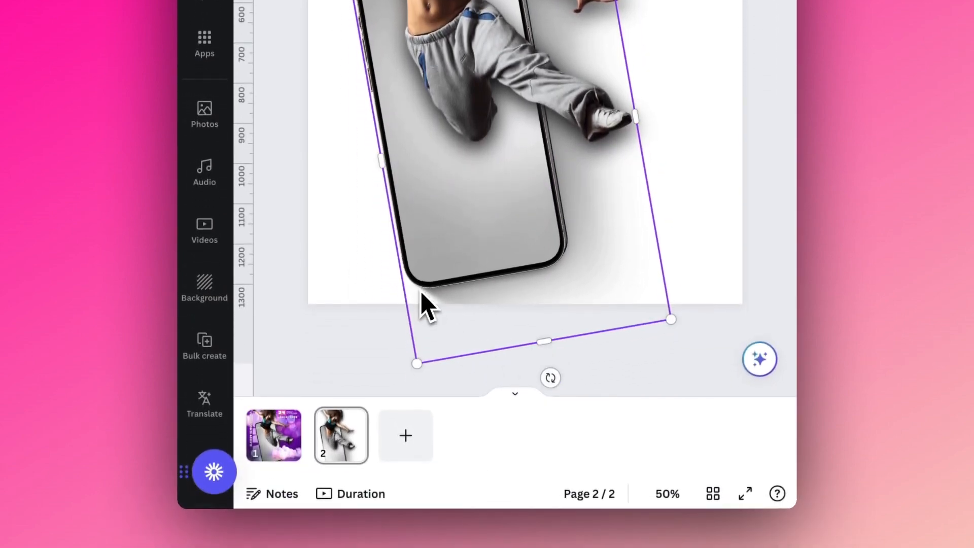
Move the phone mockup aside to clear the framed photo and open the frame's options
left_click_drag(424, 288, 405, 294)
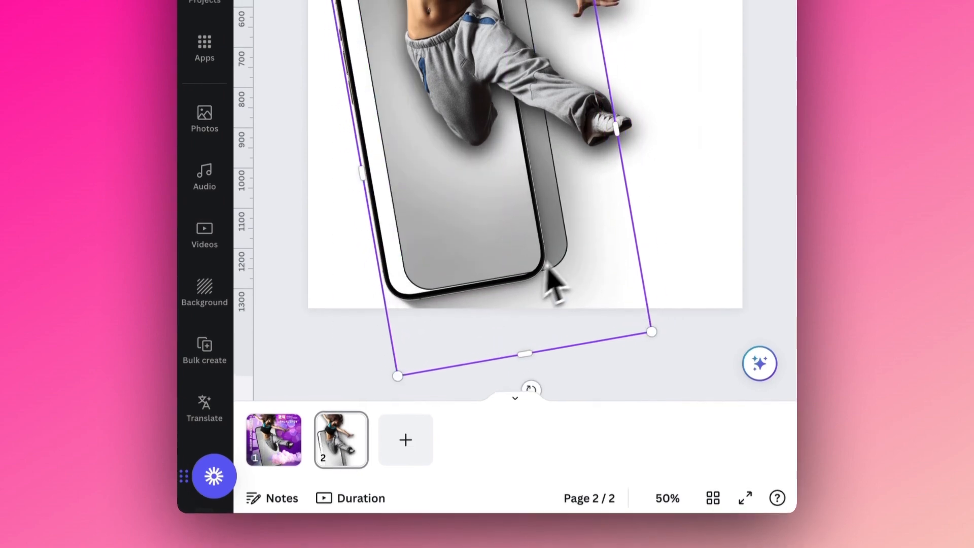
left_click_drag(607, 263, 461, 309)
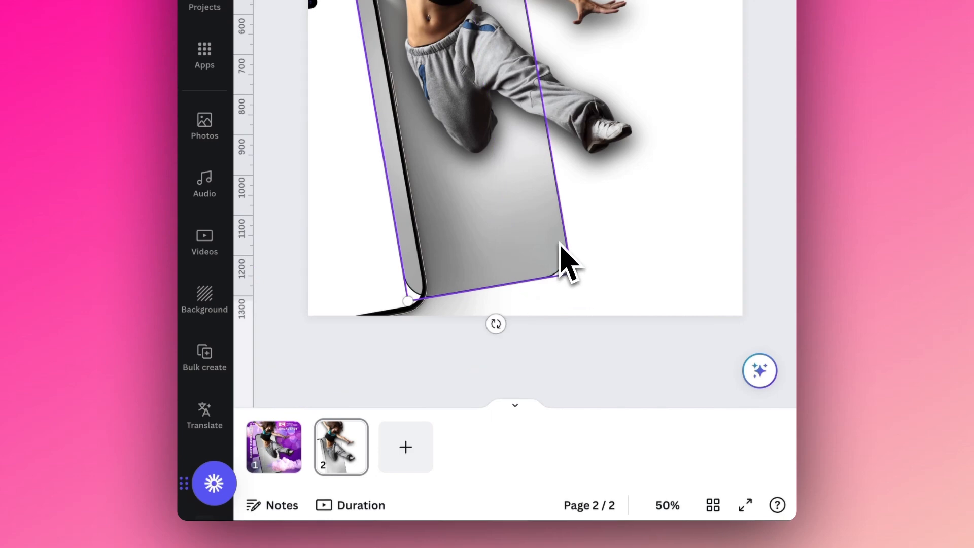
left_click_drag(553, 238, 706, 228)
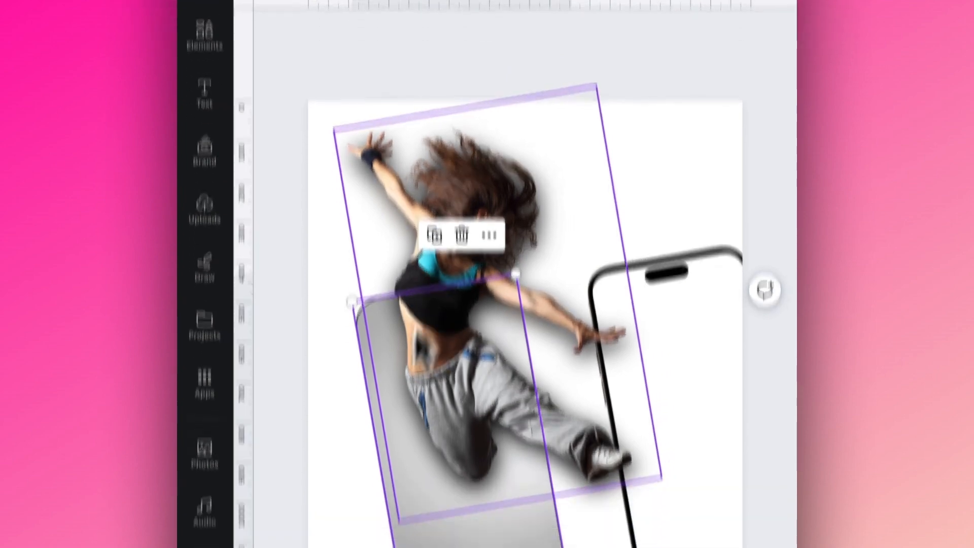
left_click(489, 235)
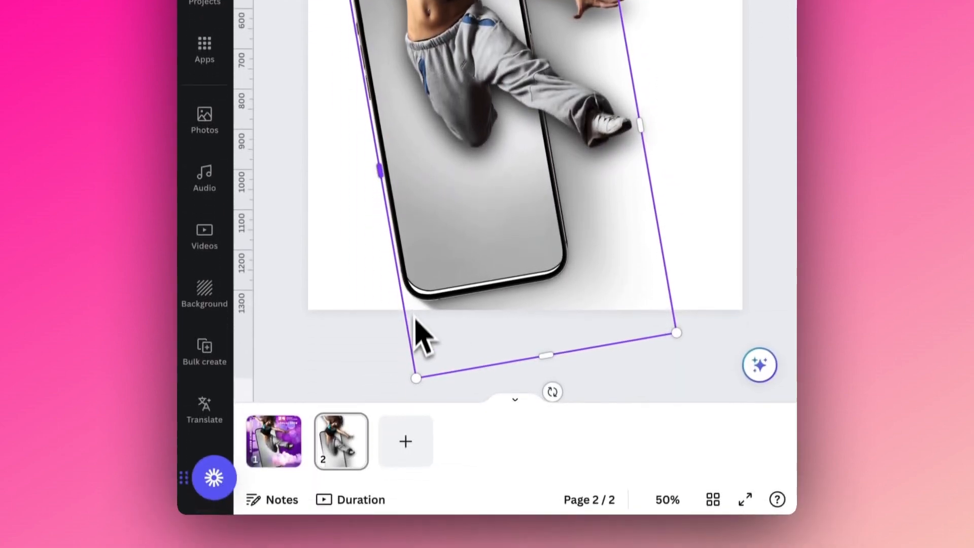
Resize the phone mockup to about 649 by 1,037 so its bezel fits around the framed photo
left_click_drag(418, 375, 419, 373)
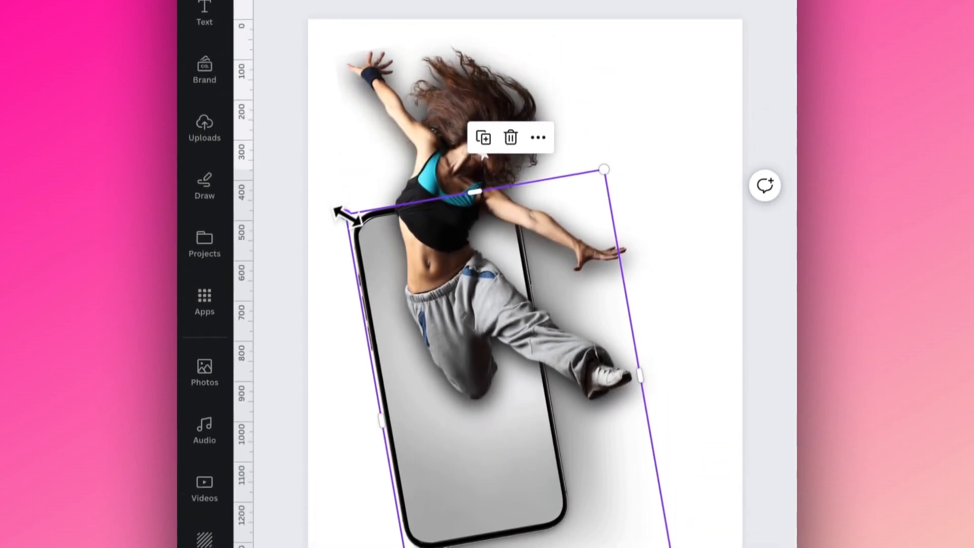
left_click_drag(340, 213, 349, 225)
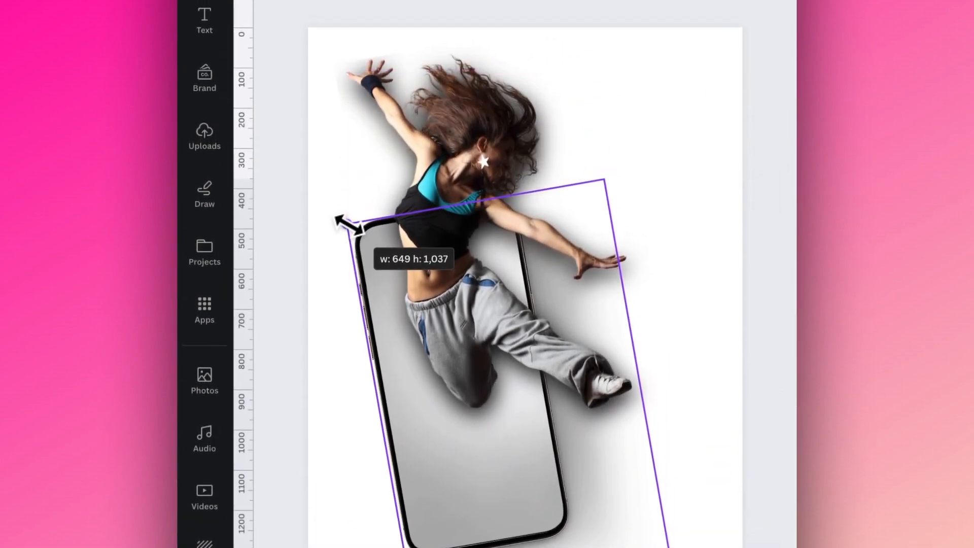
left_click(327, 393)
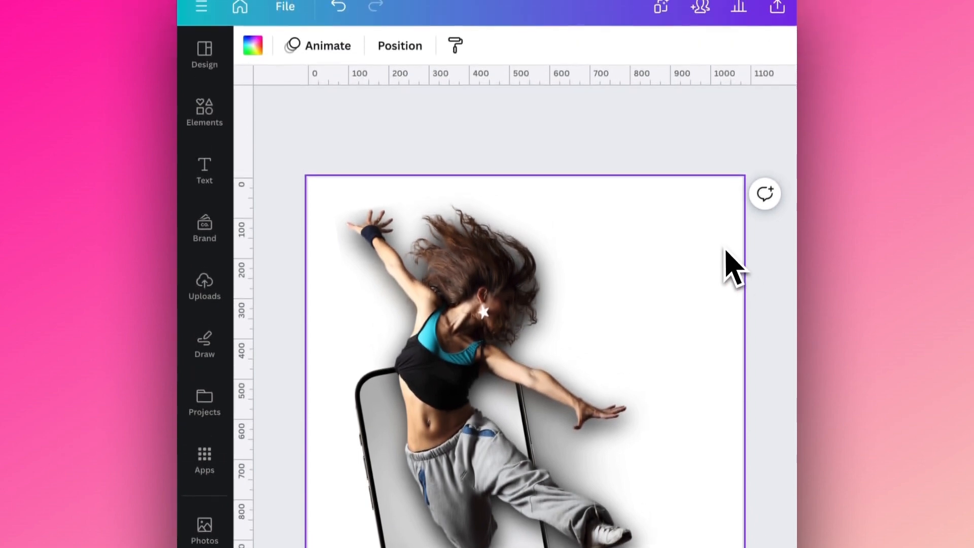
Select the shadow layer beneath the dancer cutout and extend its upper edge slightly upward
left_click(394, 87)
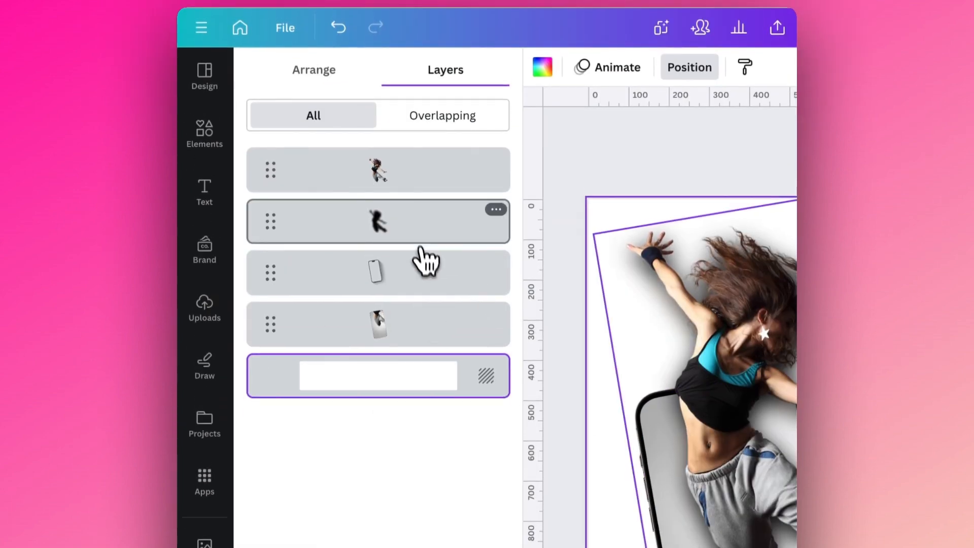
left_click(419, 266)
left_click_drag(733, 241, 735, 229)
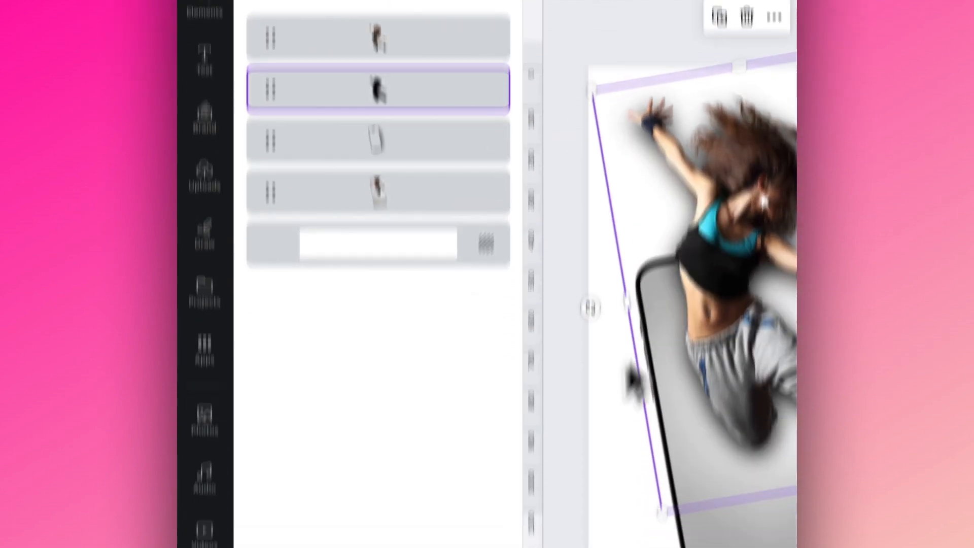
left_click(601, 318)
Add the purple studio backdrop from the recently used elements and set it as the page background
left_click(205, 61)
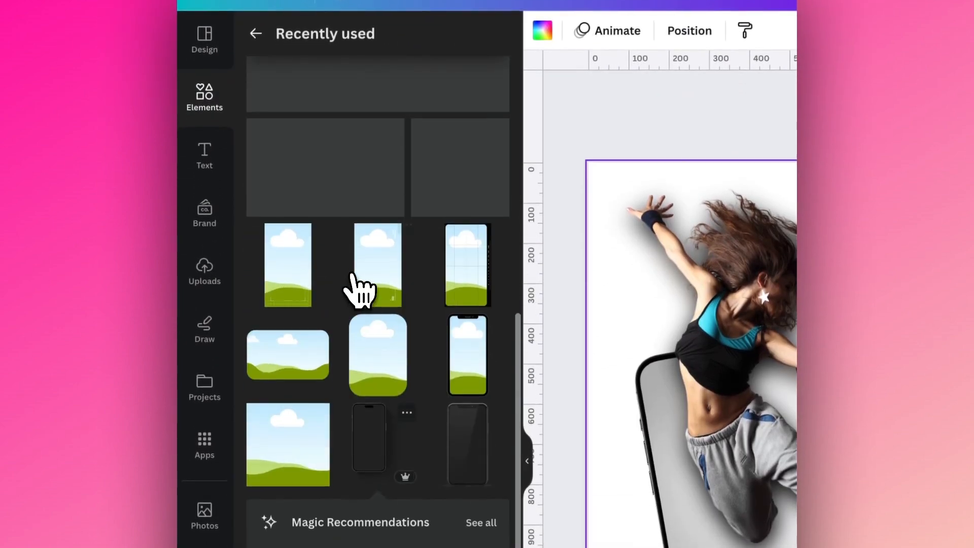
scroll(360, 292, "up", 5)
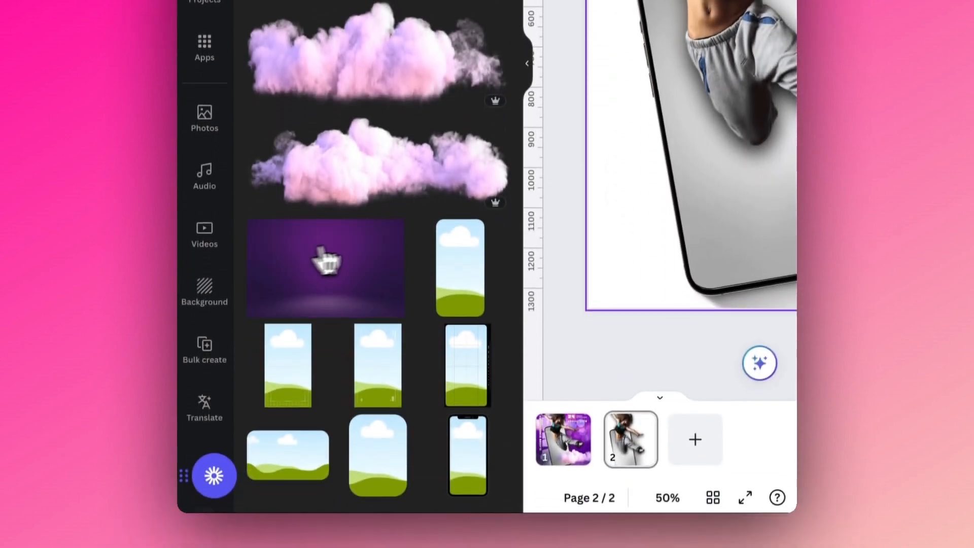
left_click_drag(325, 261, 618, 112)
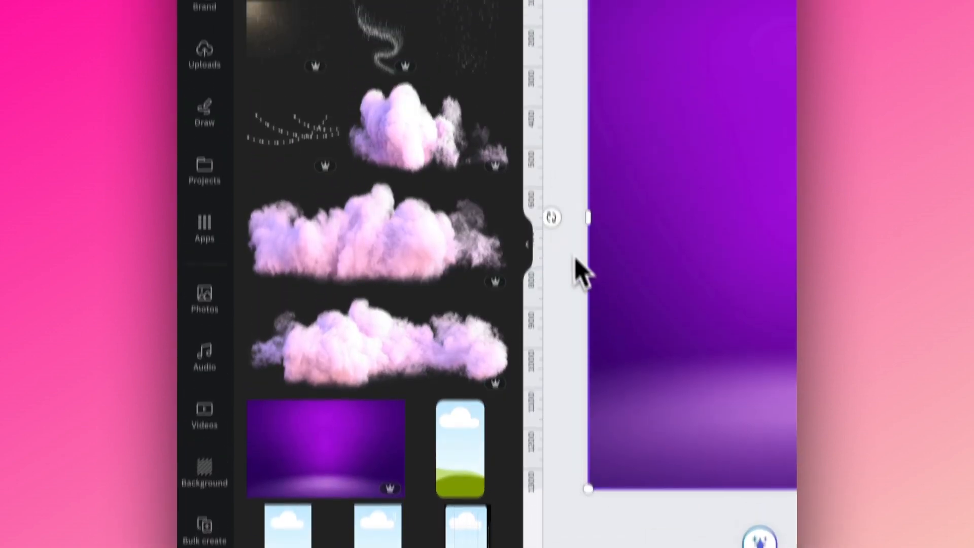
left_click(528, 210)
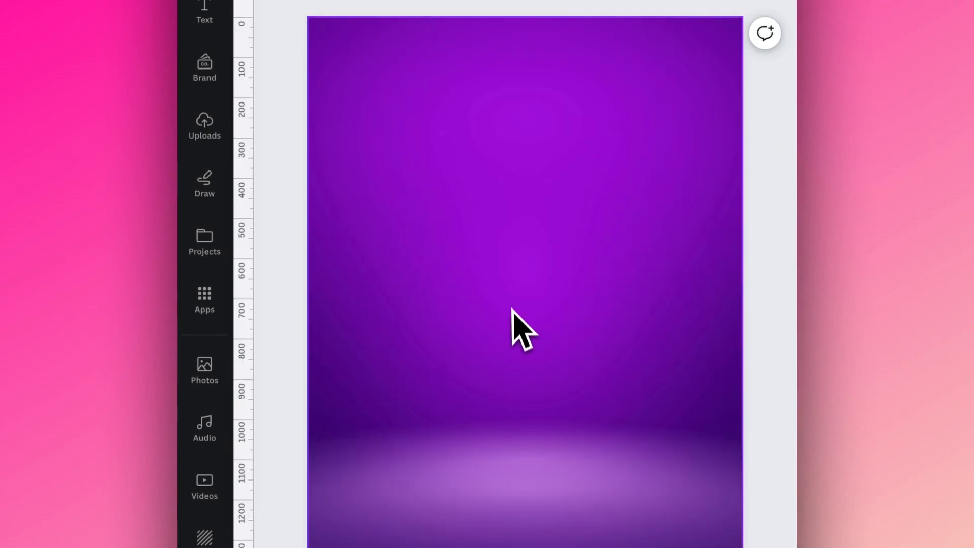
right_click(505, 231)
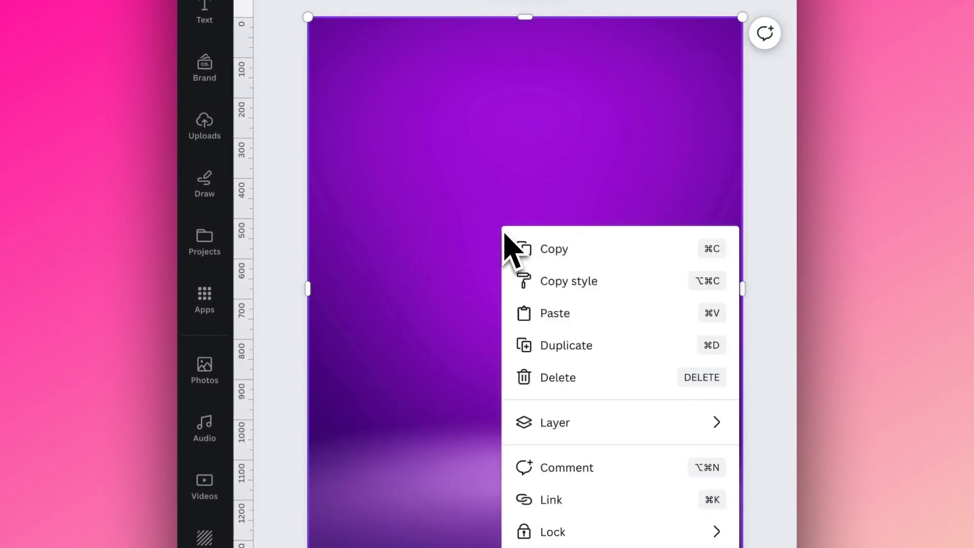
left_click(584, 366)
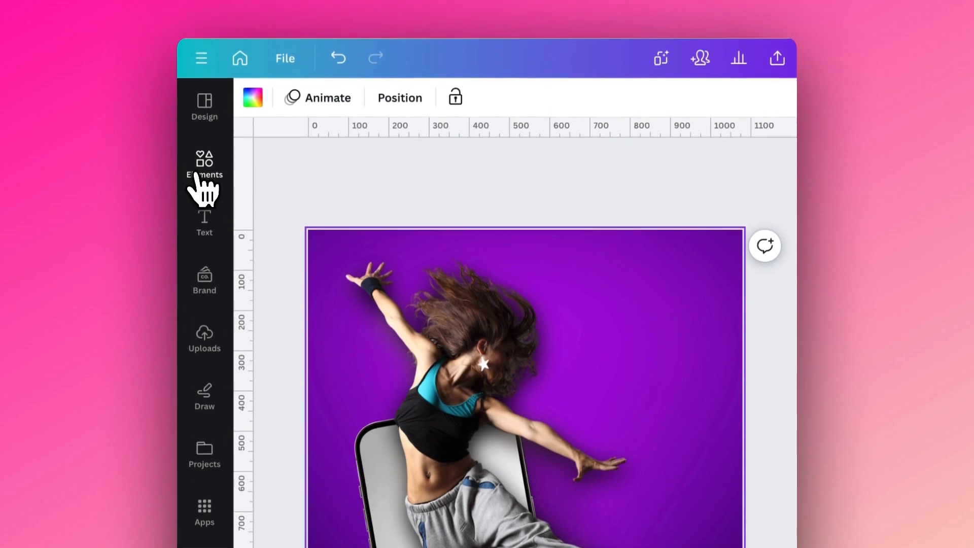
Add the wide pink and purple cloud element and place it over the phone's lower corner, extending past the page edge
left_click(199, 172)
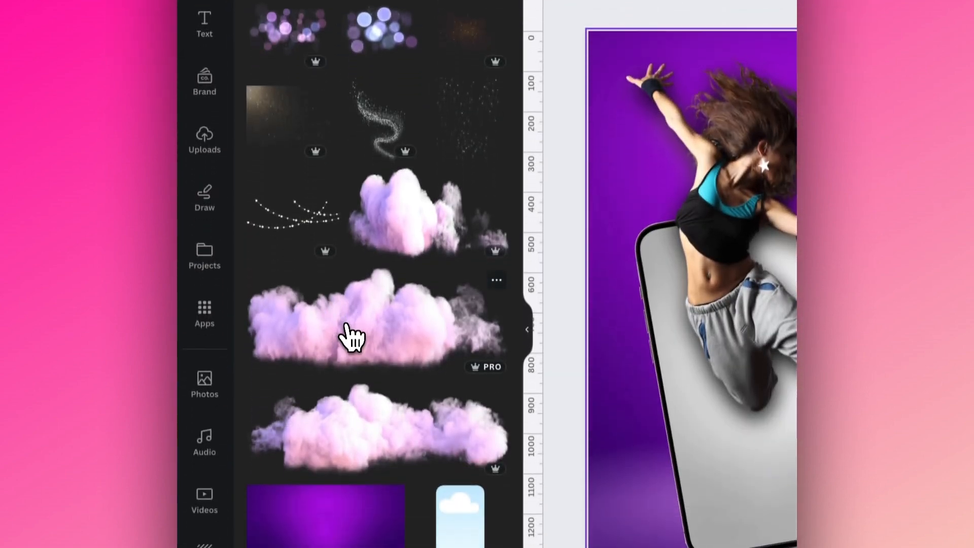
left_click(349, 327)
left_click(528, 323)
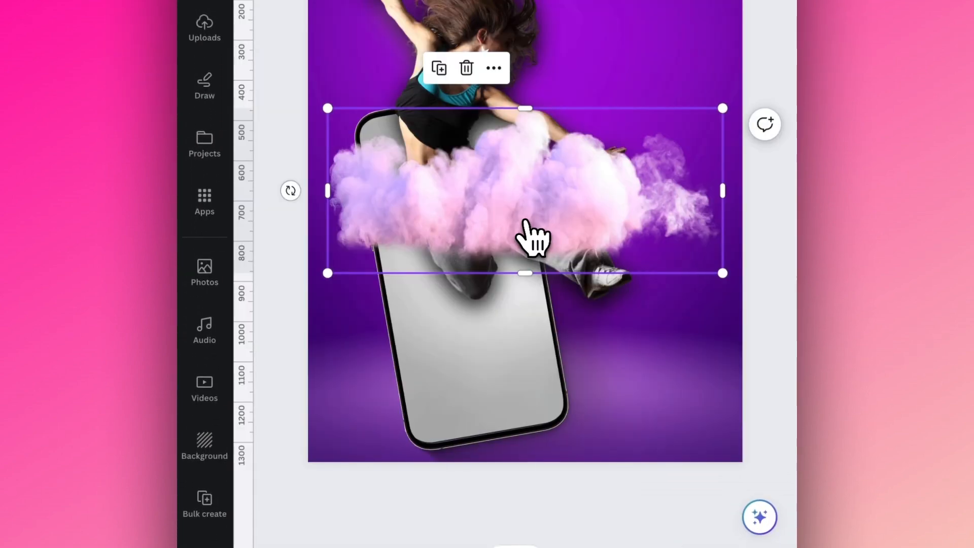
left_click_drag(541, 228, 680, 394)
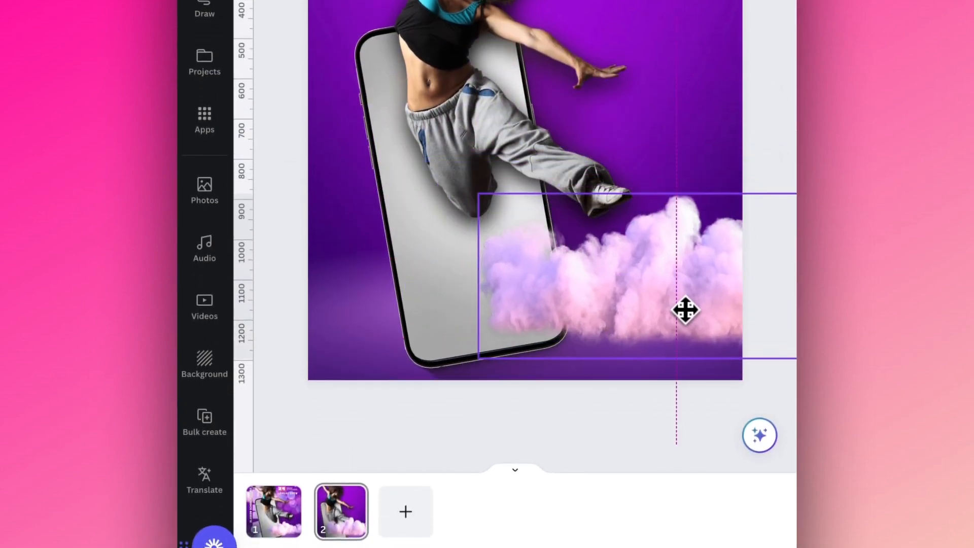
Add the pink and purple cloud from the Magic Recommendations and place it across the page's side edge at the dancer's head height
left_click_drag(685, 311, 687, 307)
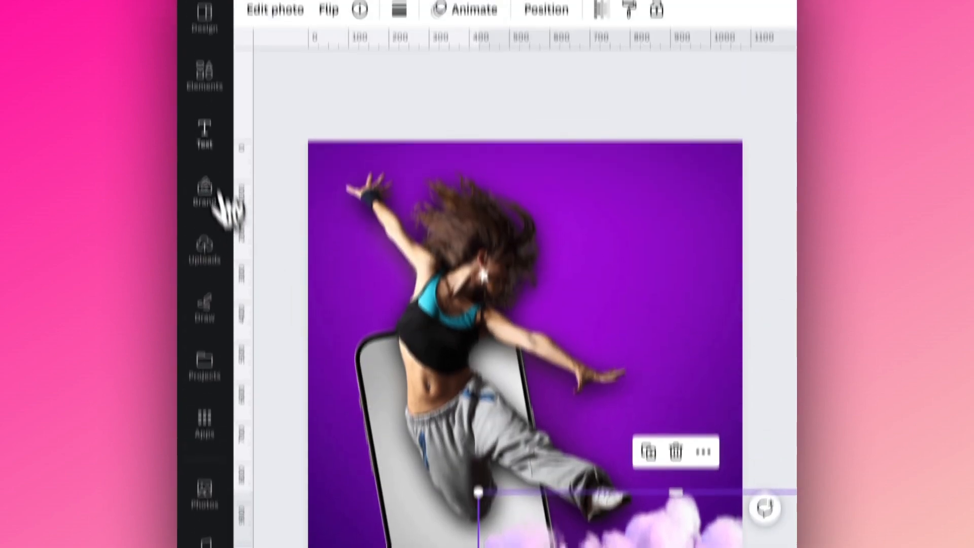
left_click(206, 155)
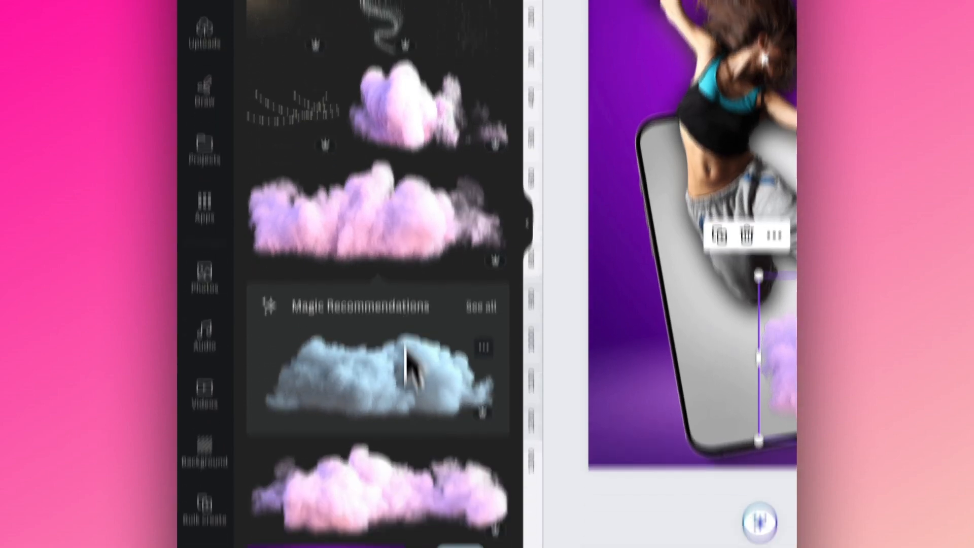
left_click(428, 359)
left_click(527, 326)
left_click_drag(533, 260, 394, 78)
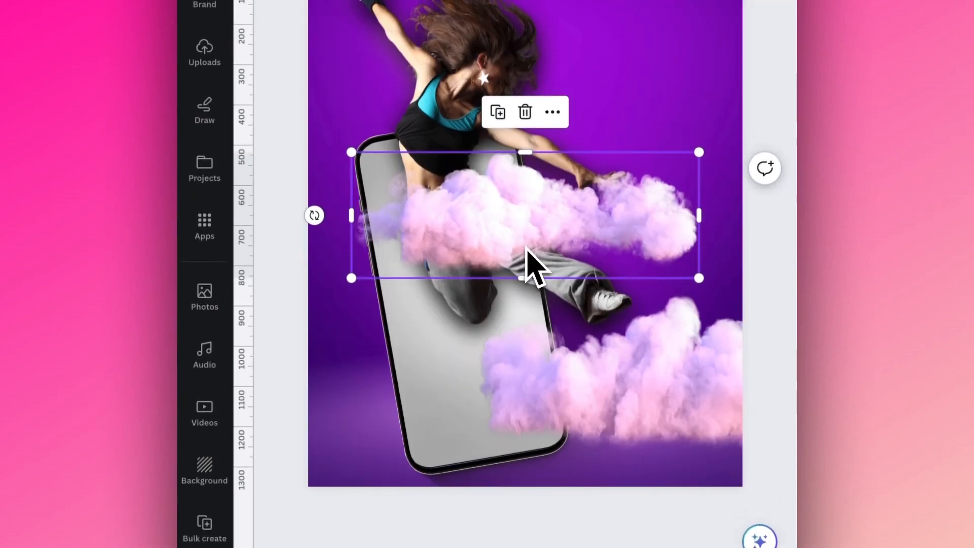
left_click_drag(393, 285, 394, 285)
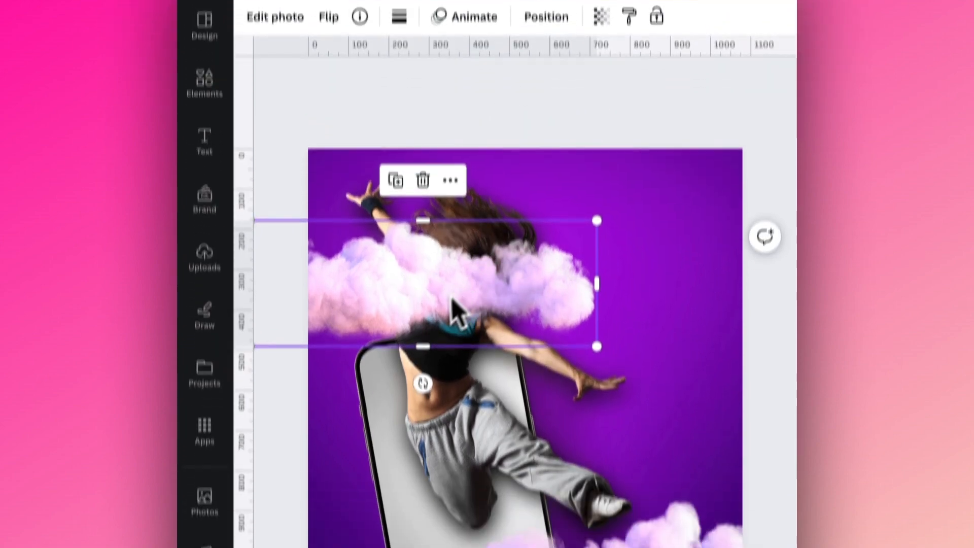
Send the upper cloud backward in the layer order so it sits behind the dancer and her shadow
right_click(443, 382)
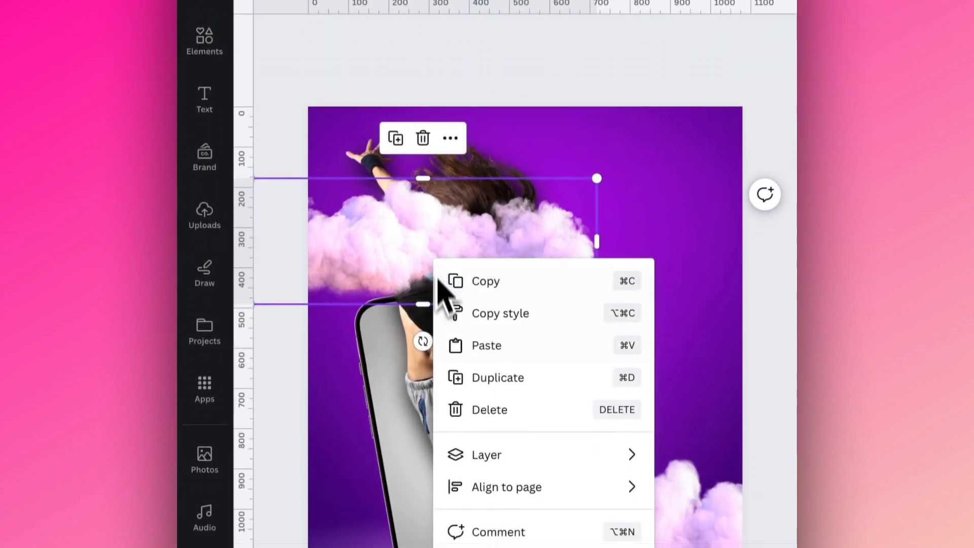
mouse_move(468, 308)
left_click(330, 370)
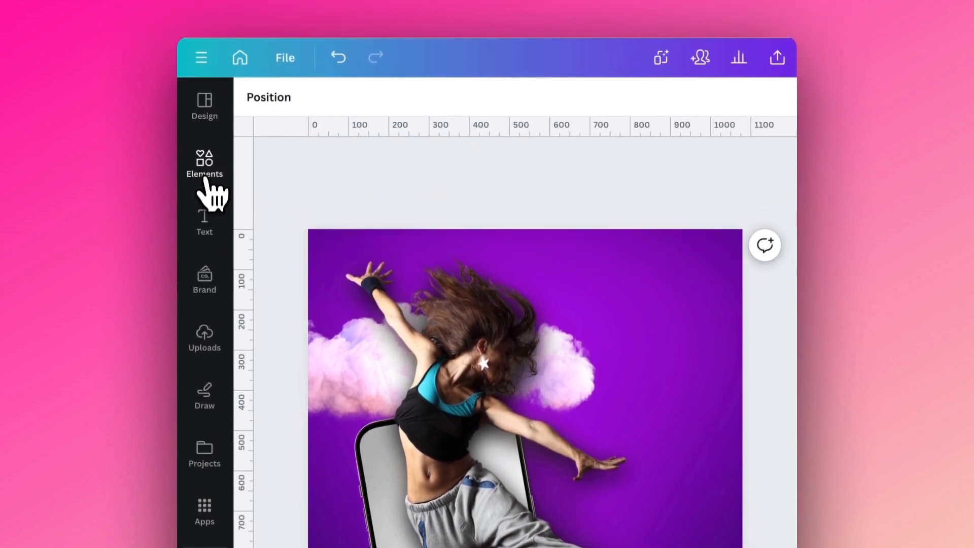
Add the purple bokeh lights element and place it behind the dancer's outstretched hand
left_click(205, 178)
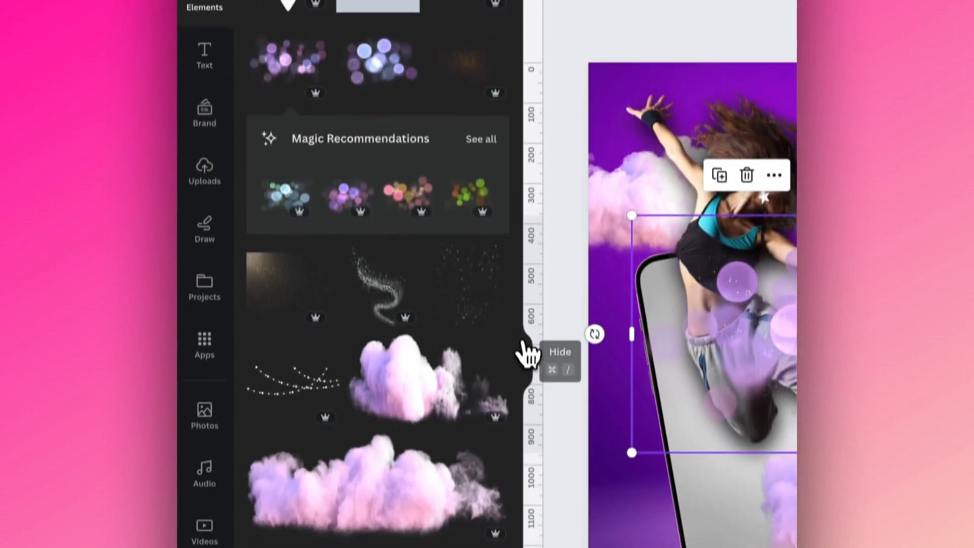
left_click(528, 487)
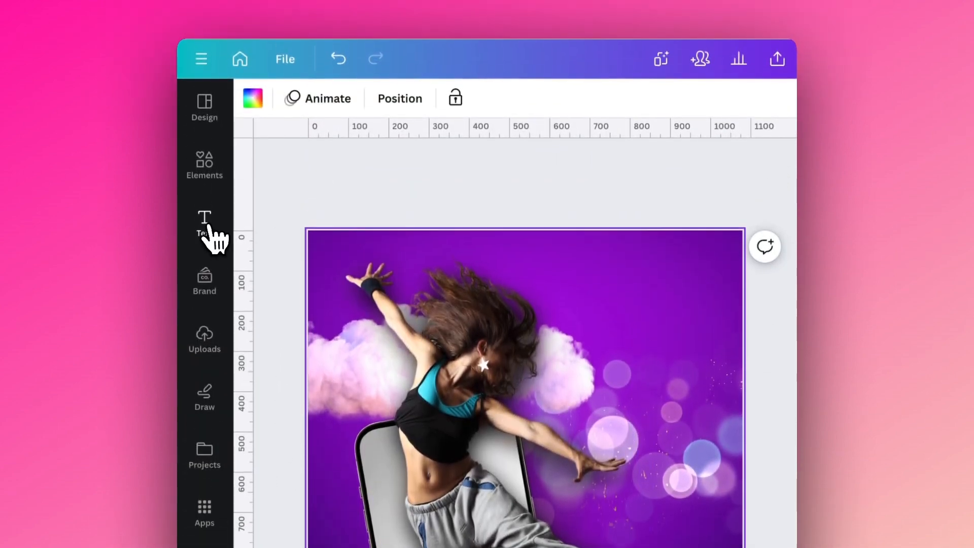
Add a heading, replace its text with DANCE and enlarge it across the dancer's body
left_click(213, 236)
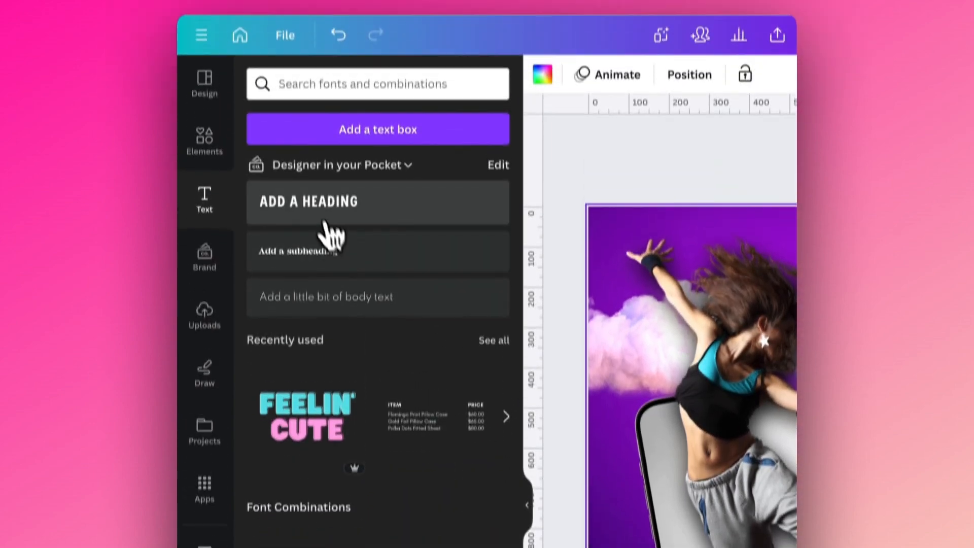
left_click(327, 212)
left_click(527, 386)
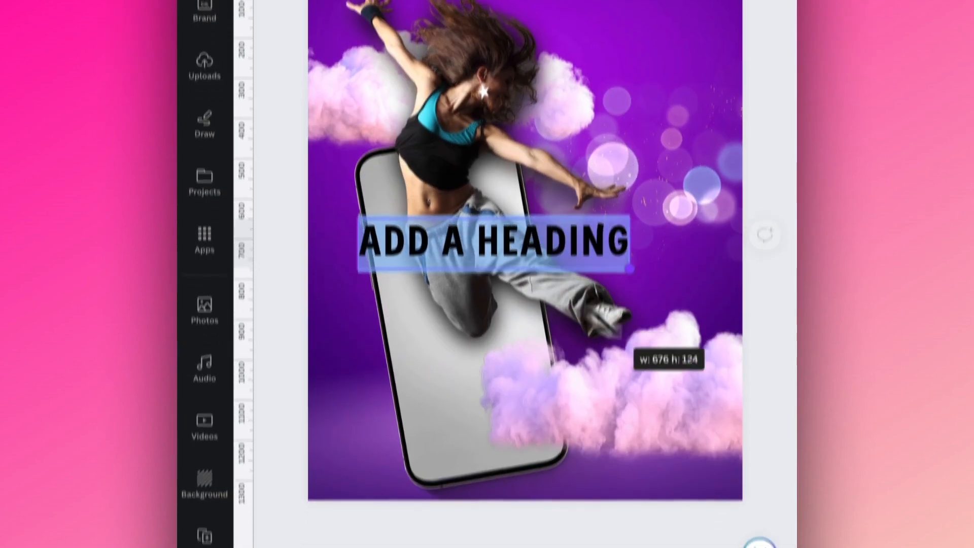
left_click_drag(612, 329, 733, 390)
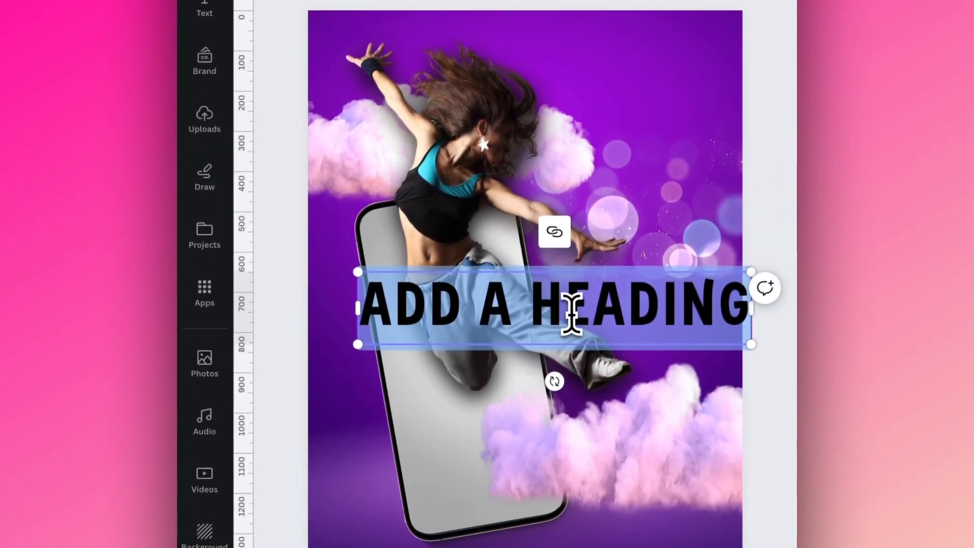
double_click(571, 310)
type("DANCE")
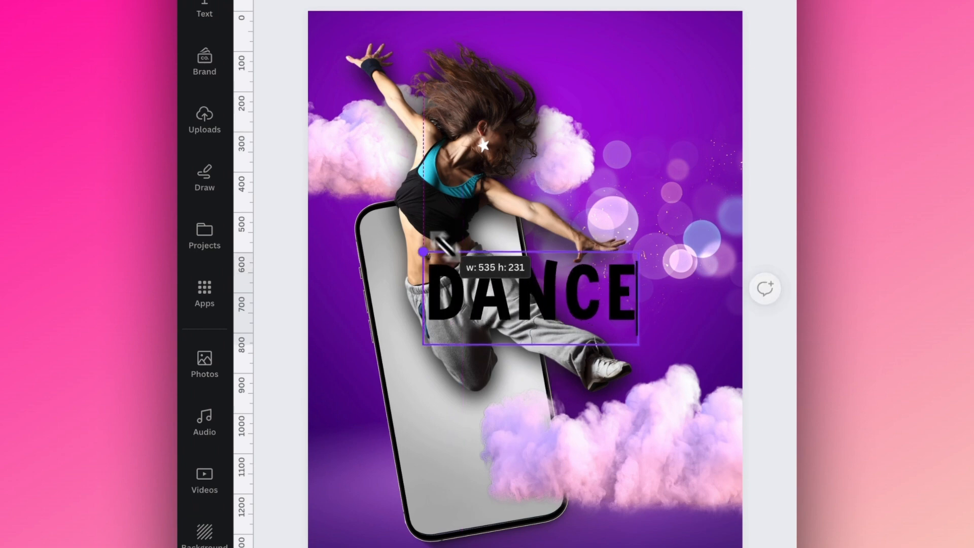
left_click_drag(453, 256, 388, 228)
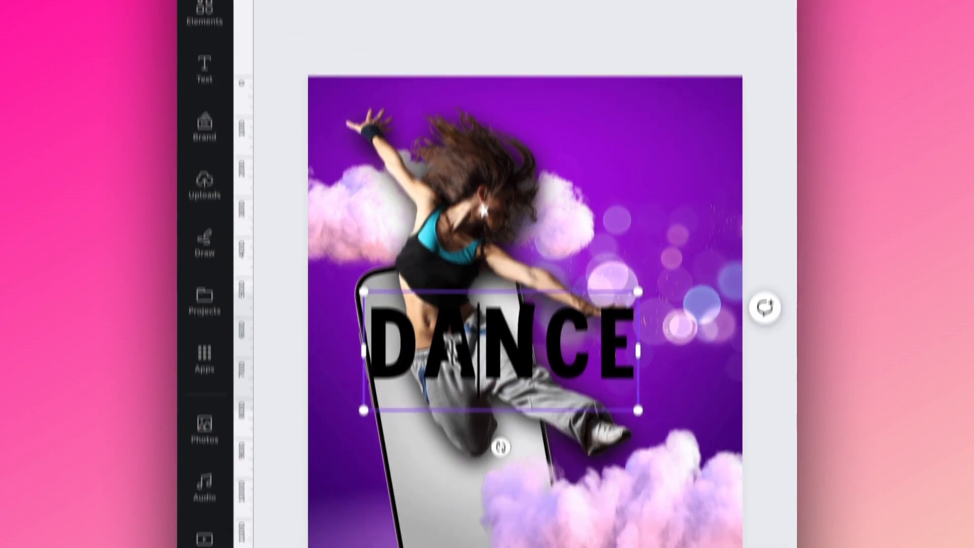
Change the font of the DANCE heading to Cubao Wide
double_click(449, 289)
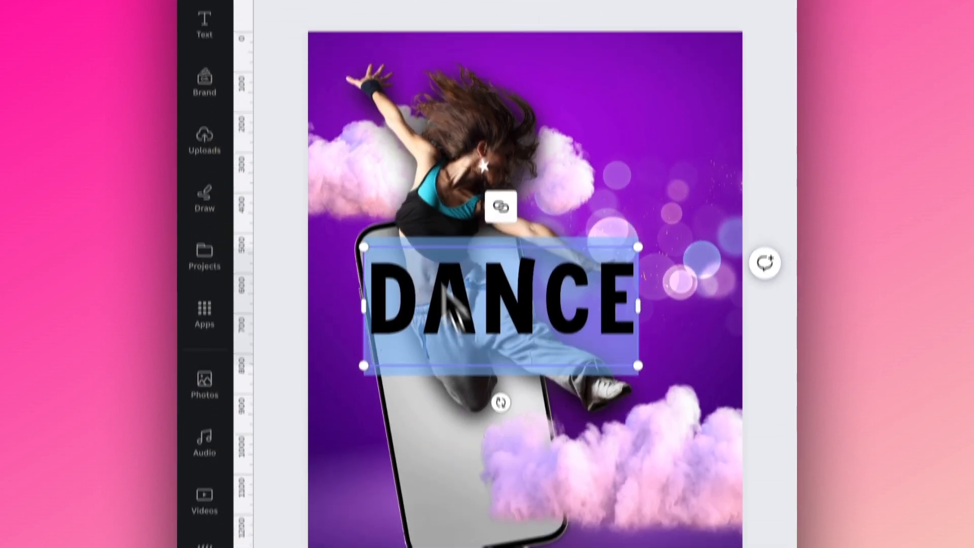
left_click(326, 109)
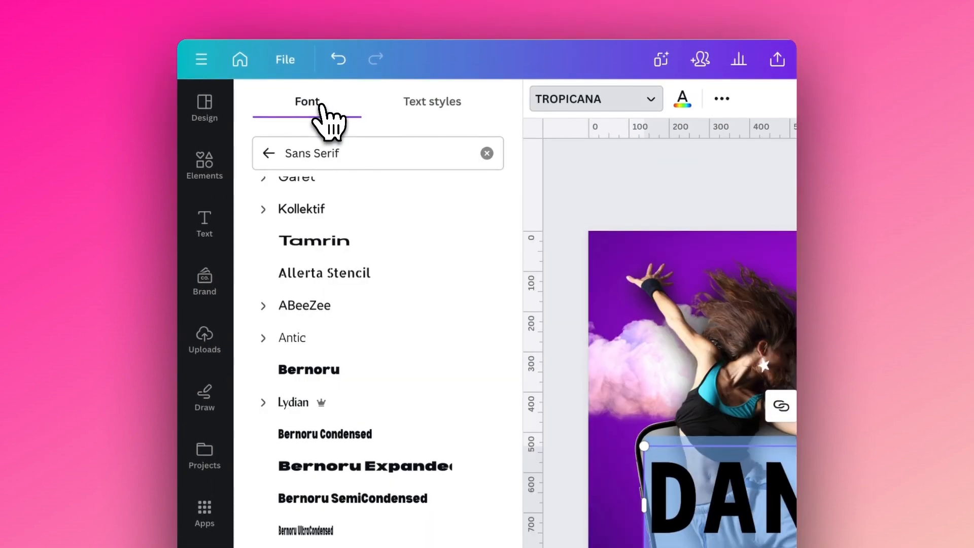
left_click(268, 154)
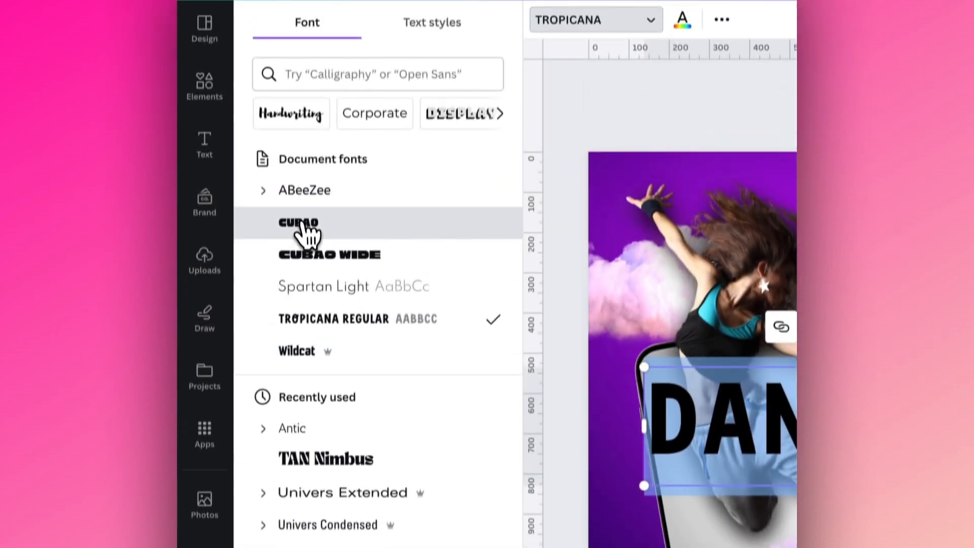
left_click(303, 302)
left_click(312, 269)
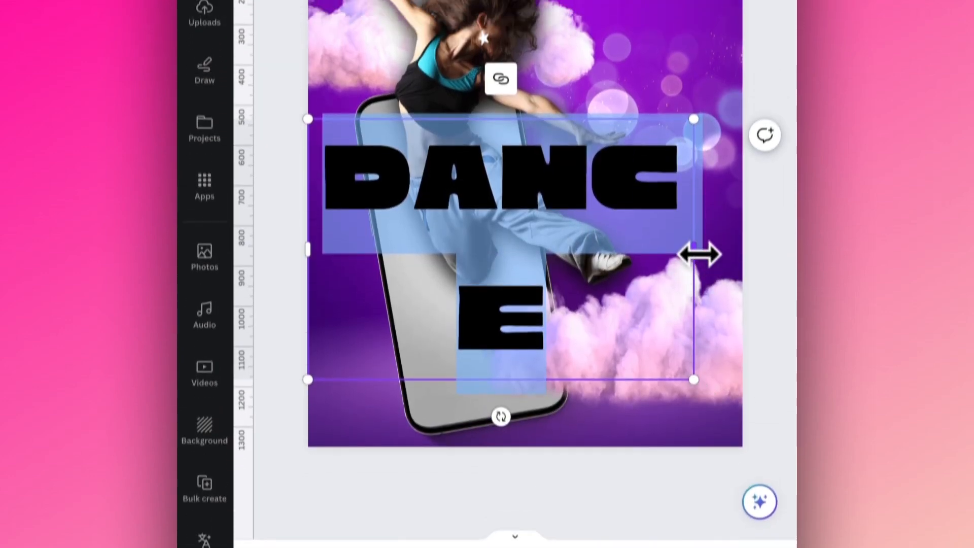
Widen the heading's text box so DANCE fits on one line and rotate it vertically to read upward
left_click_drag(694, 278, 748, 269)
left_click_drag(538, 298, 661, 227)
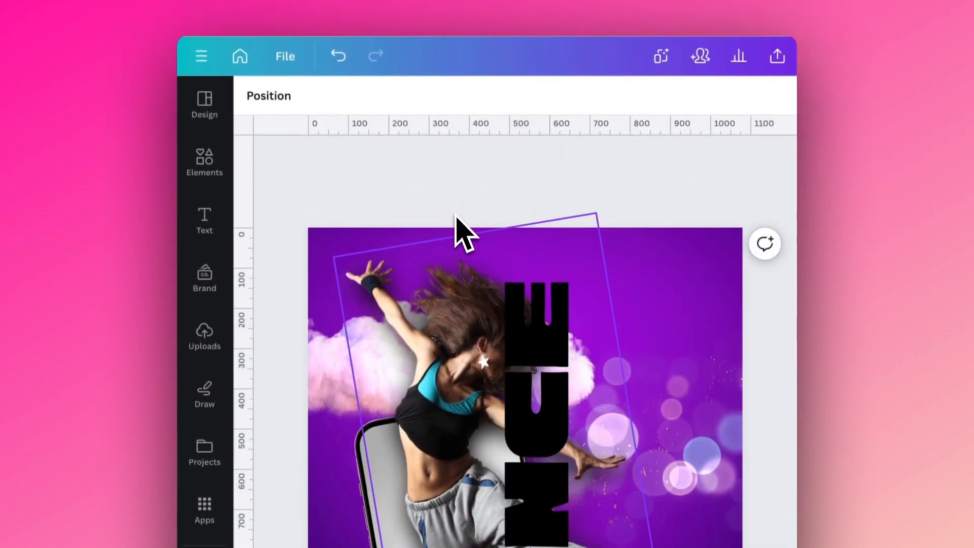
Place the vertical DANCE text near the page's left edge and enlarge it to font size 243, spanning the page height
left_click_drag(533, 317, 379, 248)
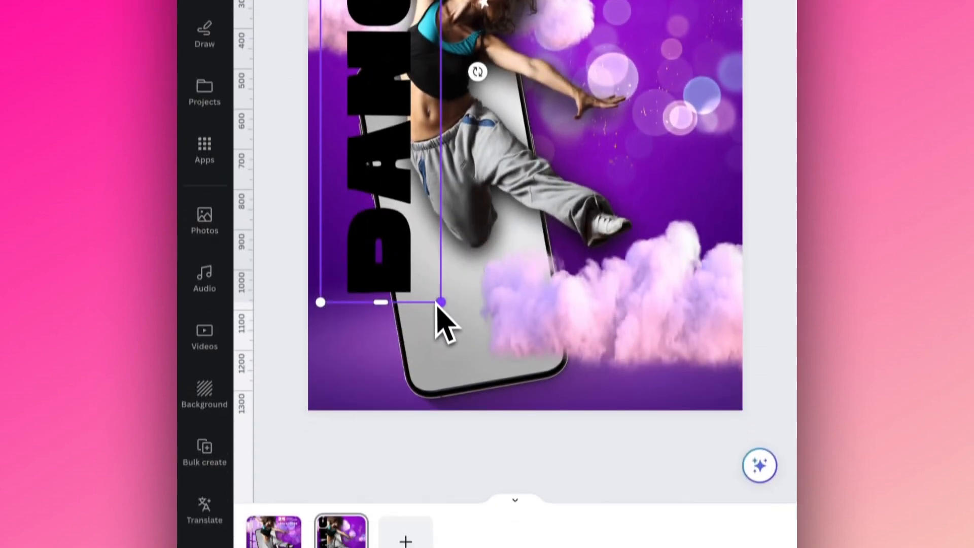
left_click_drag(438, 304, 500, 430)
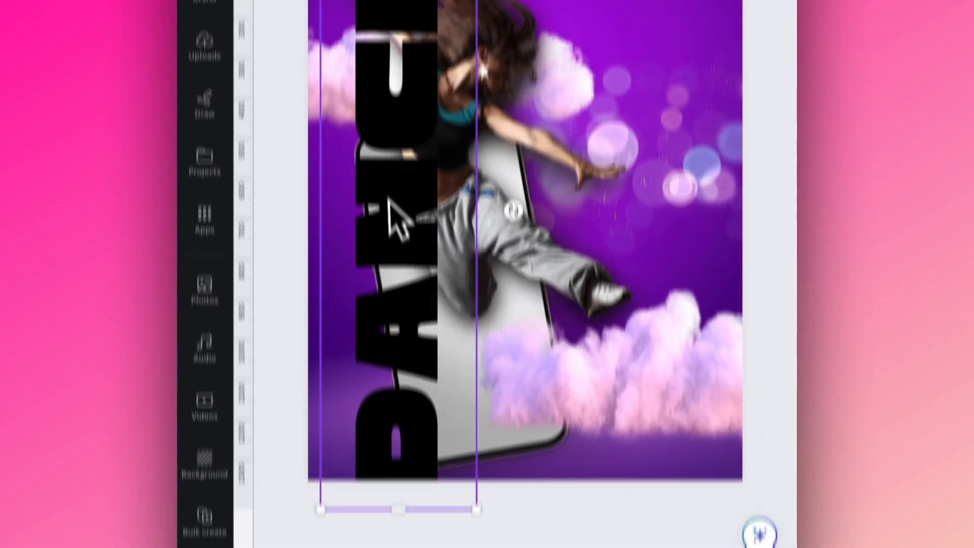
left_click_drag(391, 203, 366, 188)
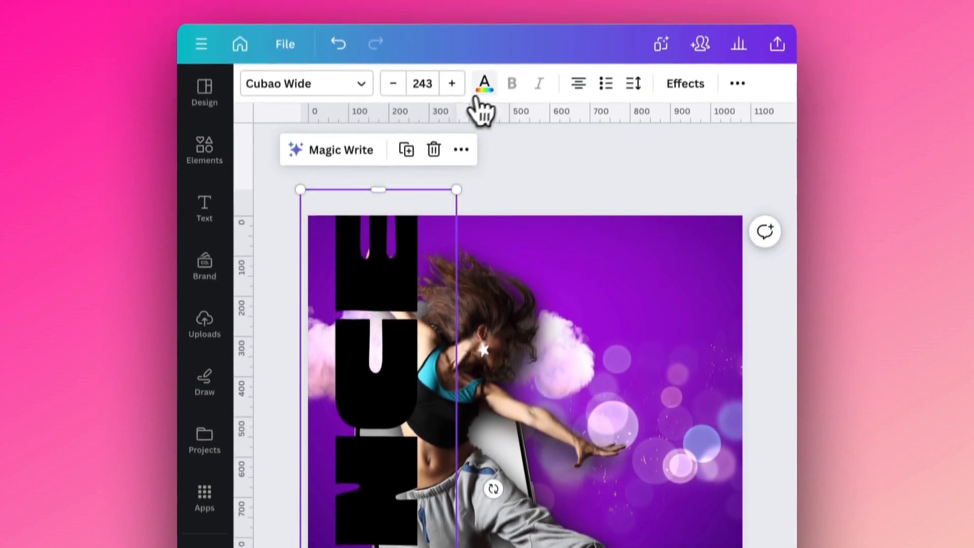
Recolour the vertical DANCE text light purple using a photo colour from the design
left_click(483, 84)
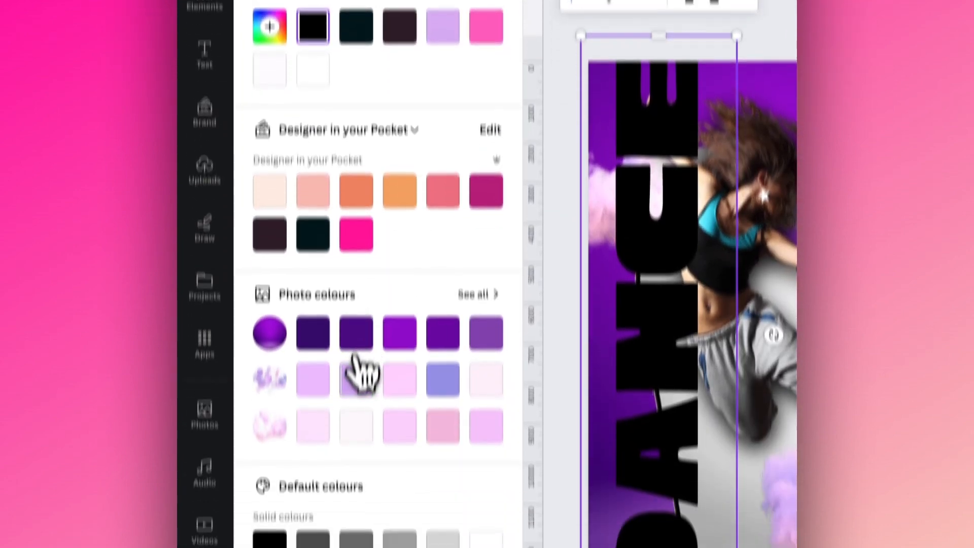
left_click(356, 374)
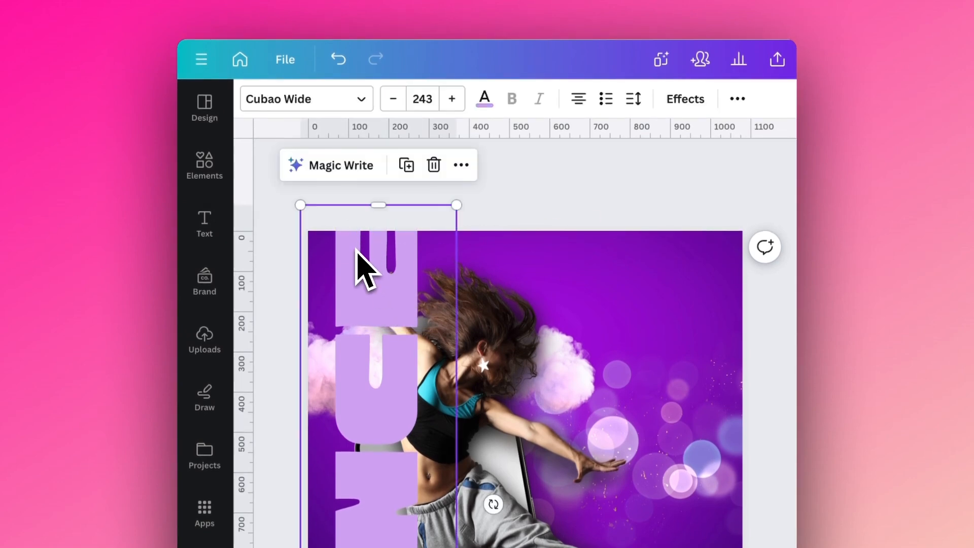
Duplicate the vertical DANCE text beside the original and give the copy a Hollow effect with thickness 13
left_click_drag(357, 256, 488, 299)
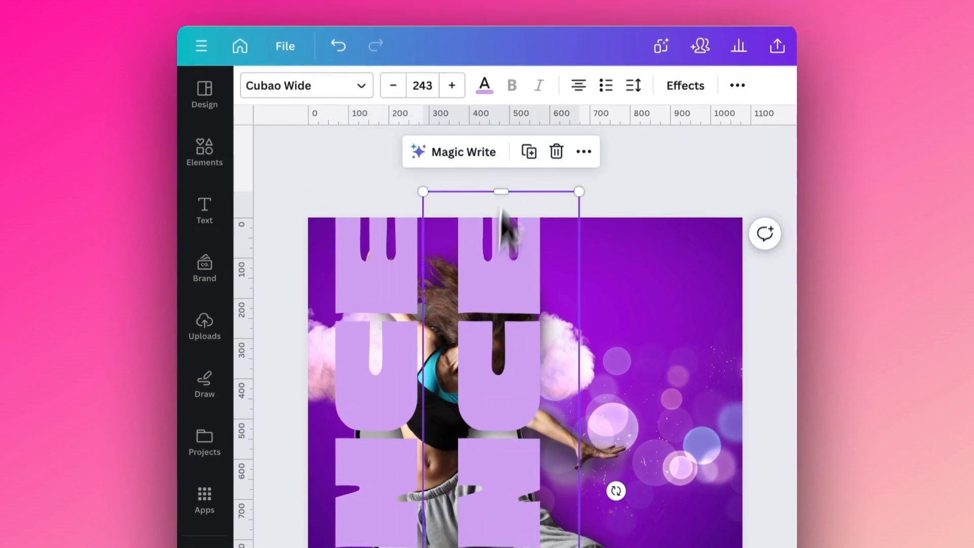
left_click(484, 97)
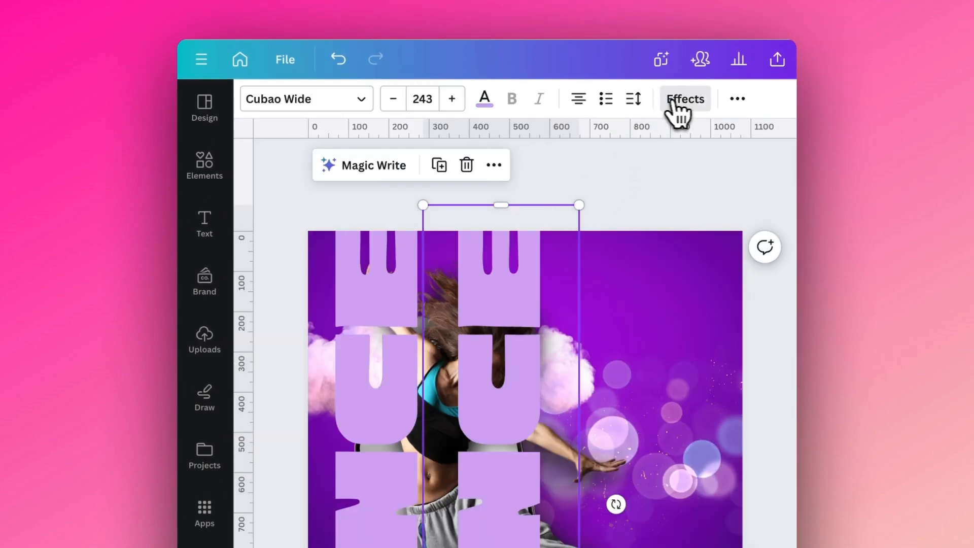
left_click(683, 100)
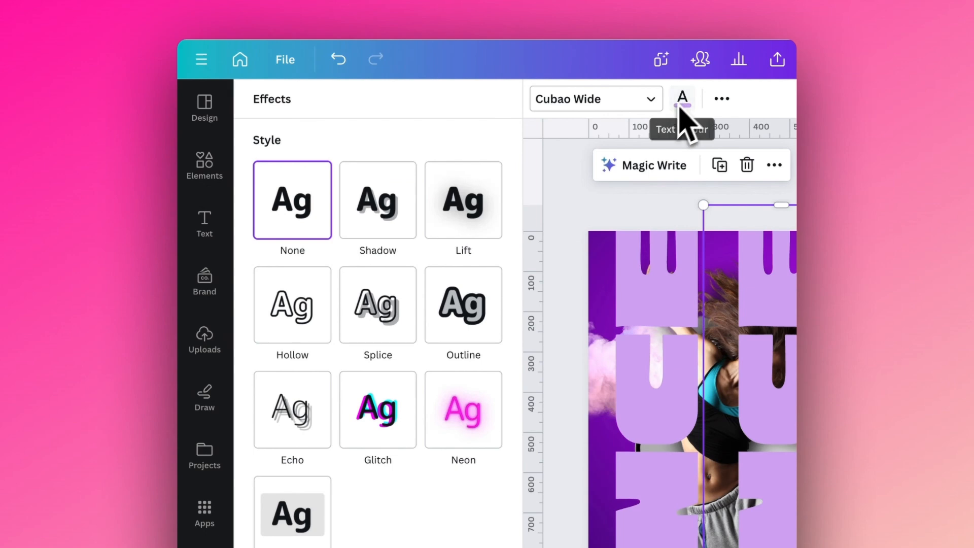
left_click(325, 299)
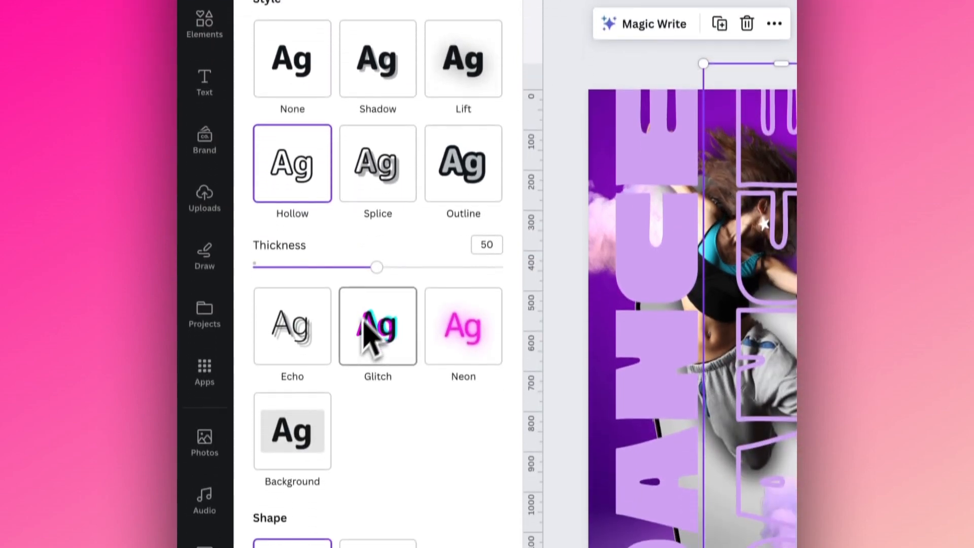
left_click(374, 408)
left_click_drag(375, 256, 290, 257)
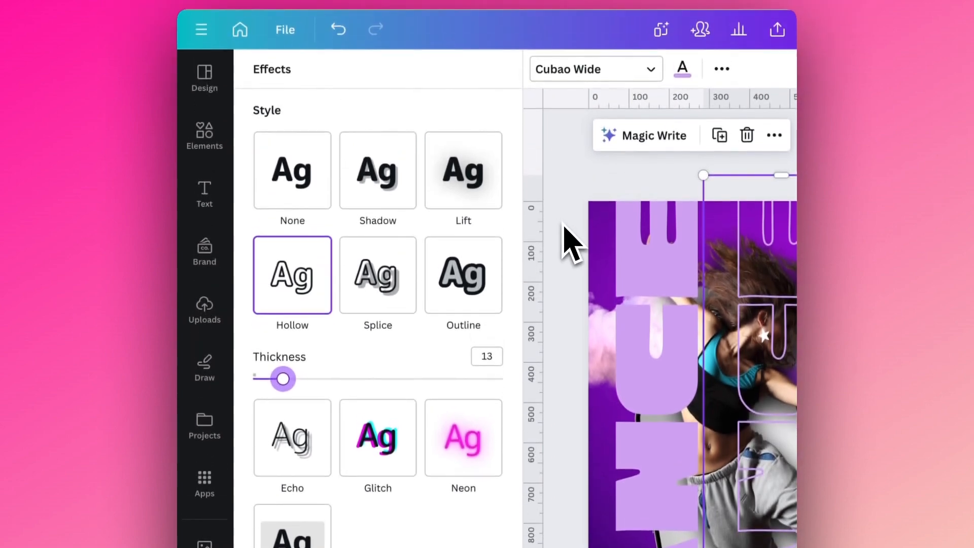
Recolour the hollow DANCE copy pale pink and lay it exactly over the solid light purple text
left_click(683, 73)
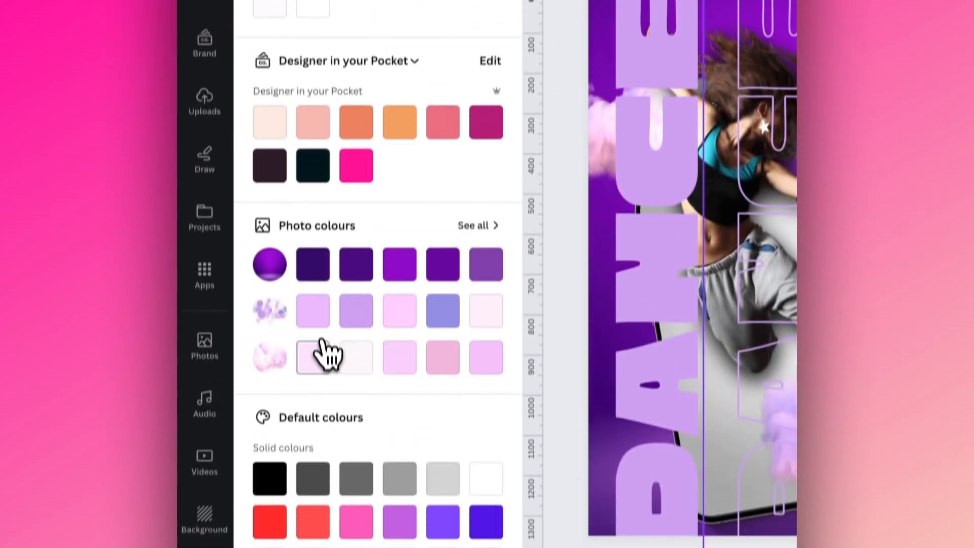
left_click(322, 347)
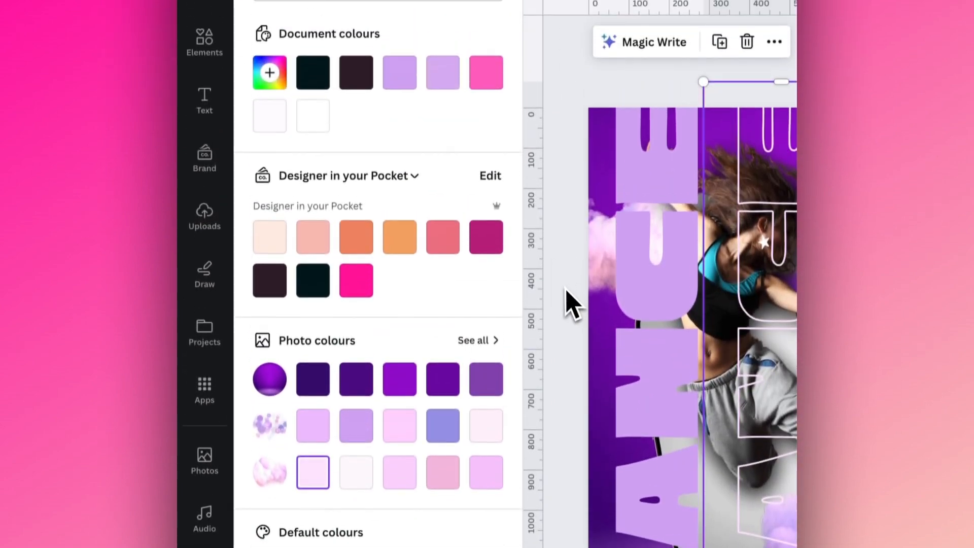
left_click(564, 173)
left_click_drag(528, 269, 405, 255)
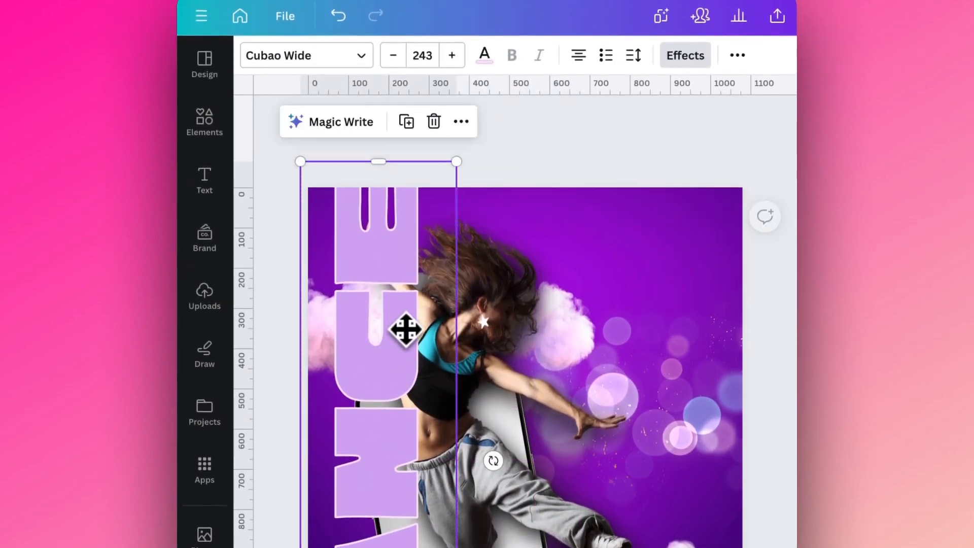
left_click(531, 171)
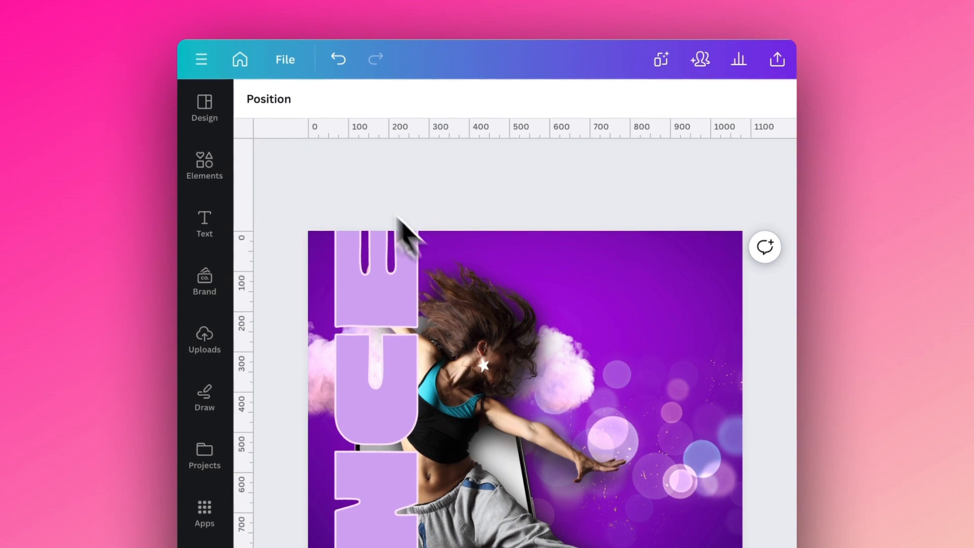
Move the solid DANCE text layer down the layer order, below the dancer, her shadow and the phone
left_click(274, 102)
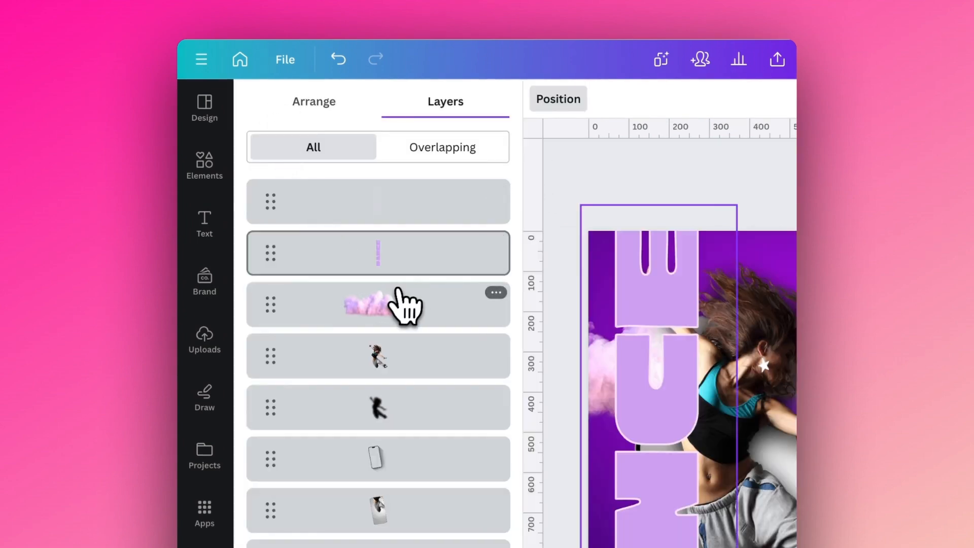
left_click_drag(414, 269, 414, 547)
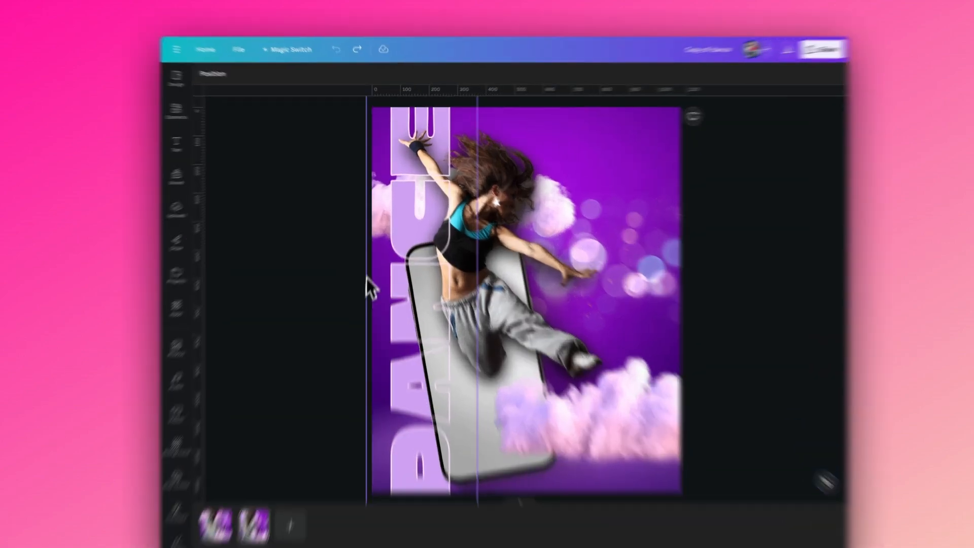
Reduce the Hollow effect thickness of the outlined DANCE text to 5
left_click(377, 257)
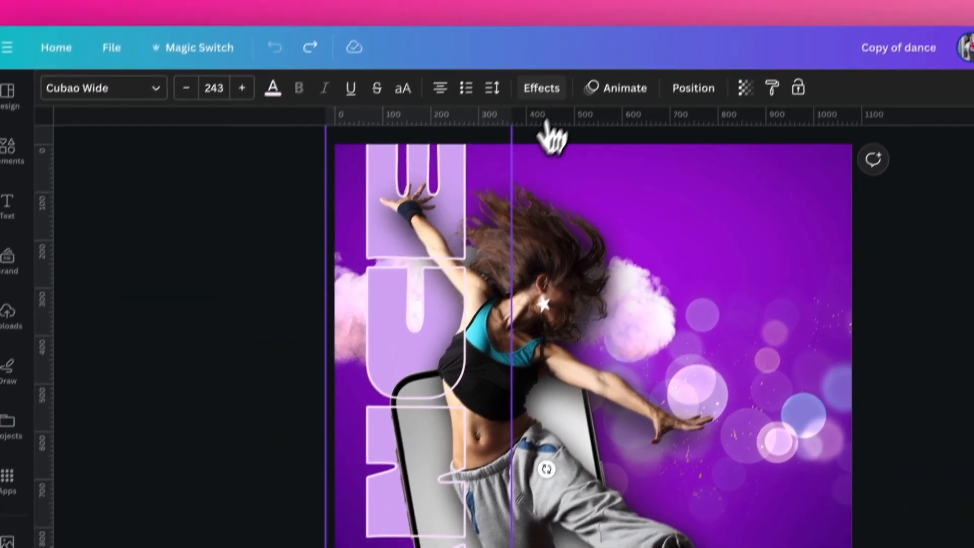
left_click(541, 88)
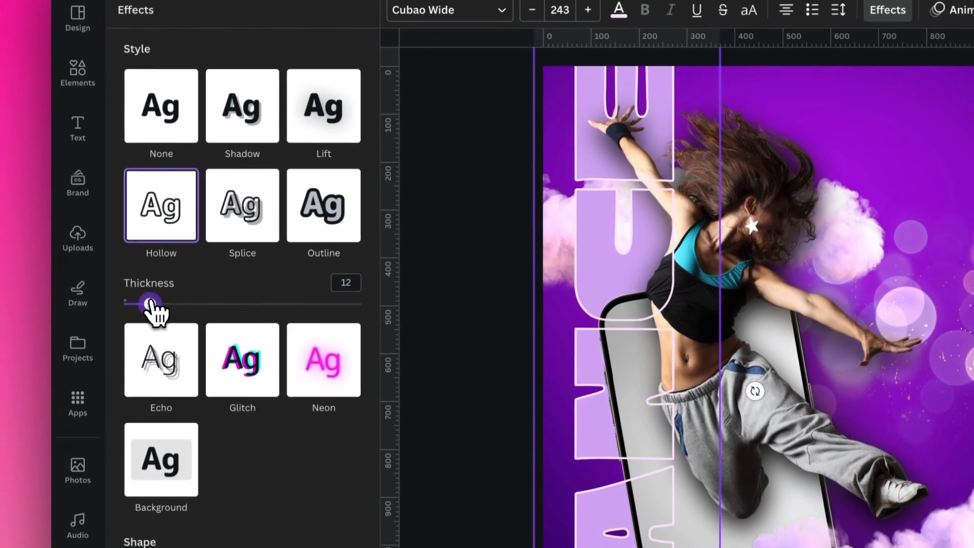
left_click_drag(150, 305, 144, 305)
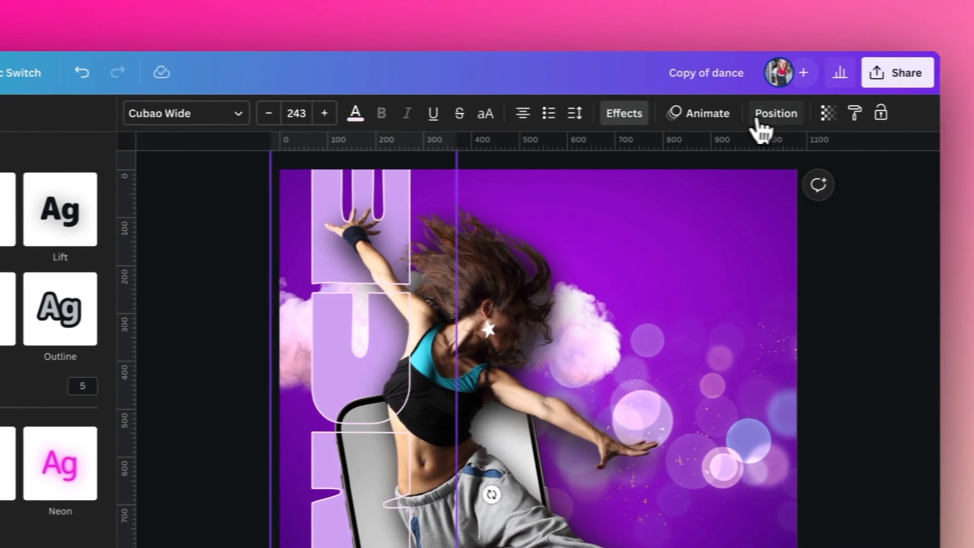
Move the hollow DANCE text layer directly below the dancer layer so her body overlaps the outline
left_click(761, 117)
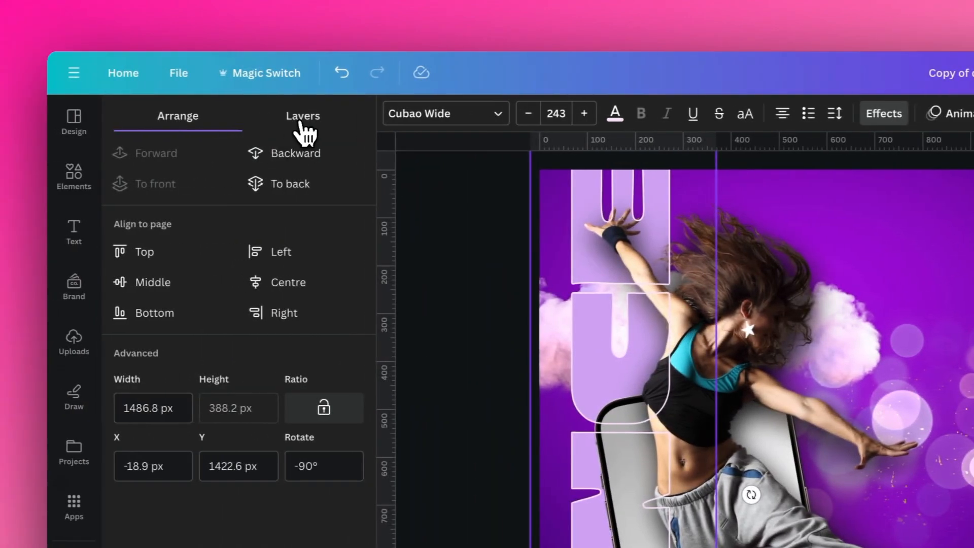
left_click(32, 116)
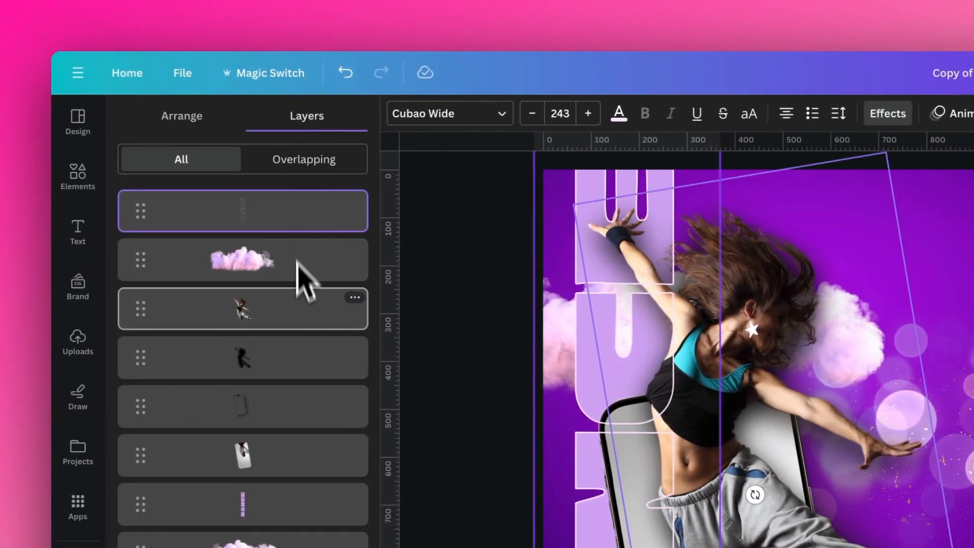
left_click_drag(280, 233, 276, 330)
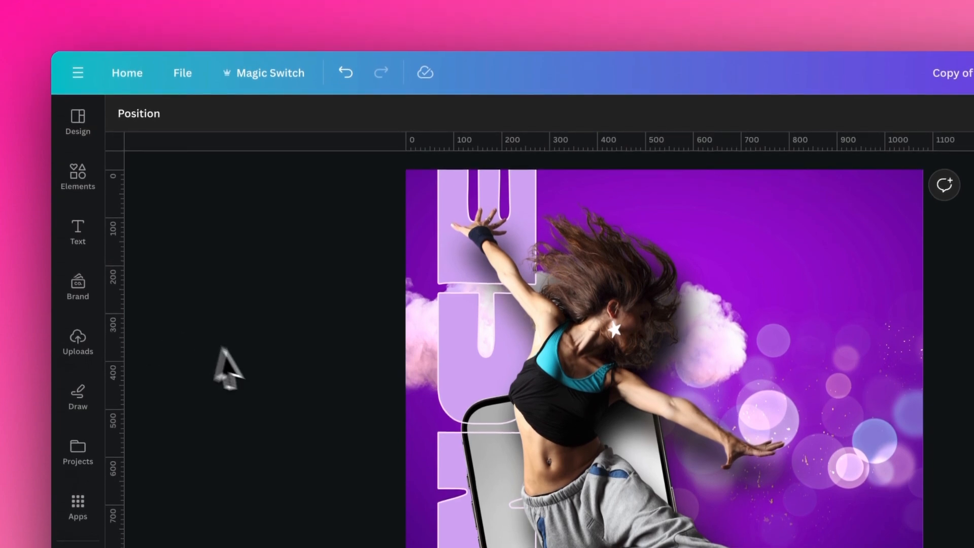
Search the elements for "realistic pink cloud" and list all matching photos
left_click(81, 195)
left_click(158, 122)
type("realistic pink cloud")
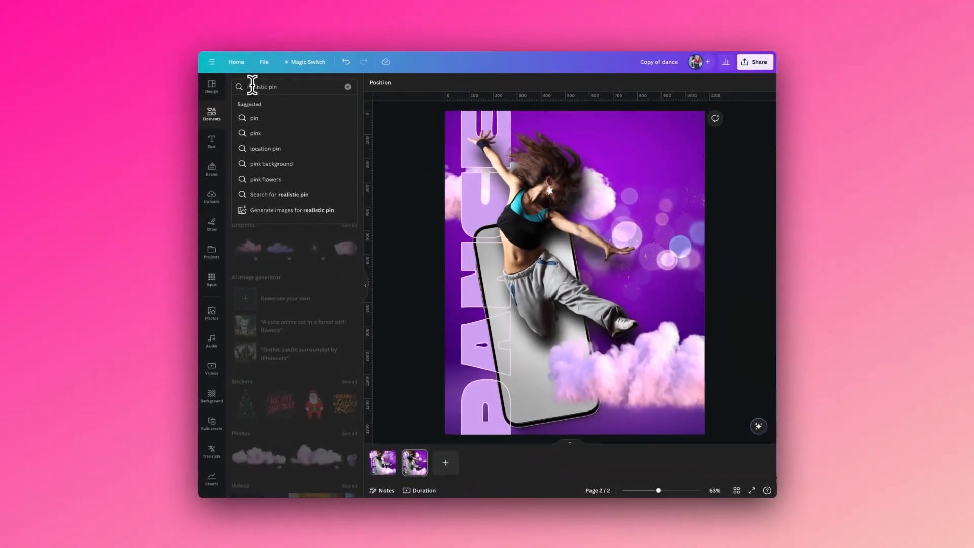
key("Return")
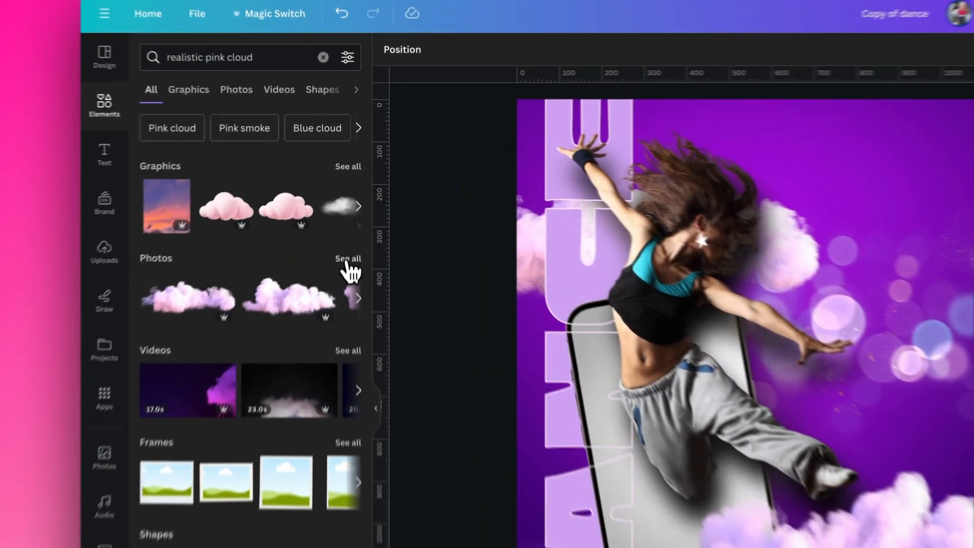
left_click(349, 200)
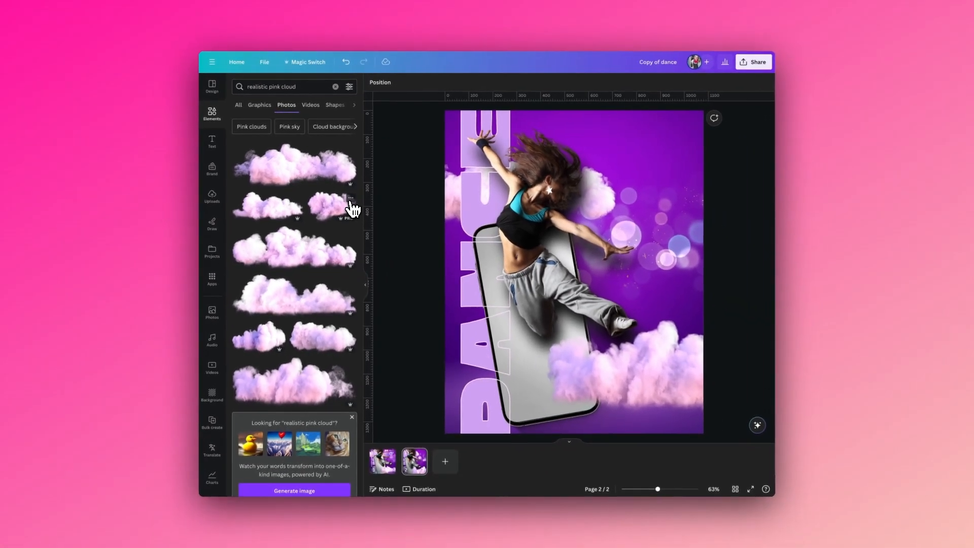
Add the puffy pink-purple cloud photo with the wispy edge and place it partly off the page's upper right corner
scroll(294, 254, "down", 5)
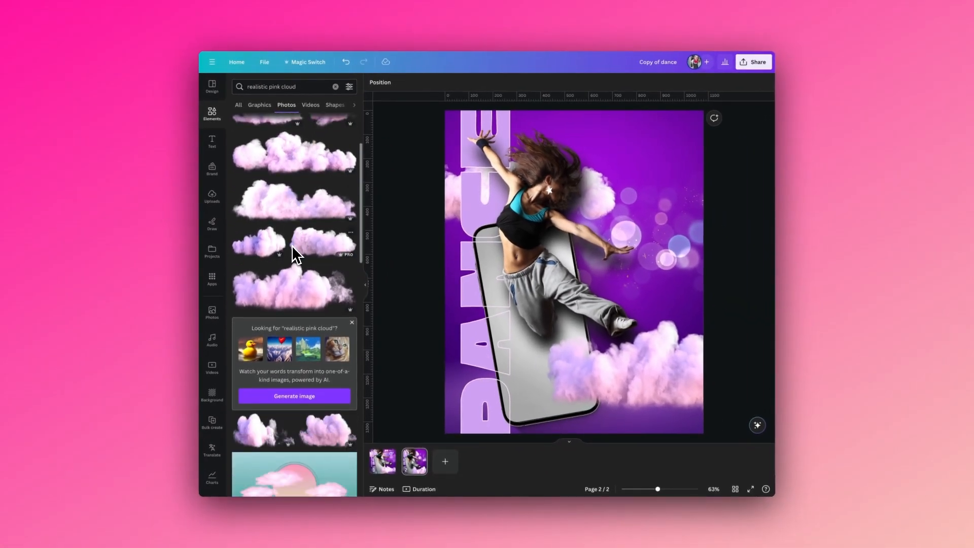
scroll(293, 253, "down", 2)
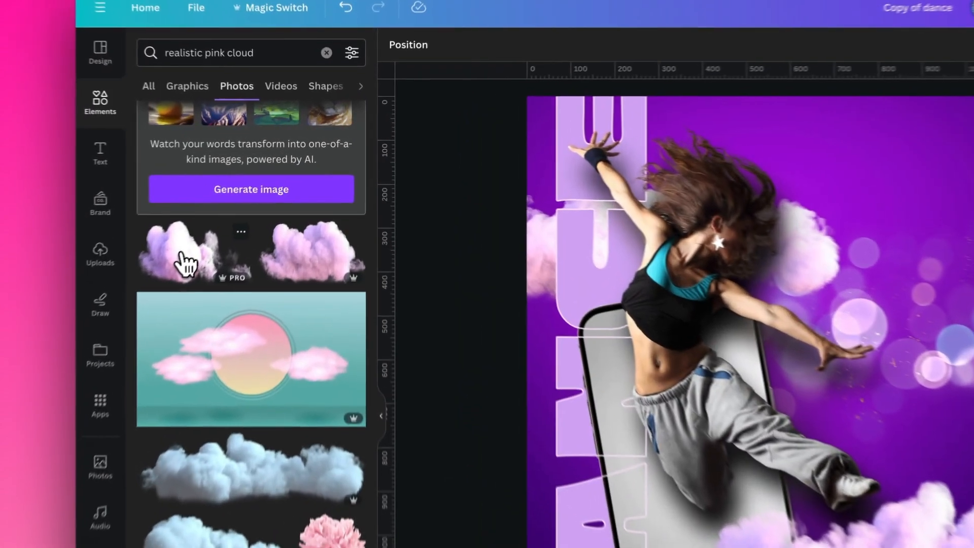
left_click(254, 206)
left_click_drag(517, 275, 640, 195)
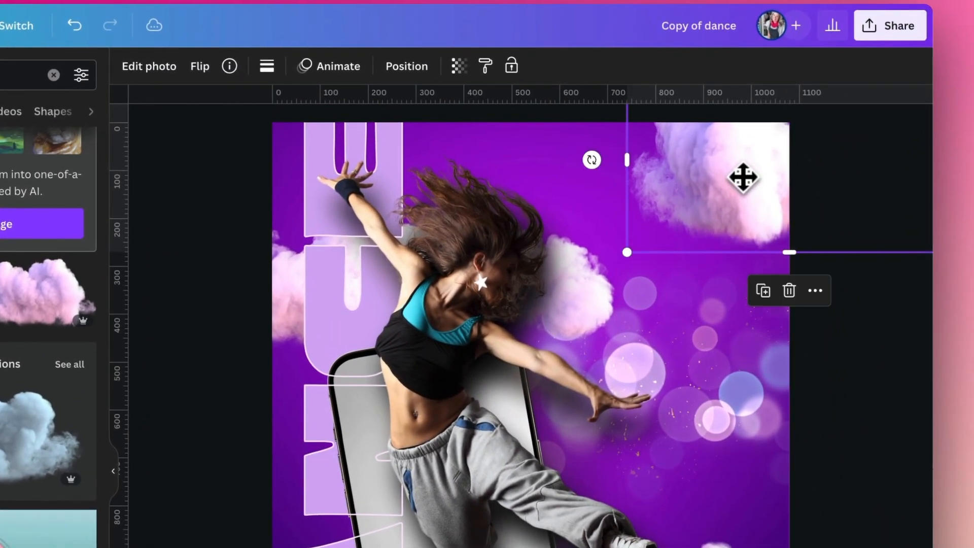
left_click_drag(718, 183, 723, 180)
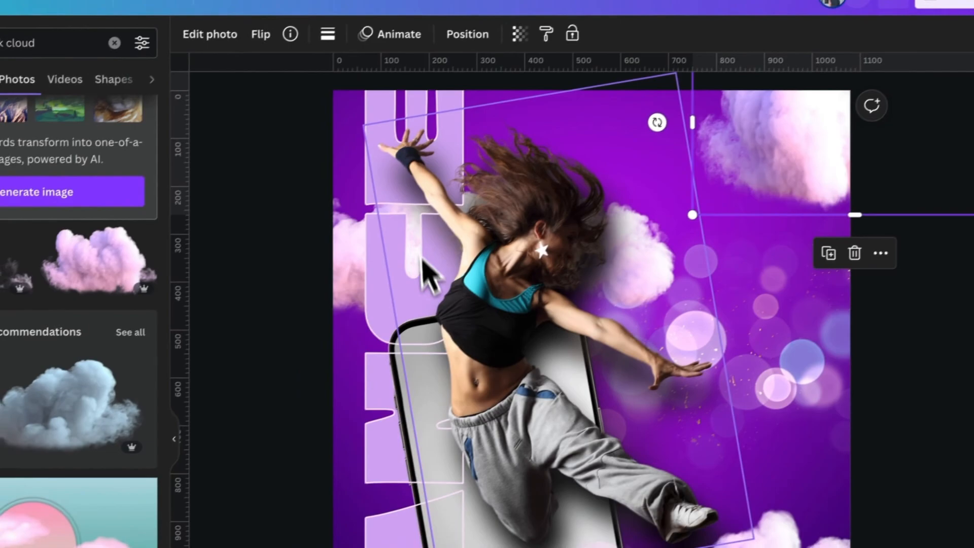
Check the existing bokeh overlay's details, then search the elements for "bokey light overlay" and list all matching graphics
left_click(702, 285)
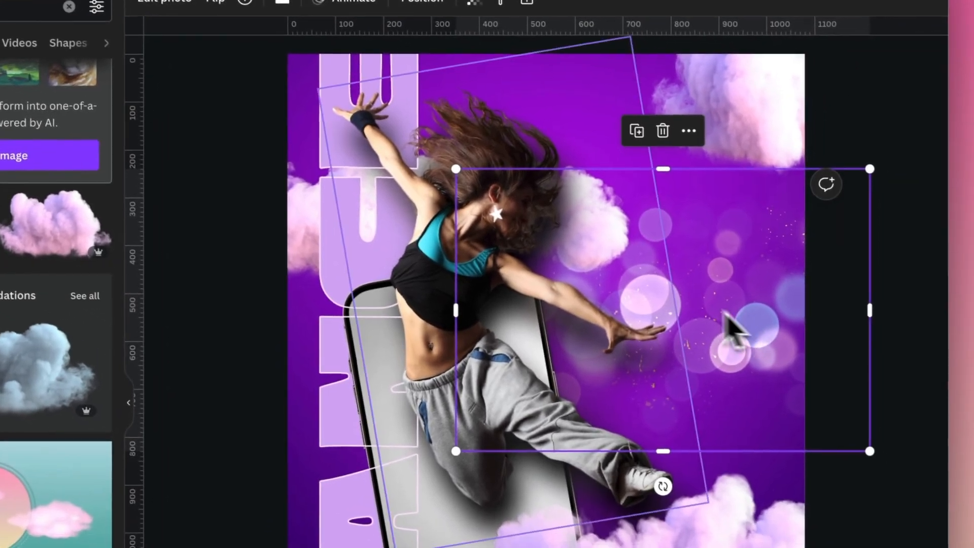
left_click(229, 66)
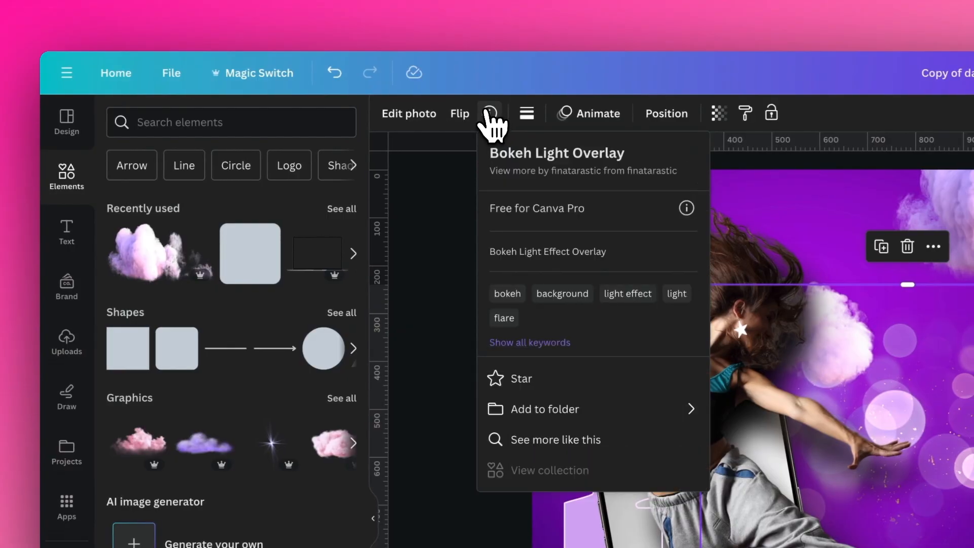
left_click(187, 122)
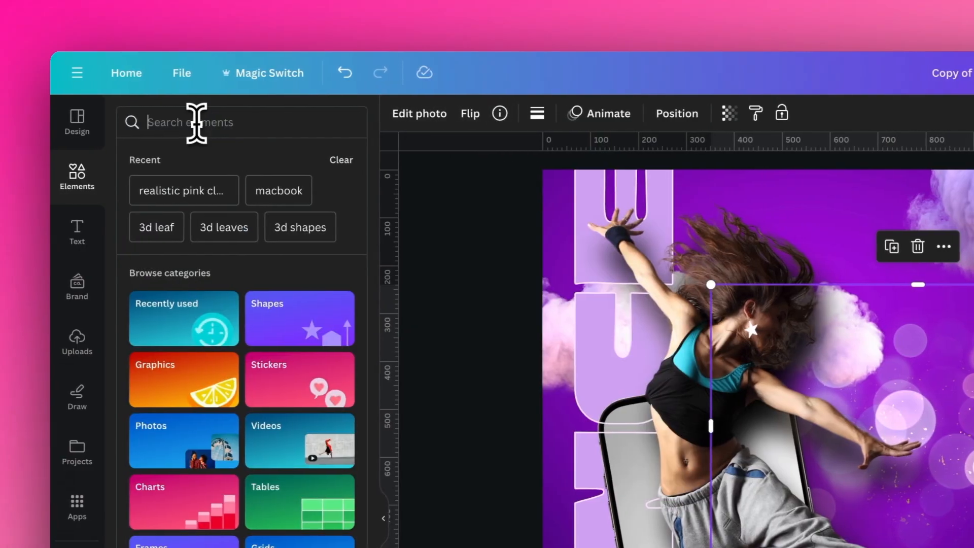
type("bokey li")
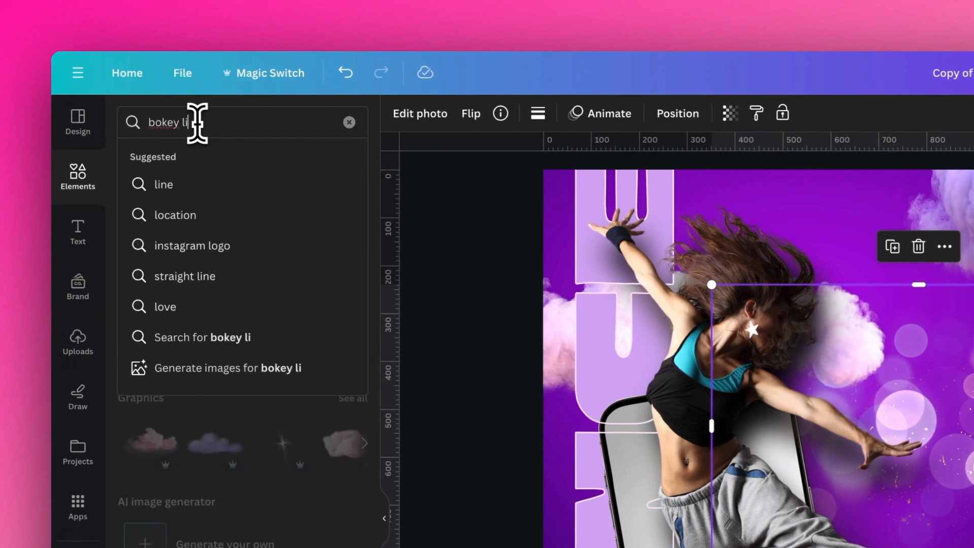
type("ght overlay")
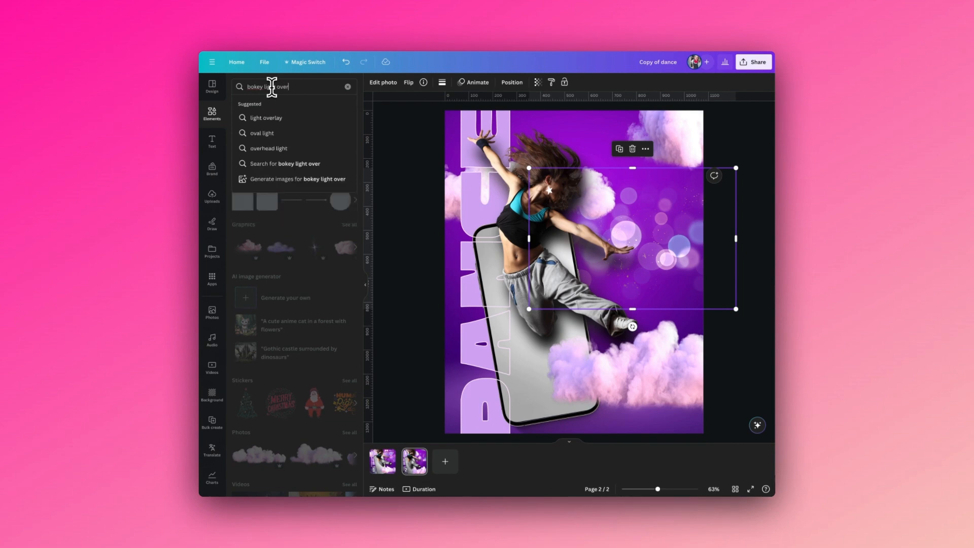
key("Return")
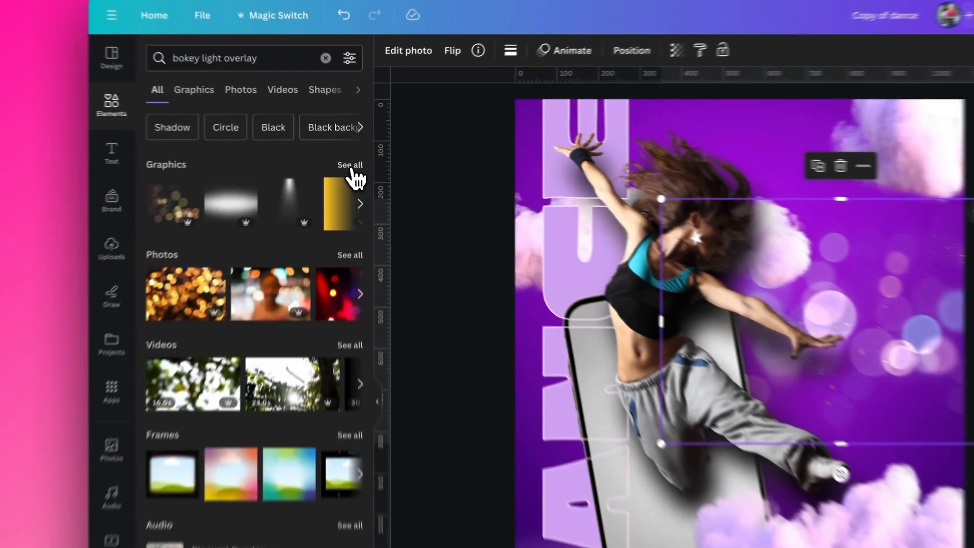
left_click(351, 149)
Add the blue-purple bokeh light graphic from the results and place it over the lower left of the page
scroll(279, 305, "down", 10)
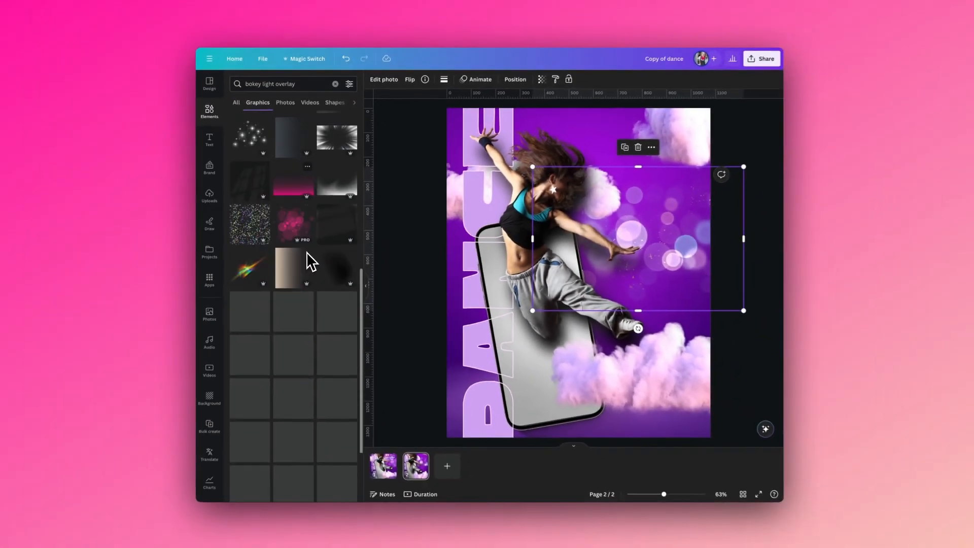
scroll(310, 262, "down", 3)
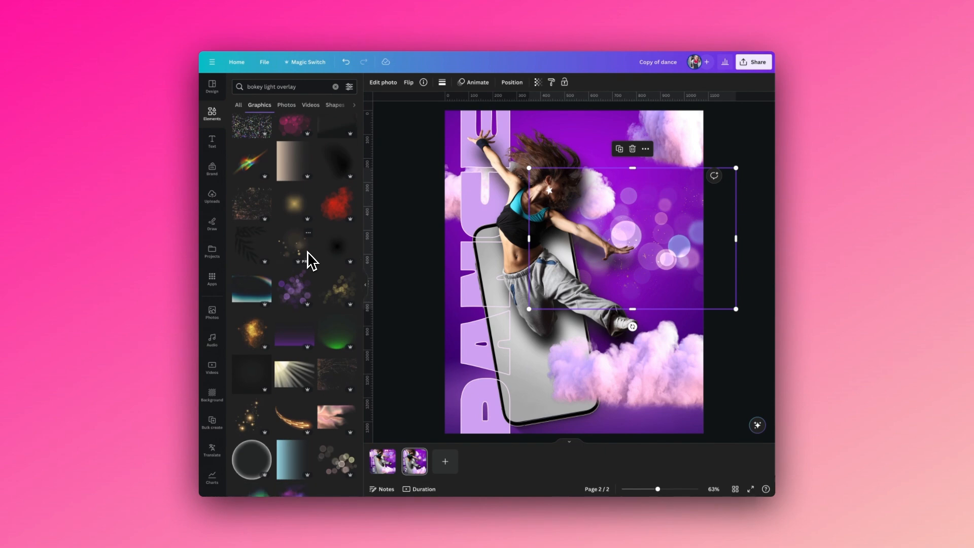
scroll(308, 252, "down", 5)
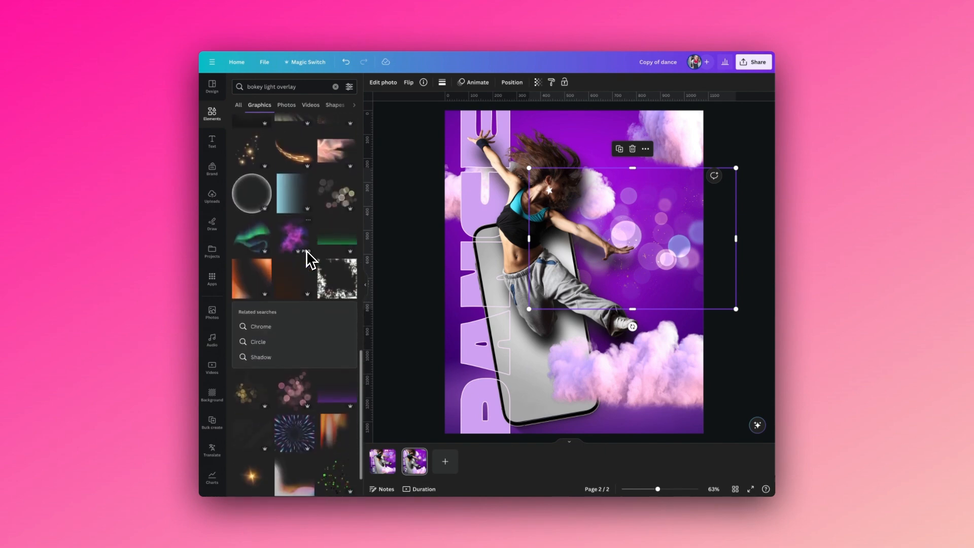
scroll(307, 252, "down", 5)
scroll(310, 258, "down", 5)
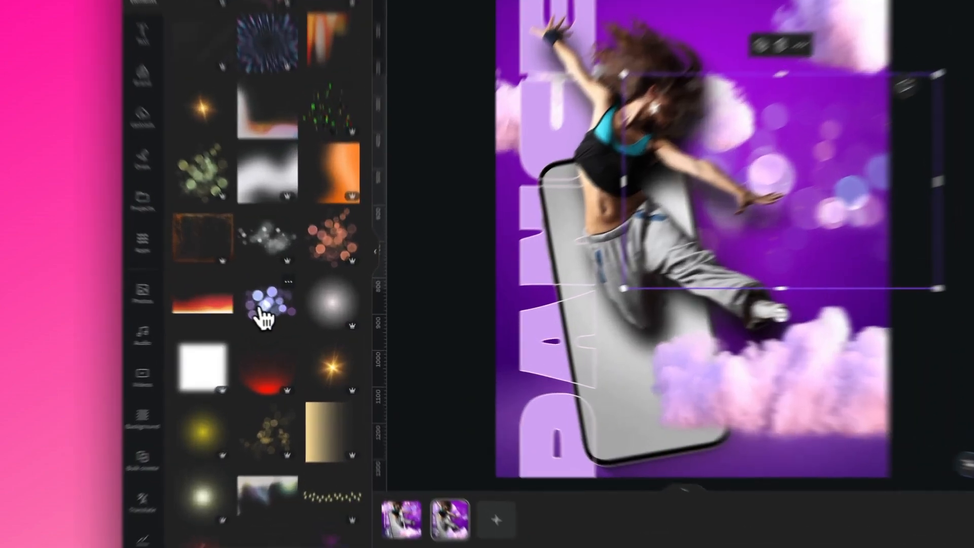
left_click(263, 307)
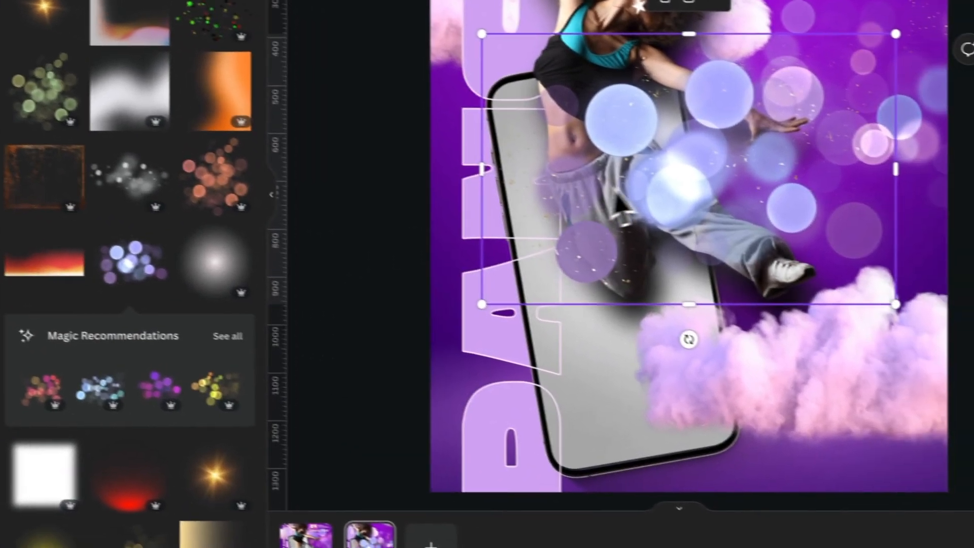
left_click_drag(659, 184, 500, 320)
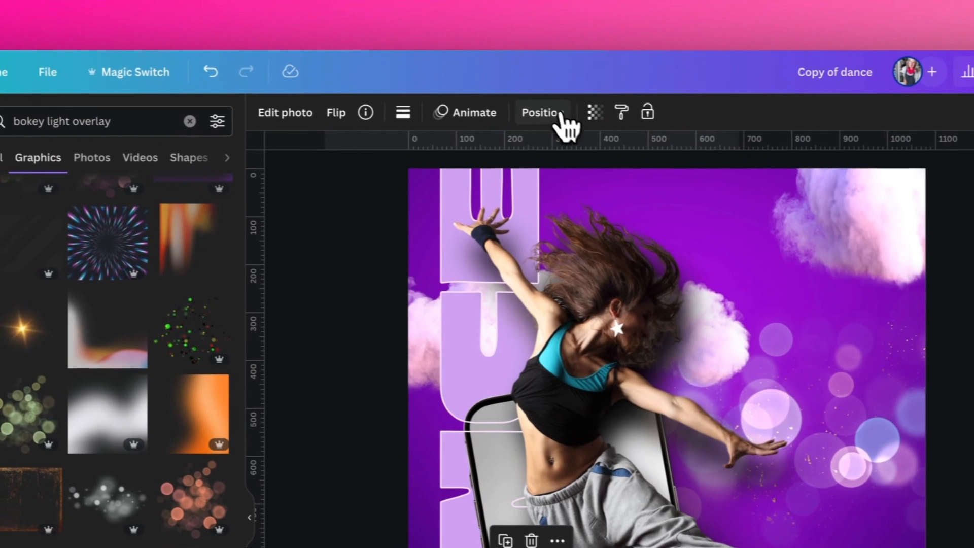
Move the new blue-purple bokeh layer down the layer order, below the dancer and the hollow DANCE text
left_click(561, 113)
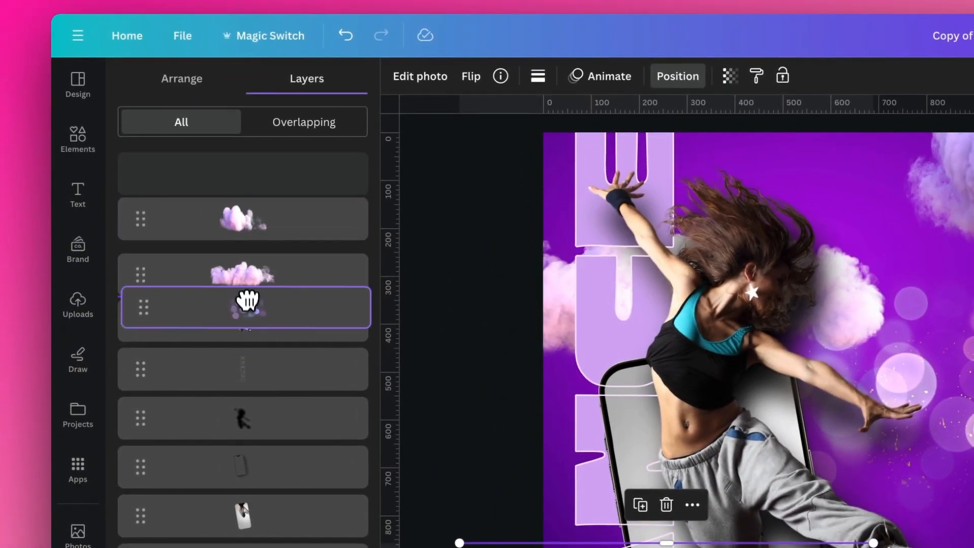
left_click_drag(247, 301, 251, 383)
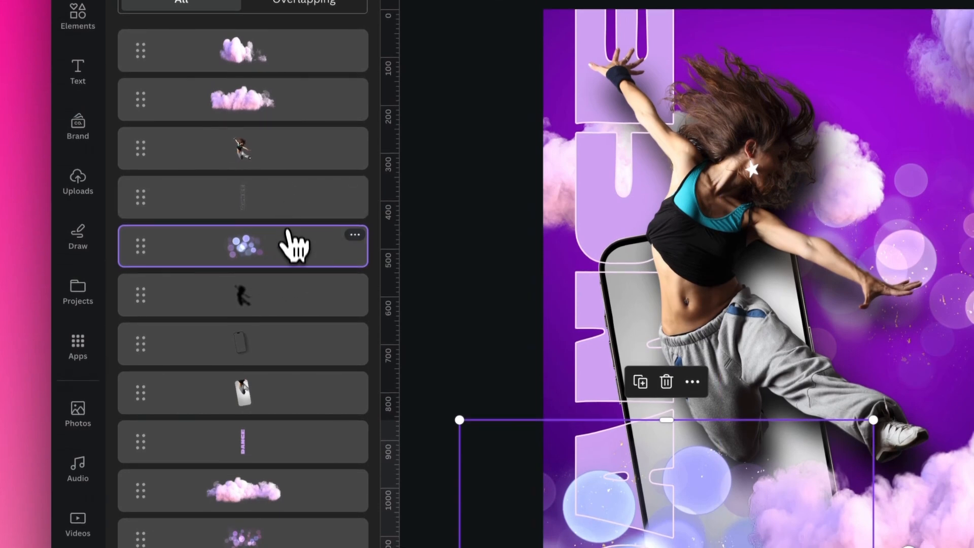
left_click_drag(308, 323, 296, 346)
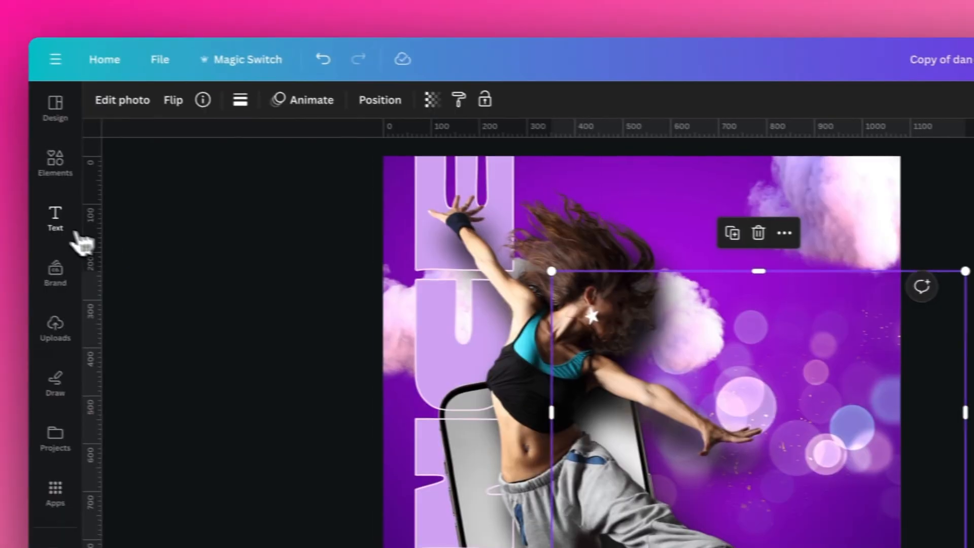
Add a heading in the Cubao Wide font that reads "24"
left_click(78, 71)
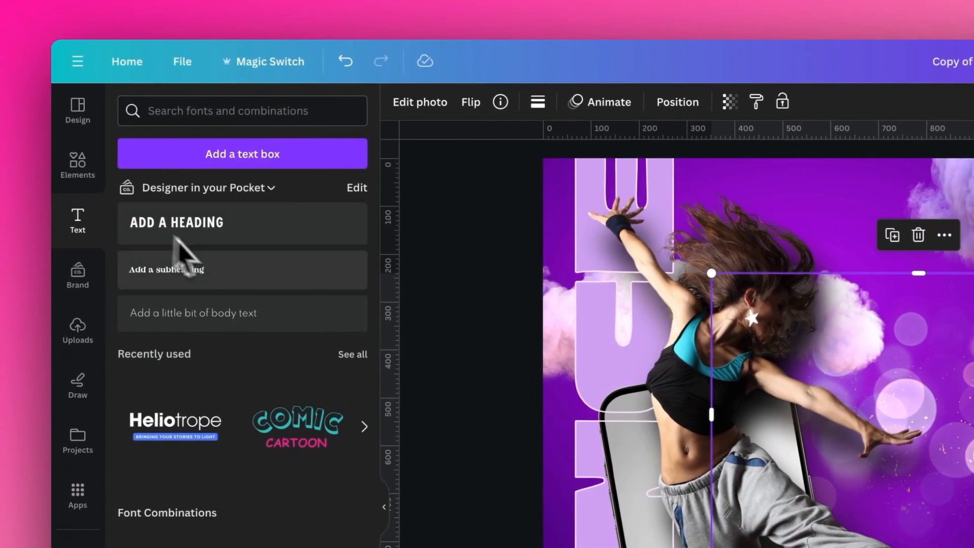
left_click(218, 239)
left_click(385, 506)
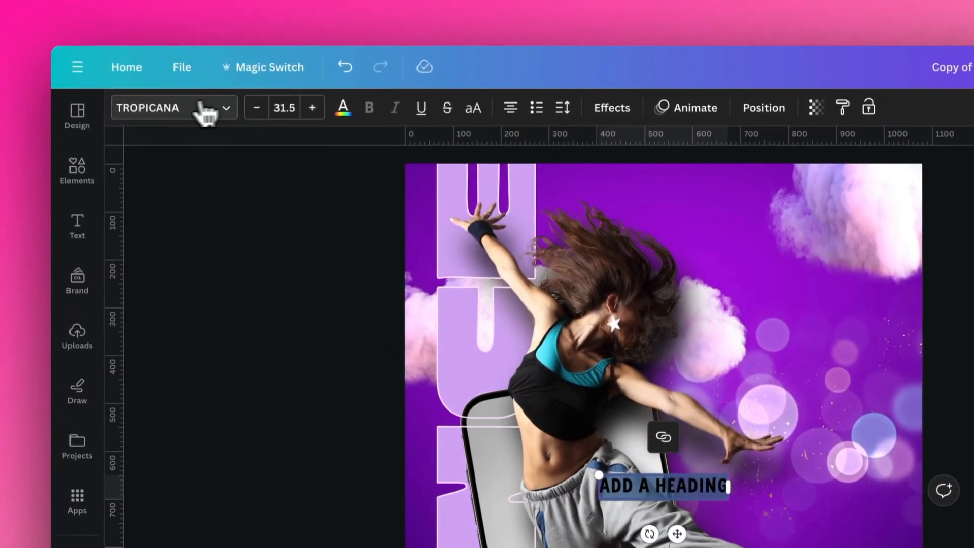
left_click(198, 52)
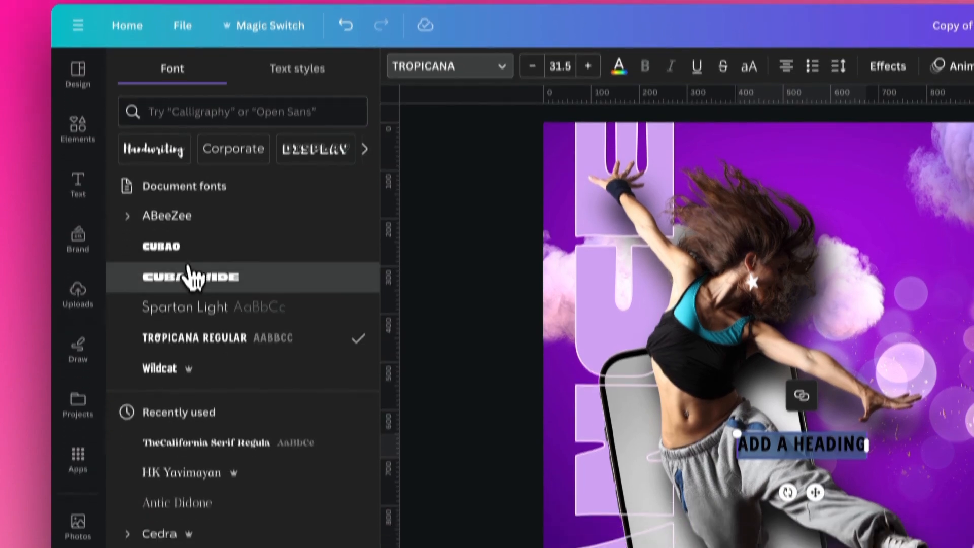
left_click(191, 324)
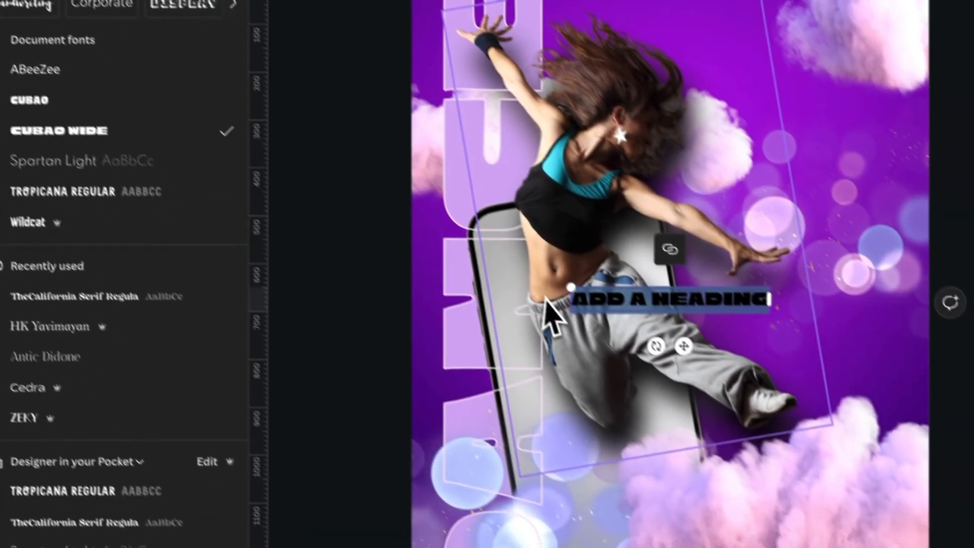
type("24")
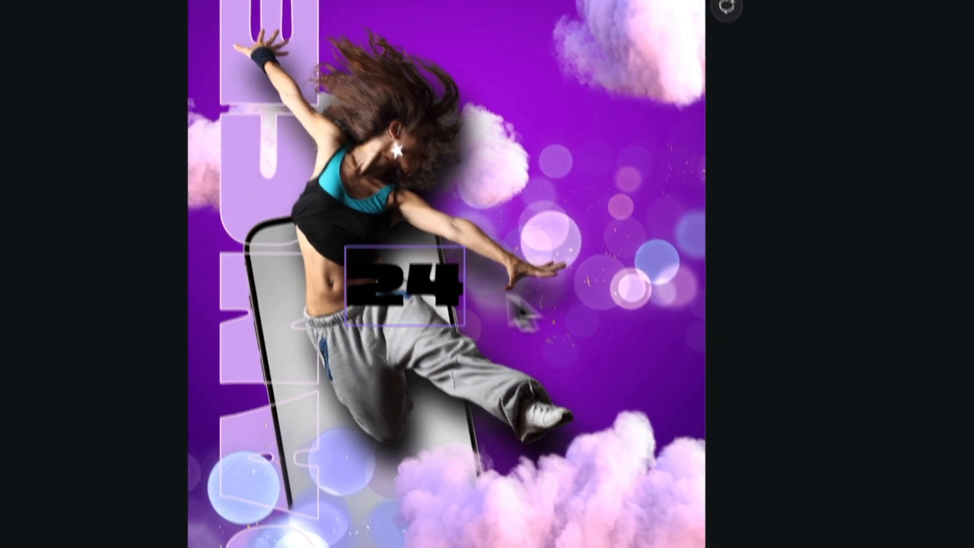
Move the 24 text to the open area right of the dancer's head and set it in Cubao at size 82.9
left_click_drag(443, 276, 601, 104)
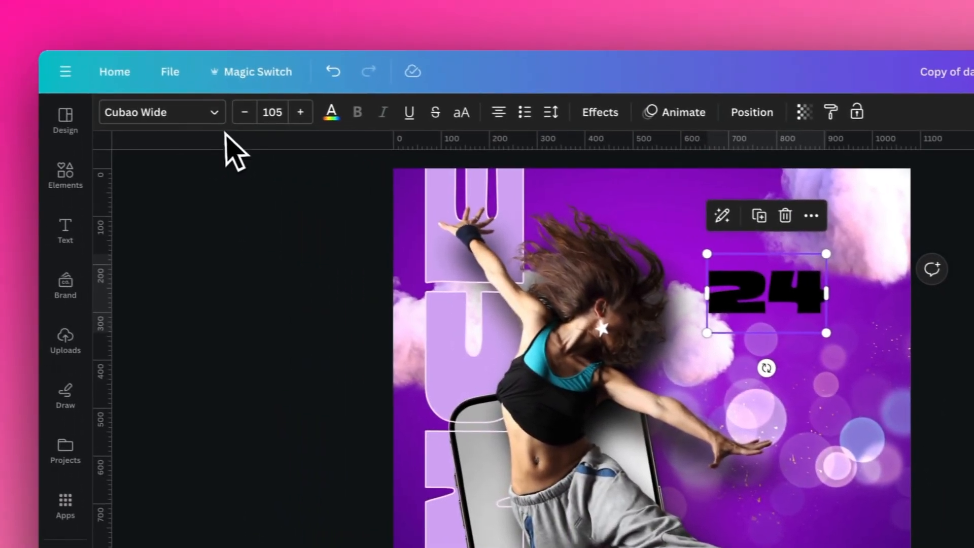
left_click(20, 10)
left_click(227, 294)
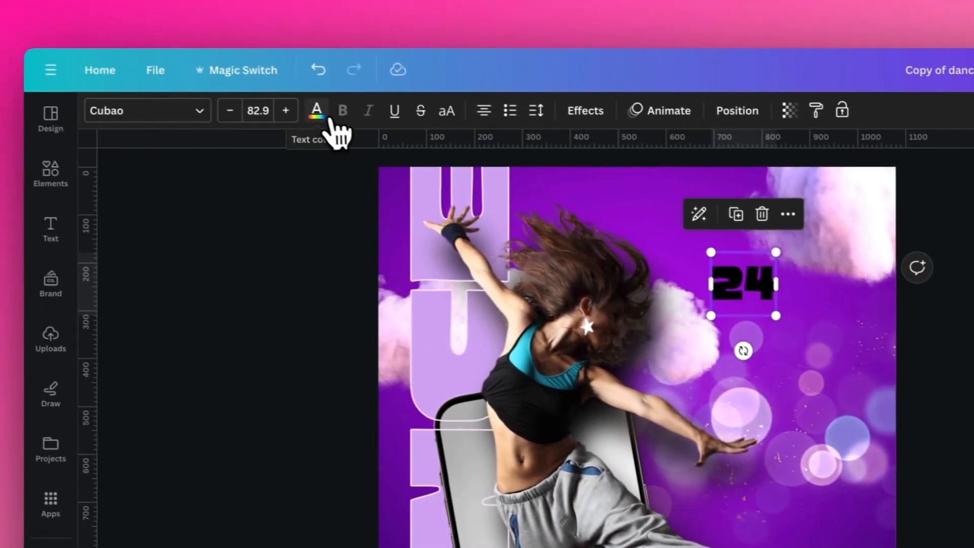
Recolour the 24 text with the pale pink document colour
left_click(175, 72)
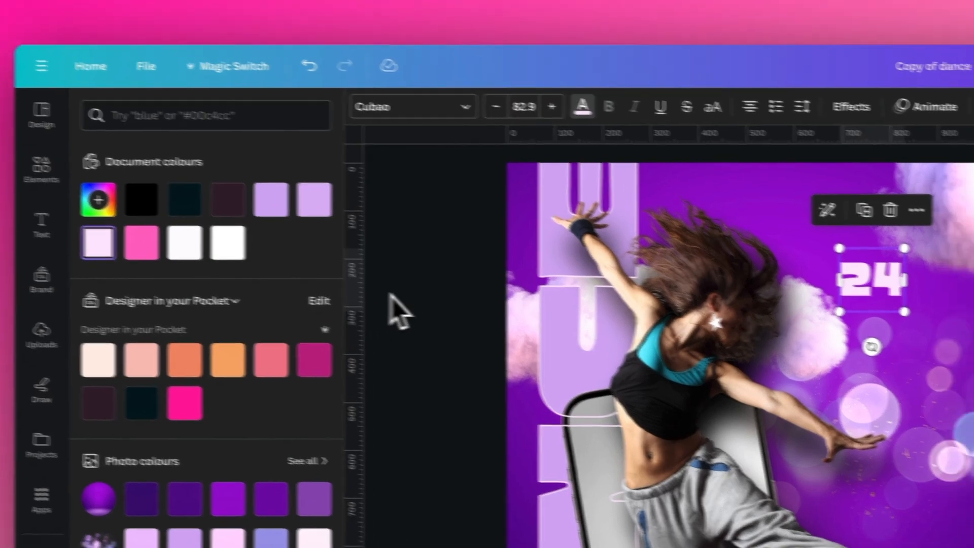
left_click(431, 302)
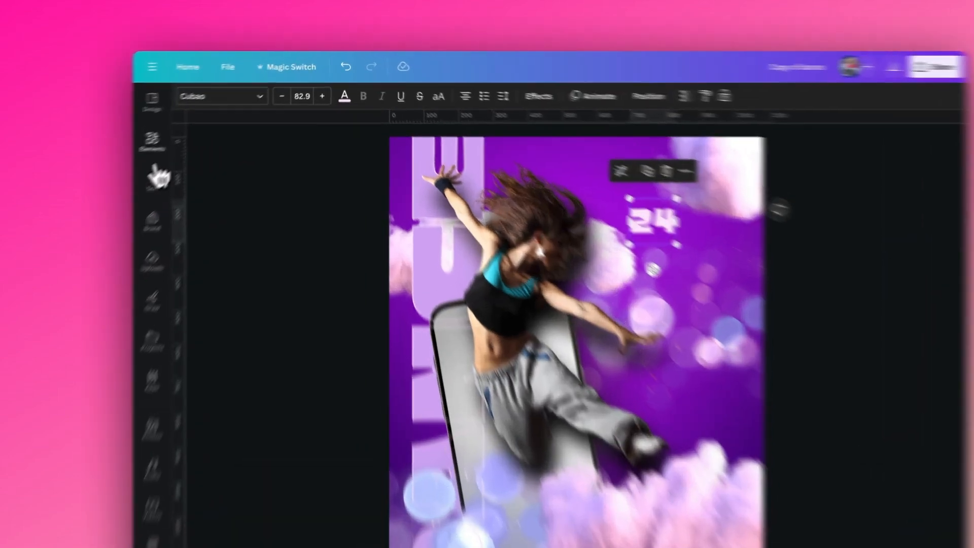
Add a square shape to the page and fill it with the bright pink brand colour
left_click(212, 113)
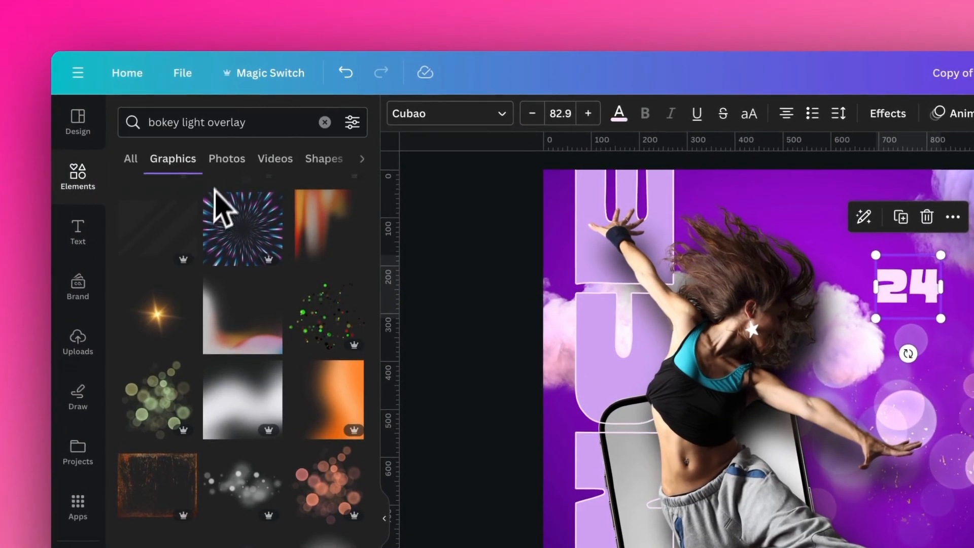
left_click(323, 123)
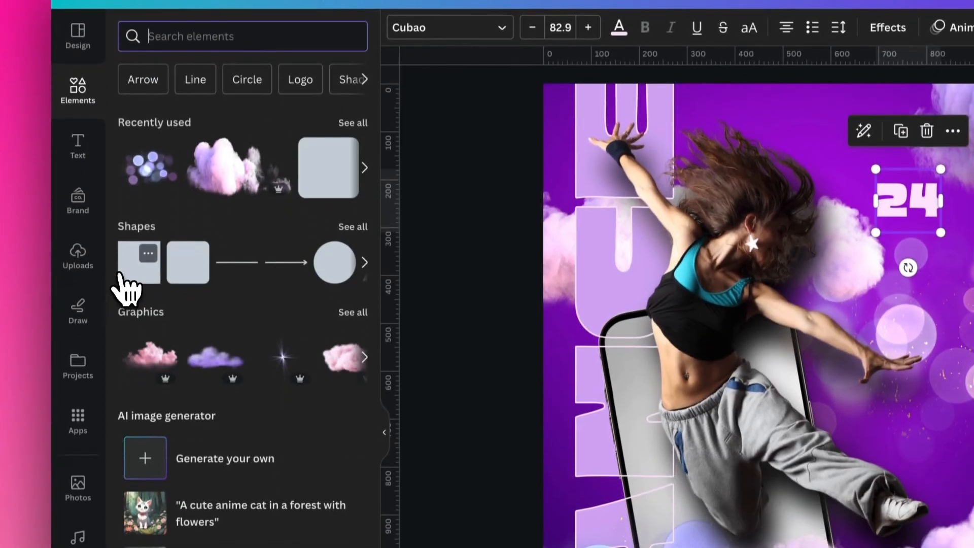
left_click(126, 269)
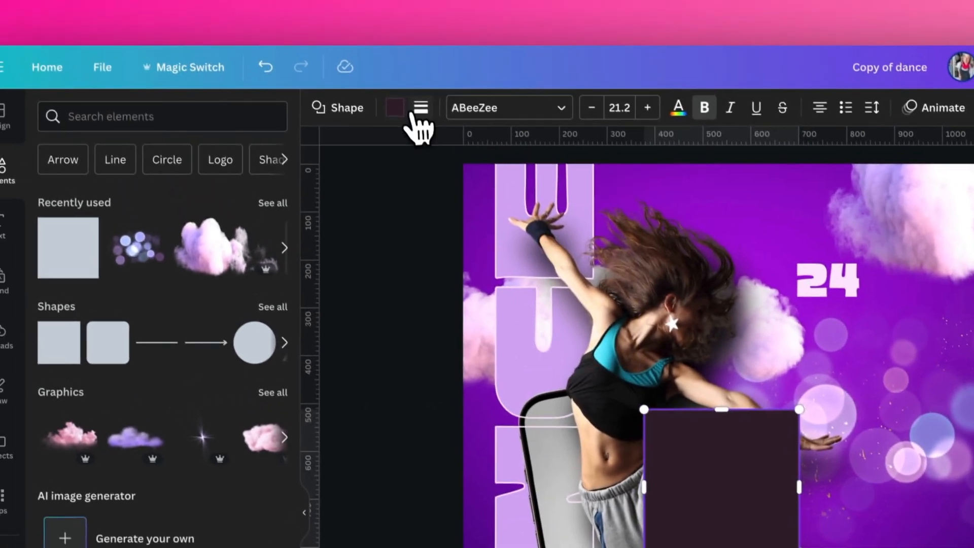
left_click(482, 24)
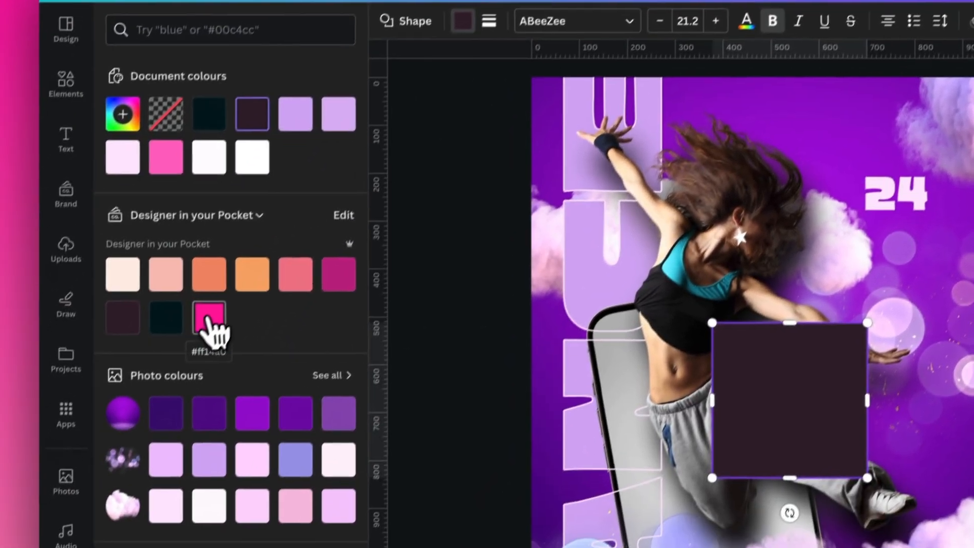
left_click(143, 409)
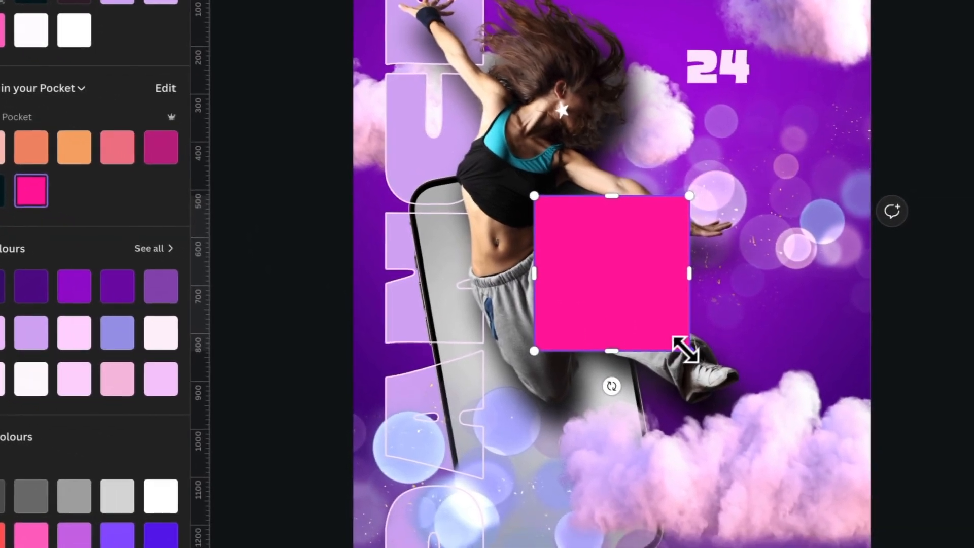
Shrink the pink square into a small rectangle and place it behind the 24 text as a background
left_click_drag(723, 360, 695, 320)
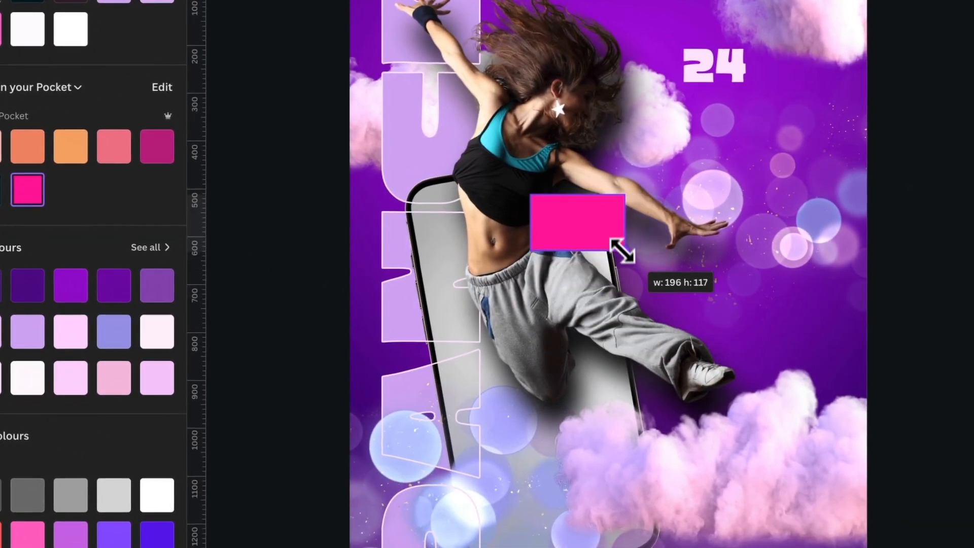
double_click(564, 231)
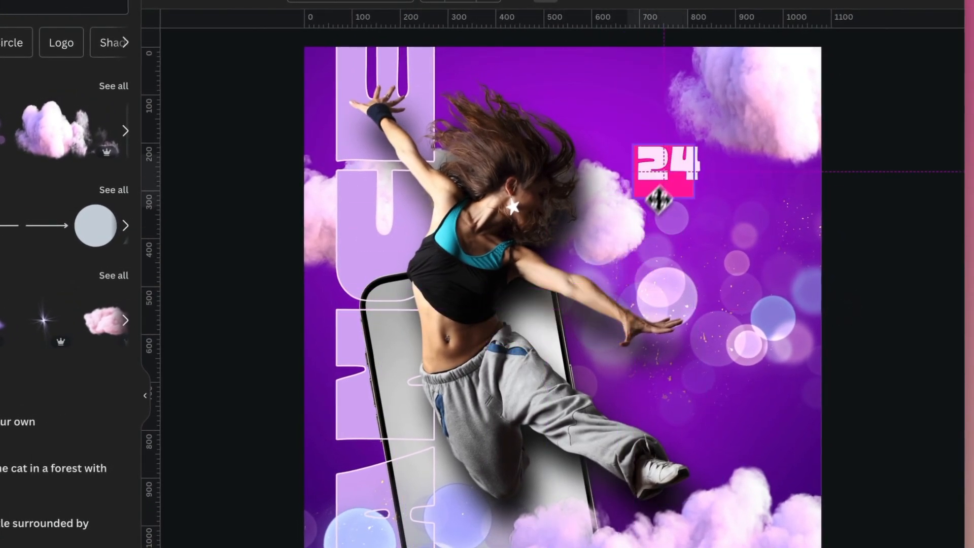
left_click_drag(659, 200, 659, 176)
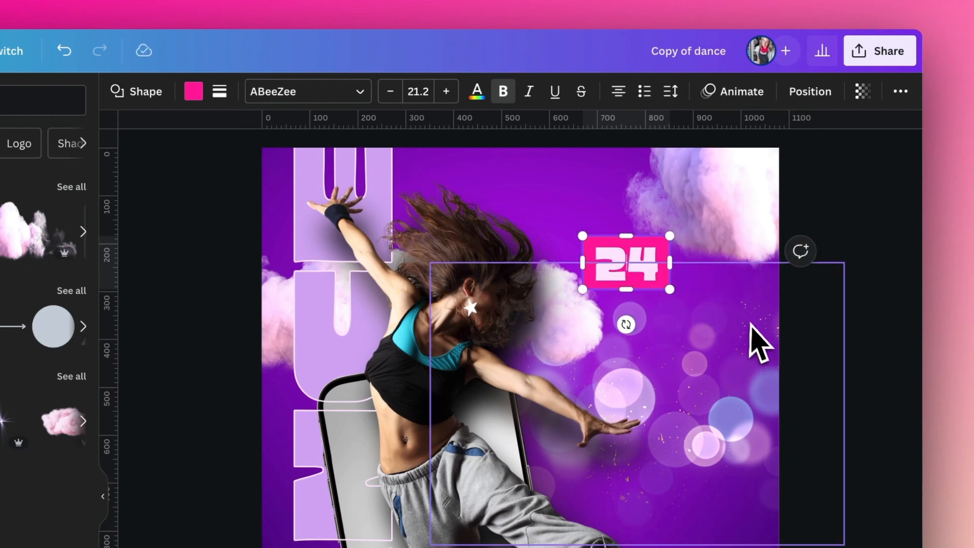
Apply the Lift effect to the 24 text with an intensity of 54
left_click(629, 279)
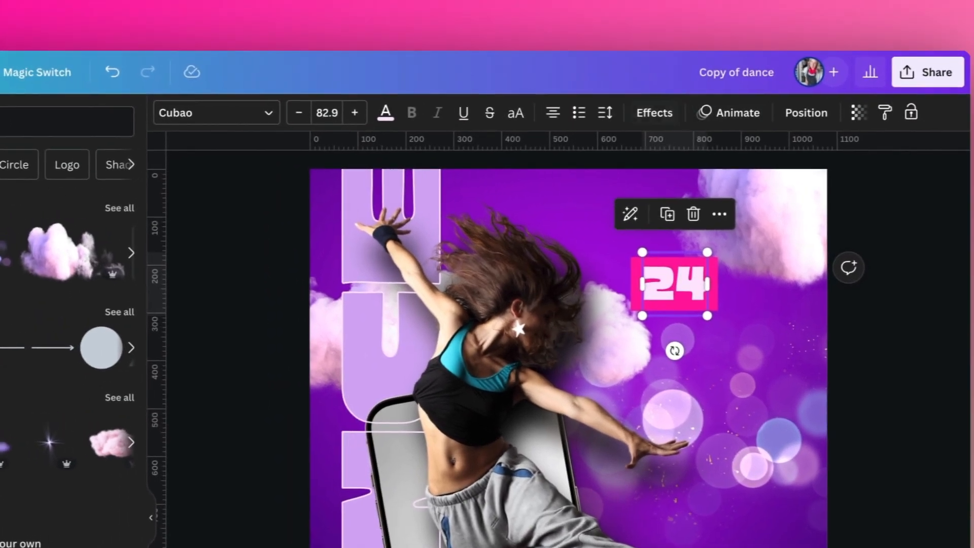
left_click(606, 91)
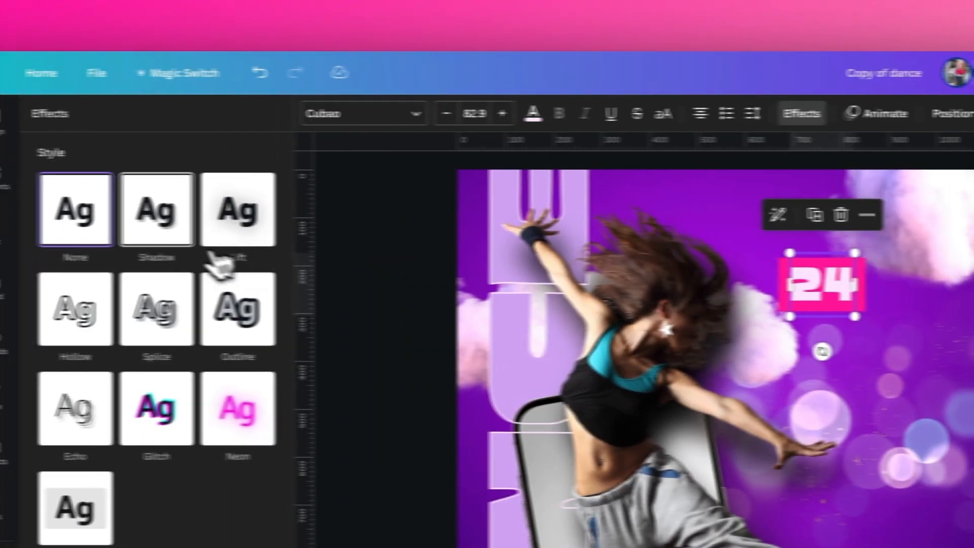
left_click(226, 232)
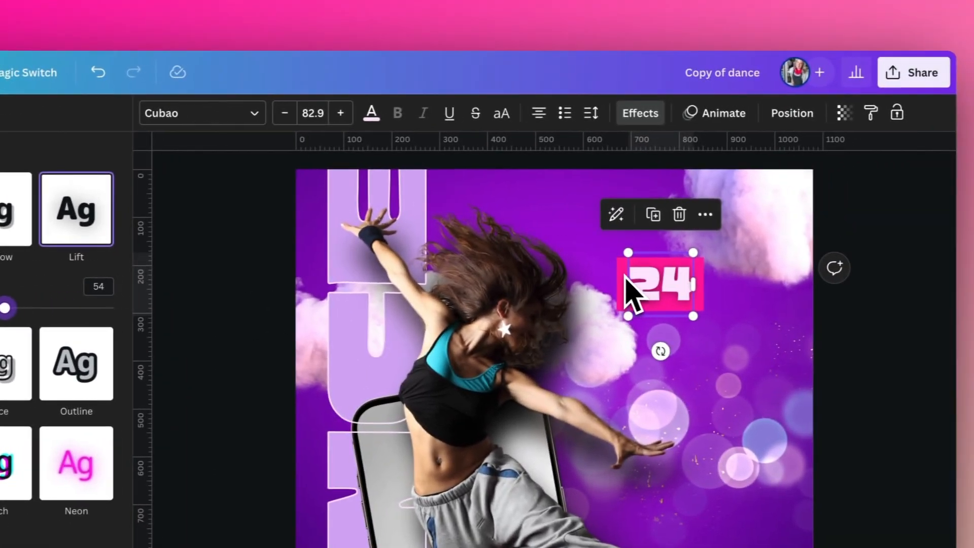
Group the 24 text with its pink rectangle and scale the group down to font size 67
left_click(949, 276)
left_click(691, 281)
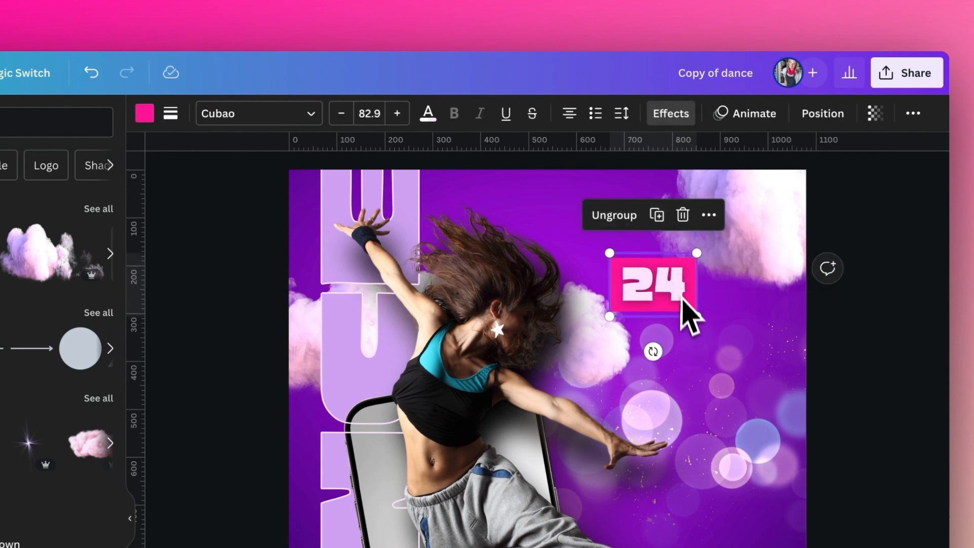
left_click_drag(697, 317, 682, 307)
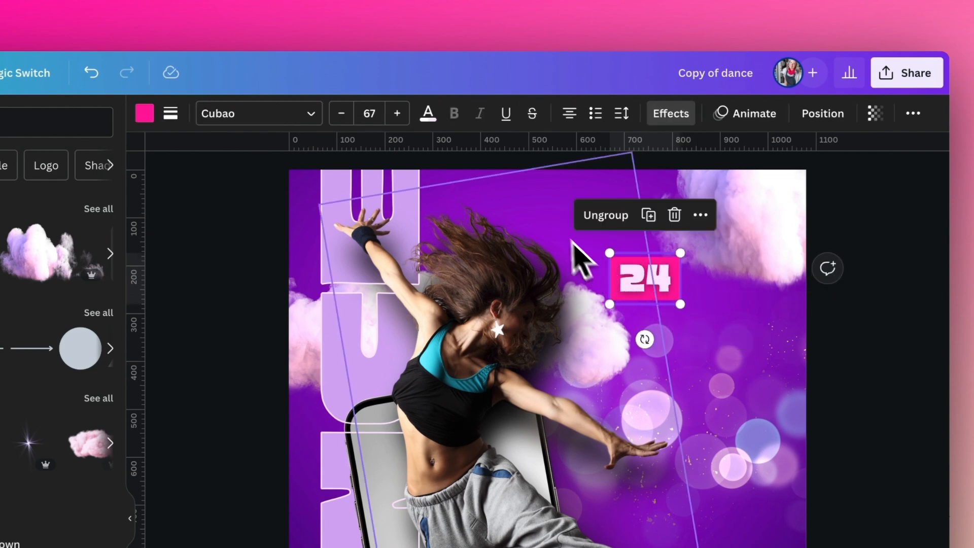
left_click(716, 252)
left_click(324, 270)
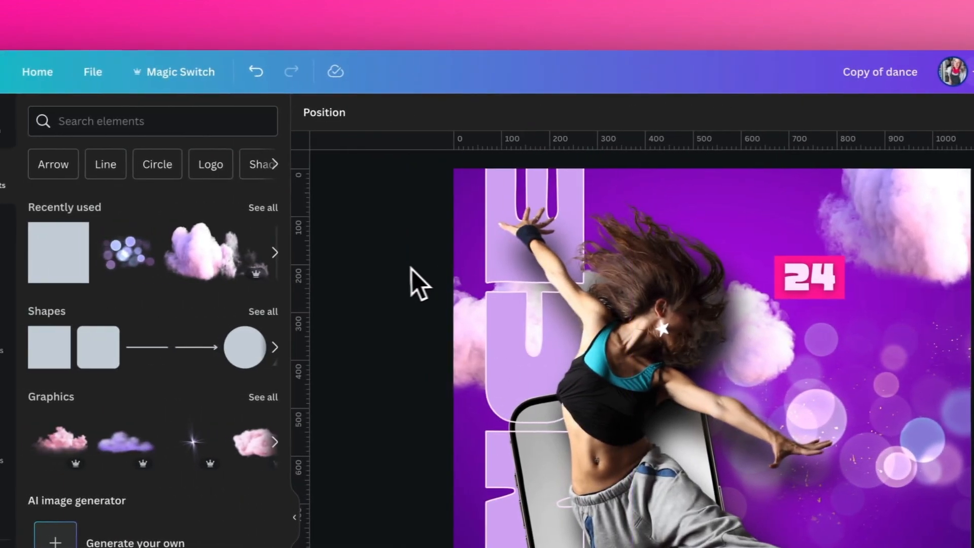
left_click(252, 269)
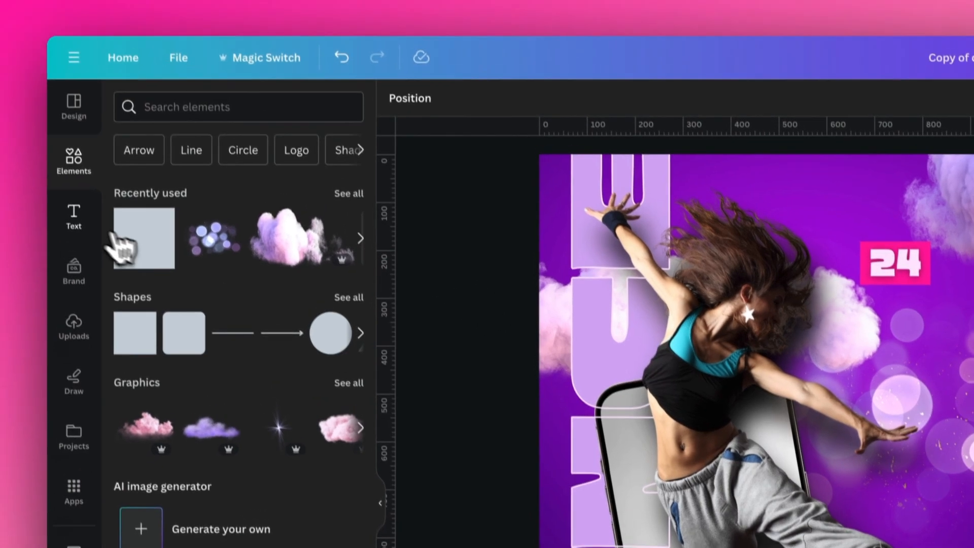
Add a new heading, move it below the pink 24 badge and scale it to size 58.3
left_click(64, 179)
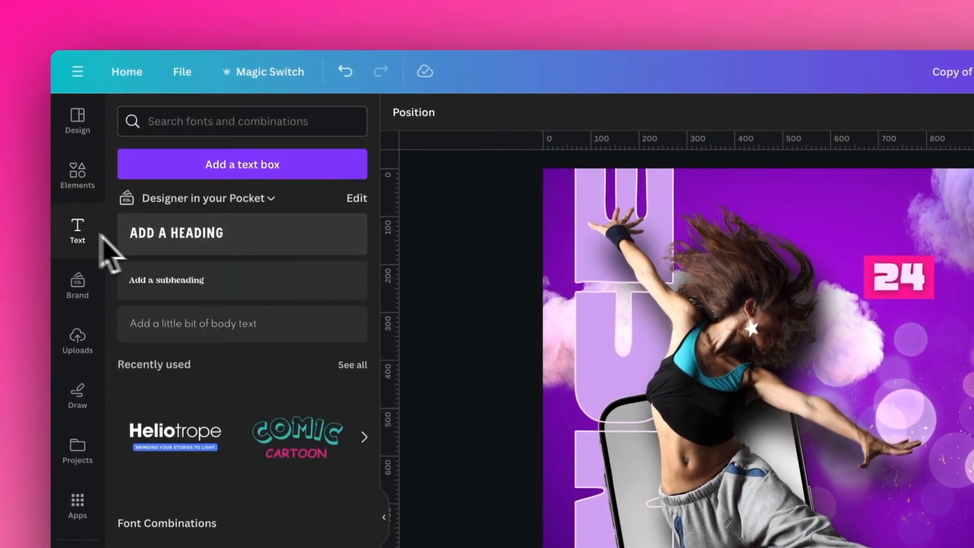
left_click(196, 253)
left_click_drag(739, 475, 628, 462)
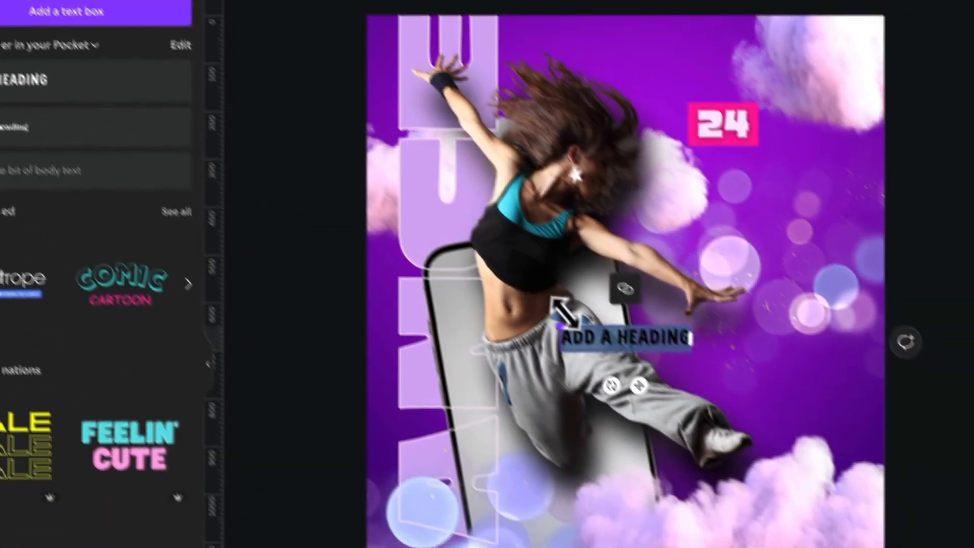
left_click_drag(544, 348, 726, 206)
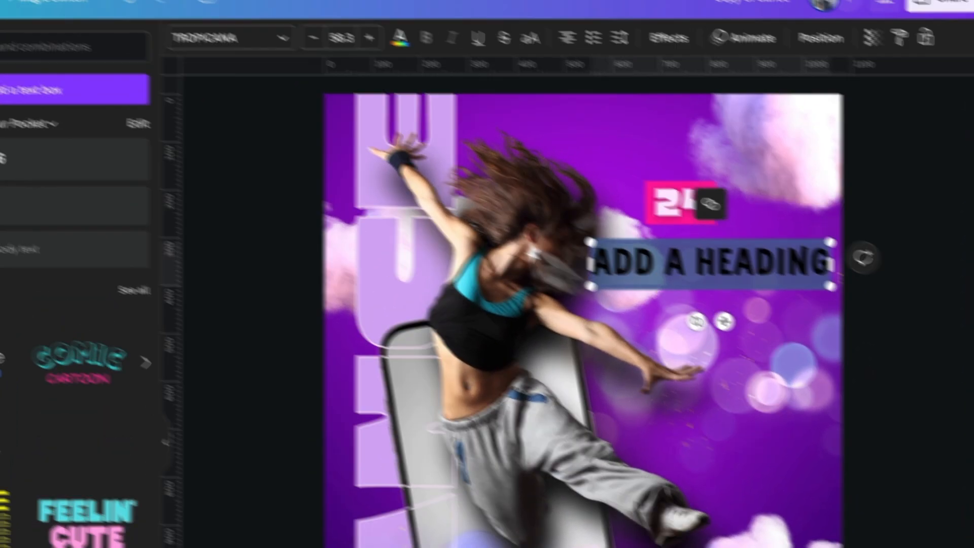
Set the new heading in ABeeZee with uppercase letters and replace its text with "NOVEMBER"
left_click(203, 38)
left_click(143, 264)
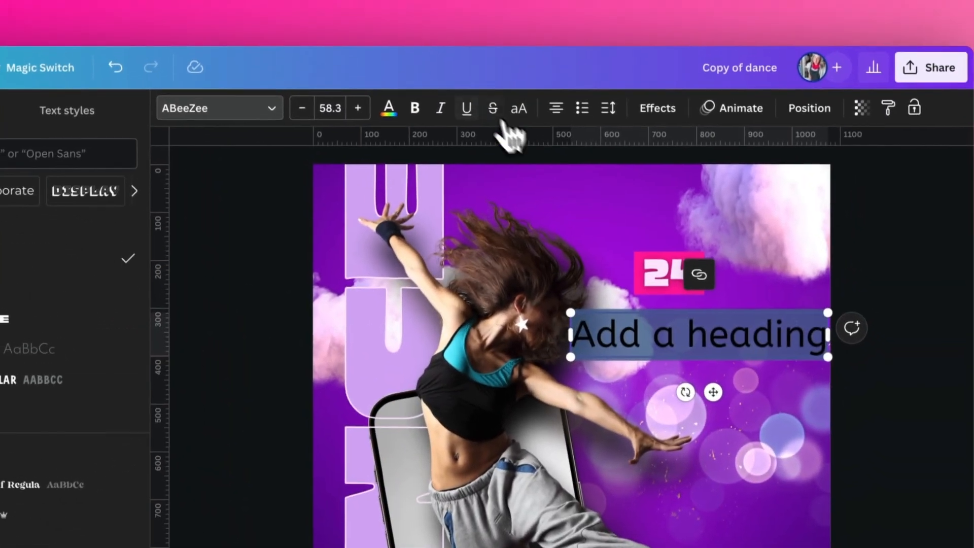
left_click(749, 114)
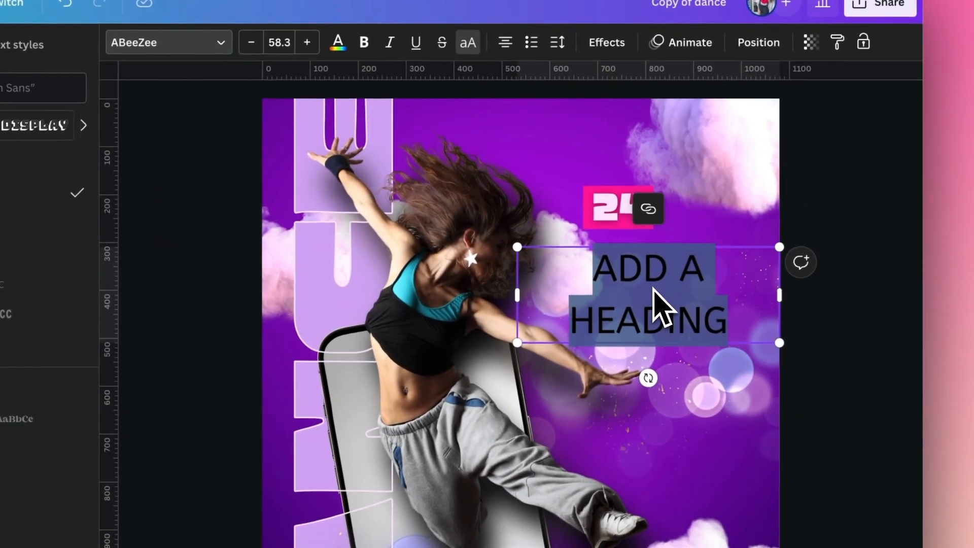
type("NOVEMBER")
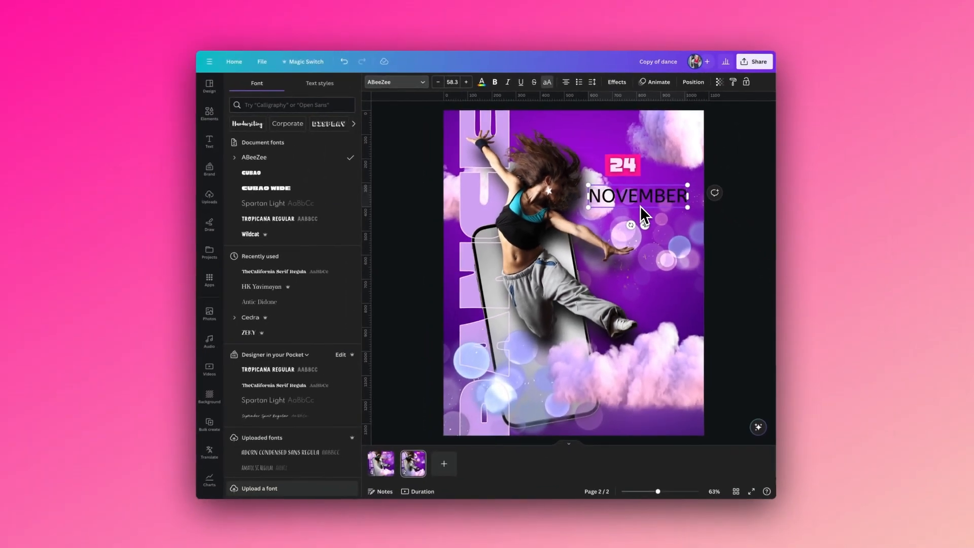
Scale the NOVEMBER text down to size 42.4 and colour it white
left_click_drag(687, 207, 659, 196)
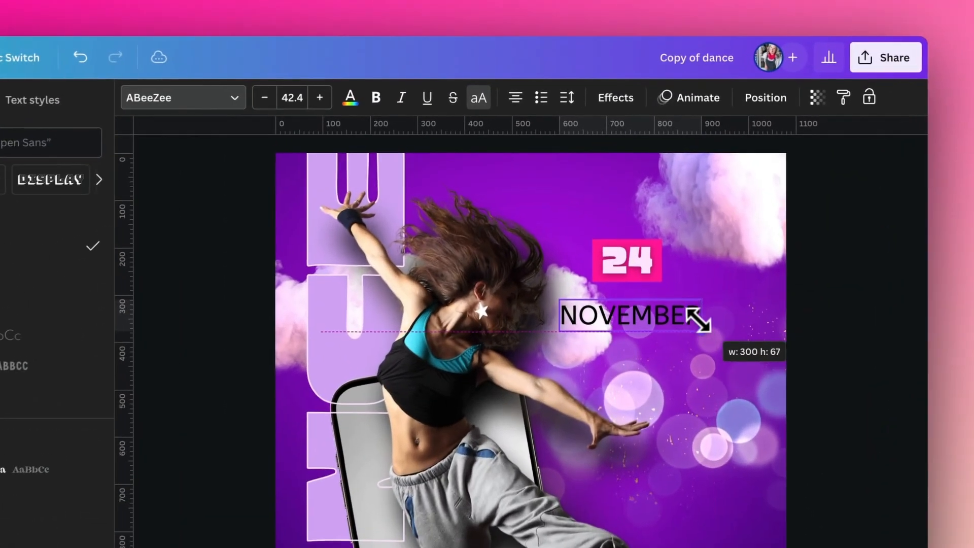
left_click_drag(699, 320, 689, 320)
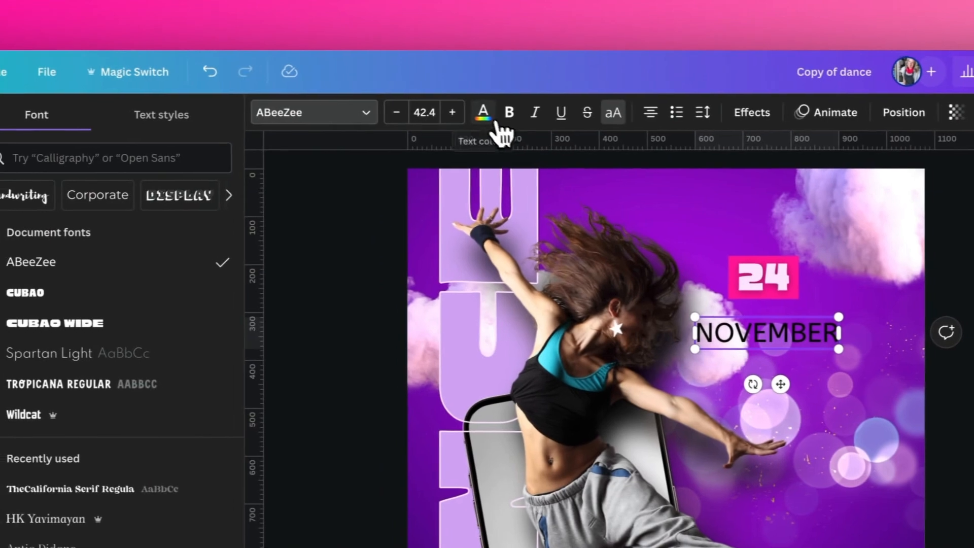
left_click(350, 98)
left_click(257, 259)
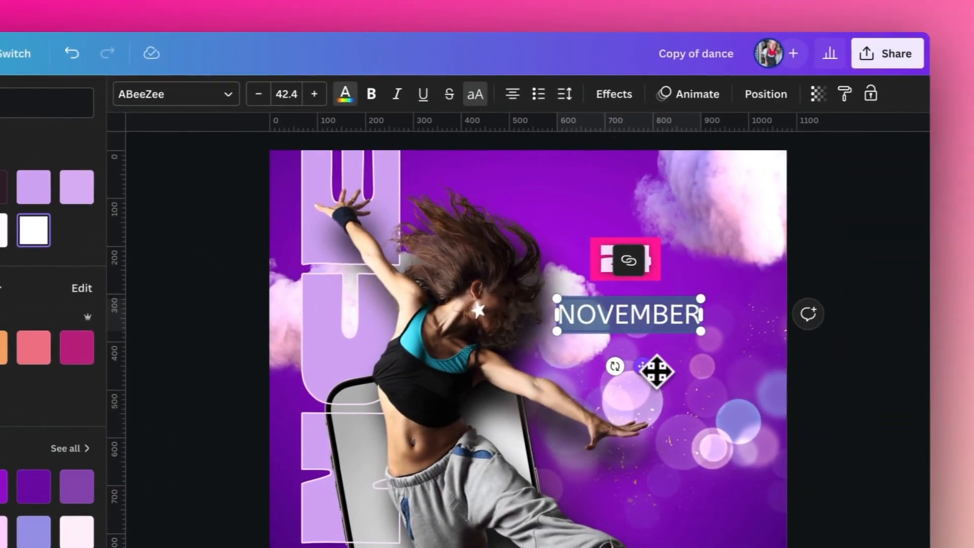
Place NOVEMBER directly beside the 24 badge at size 33.5, then shift both together slightly left
left_click_drag(656, 372, 735, 334)
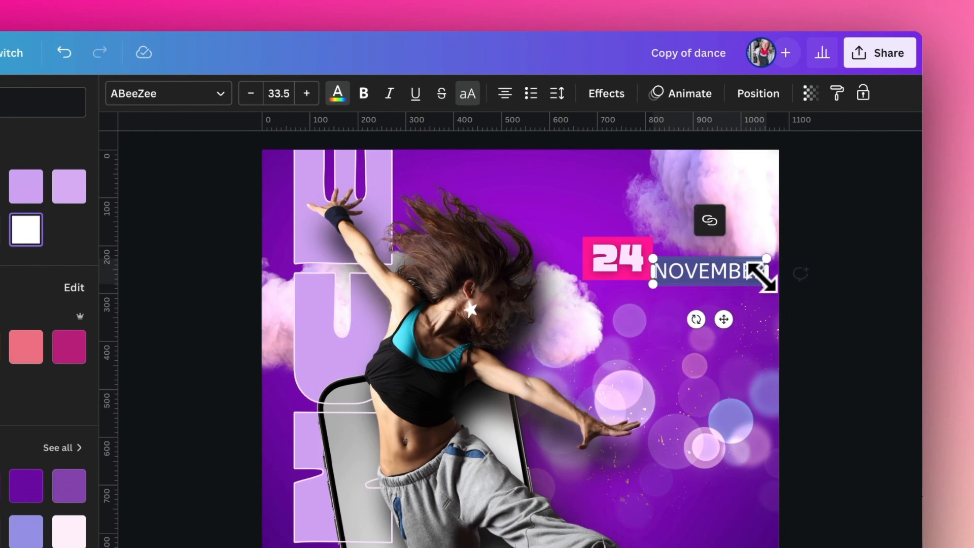
left_click(617, 267, "shift")
left_click_drag(619, 271, 589, 262)
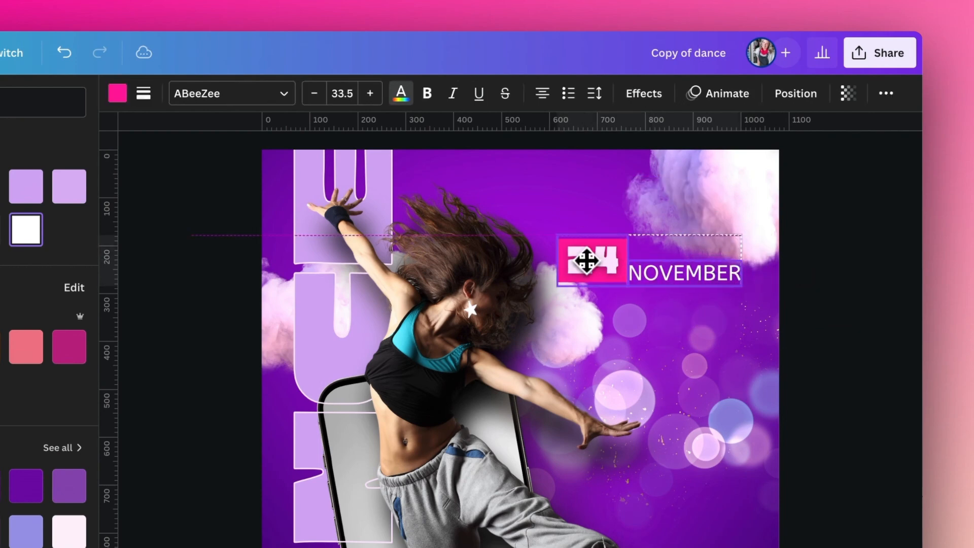
Apply the Lift effect to the NOVEMBER text with an intensity of 64
double_click(710, 274)
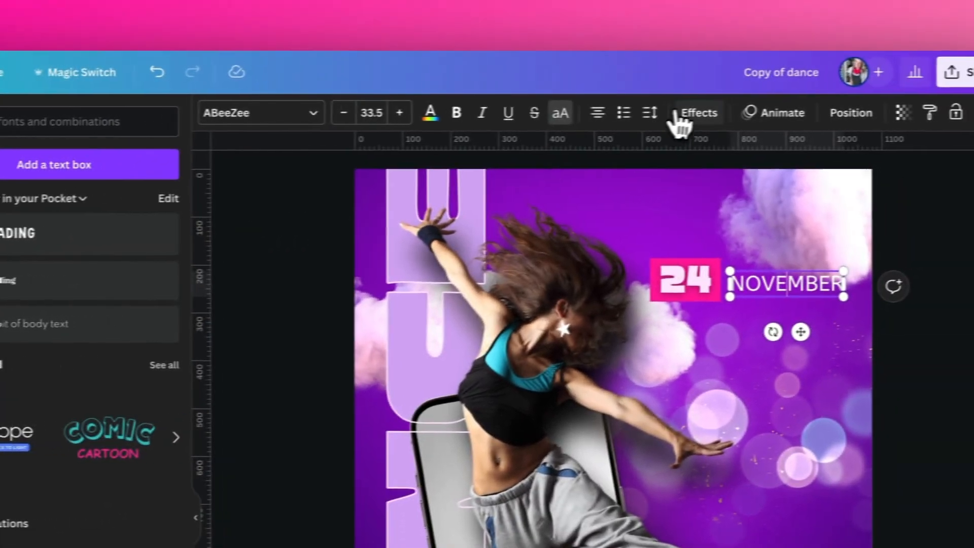
left_click(886, 71)
left_click(140, 210)
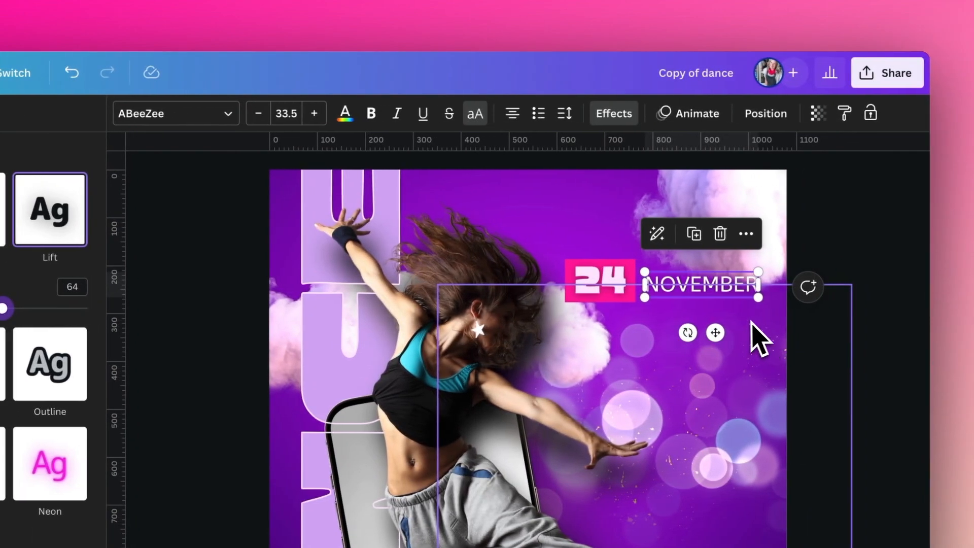
Duplicate the NOVEMBER text, place the copy directly above it and change its wording to "FRIDAY"
left_click(756, 342)
left_click(404, 114)
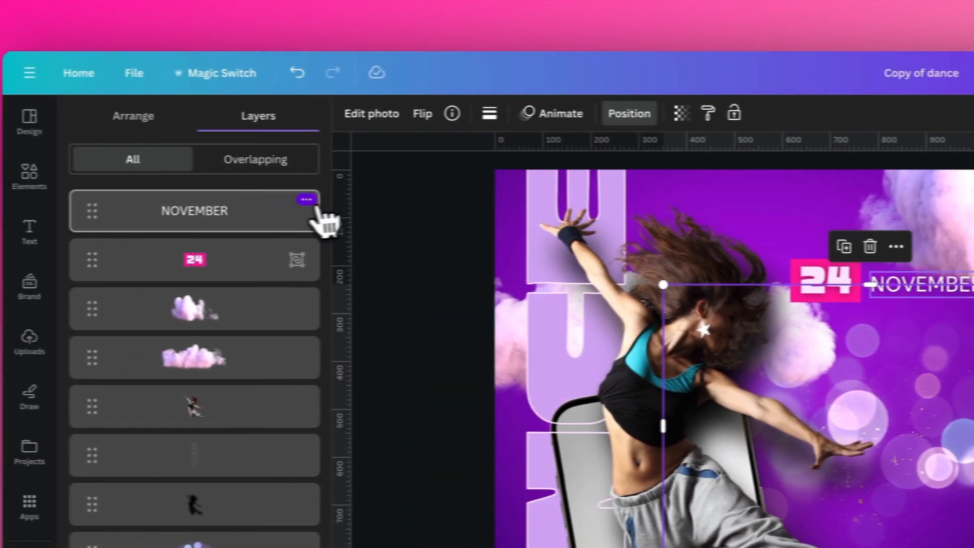
left_click(183, 210)
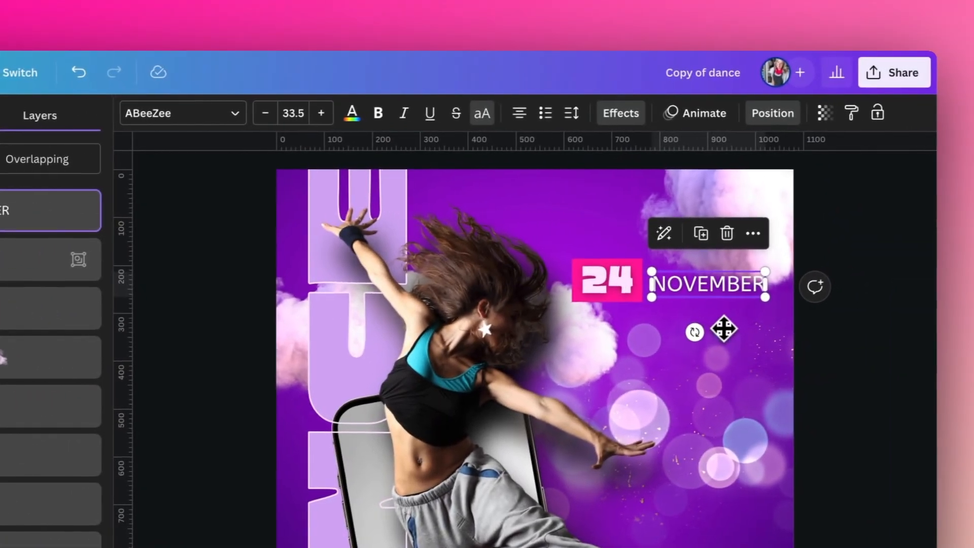
left_click_drag(775, 329, 779, 305)
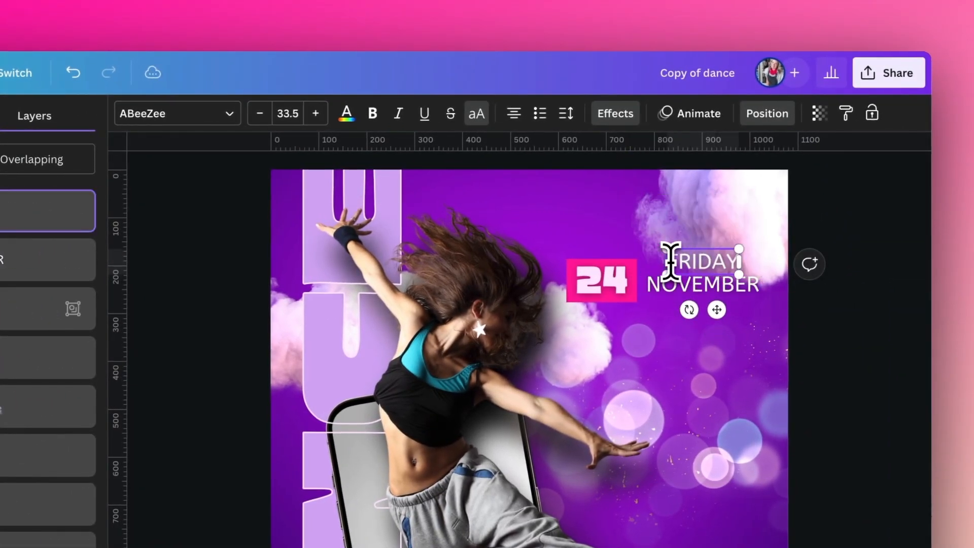
Left-align the NOVEMBER and FRIDAY texts and line up their left edges beside the 24 badge
left_click(688, 294)
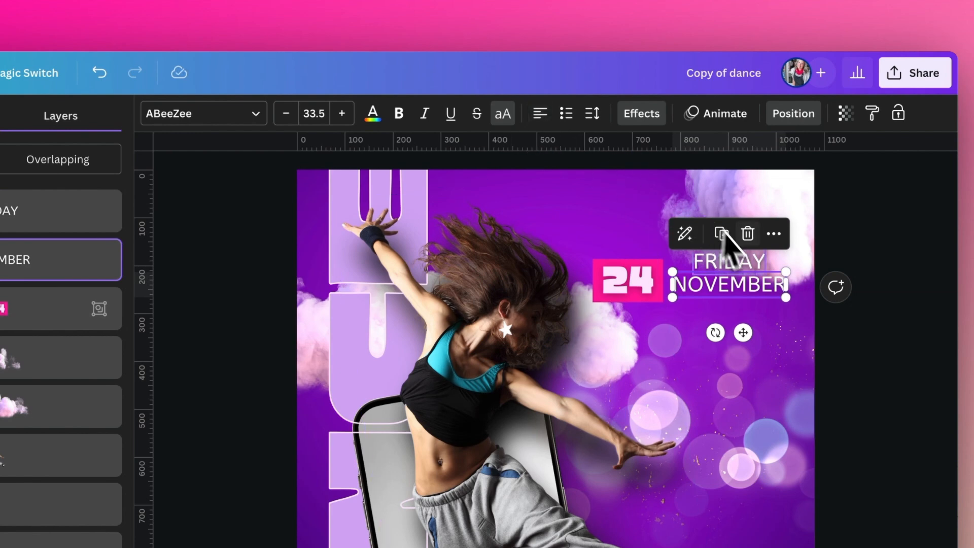
left_click(740, 264)
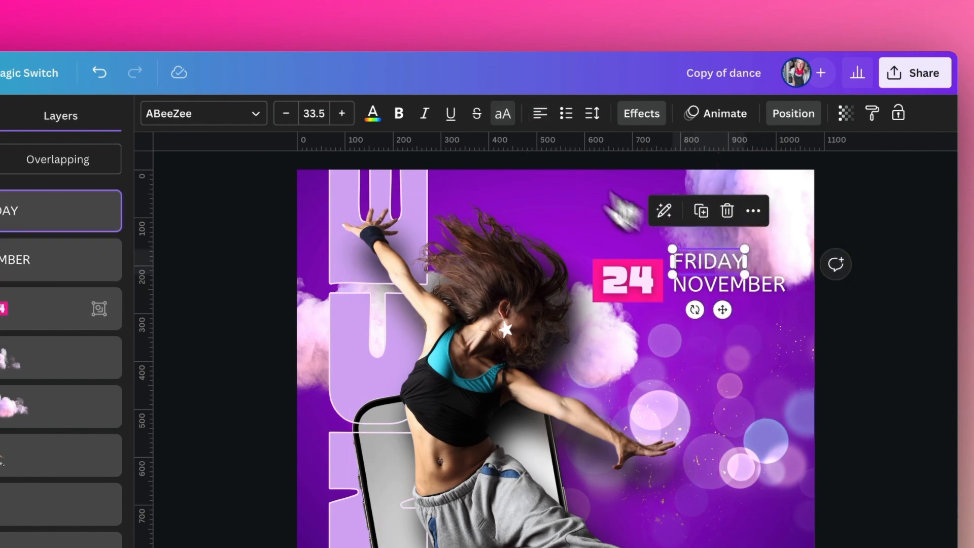
Make the FRIDAY text bold and adjust its placement above NOVEMBER
left_click(399, 113)
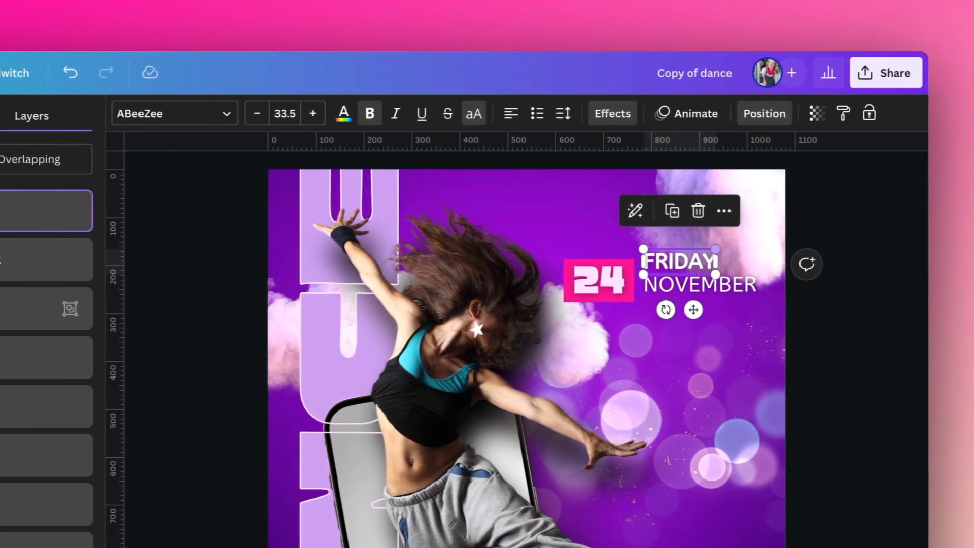
left_click_drag(773, 249, 766, 252)
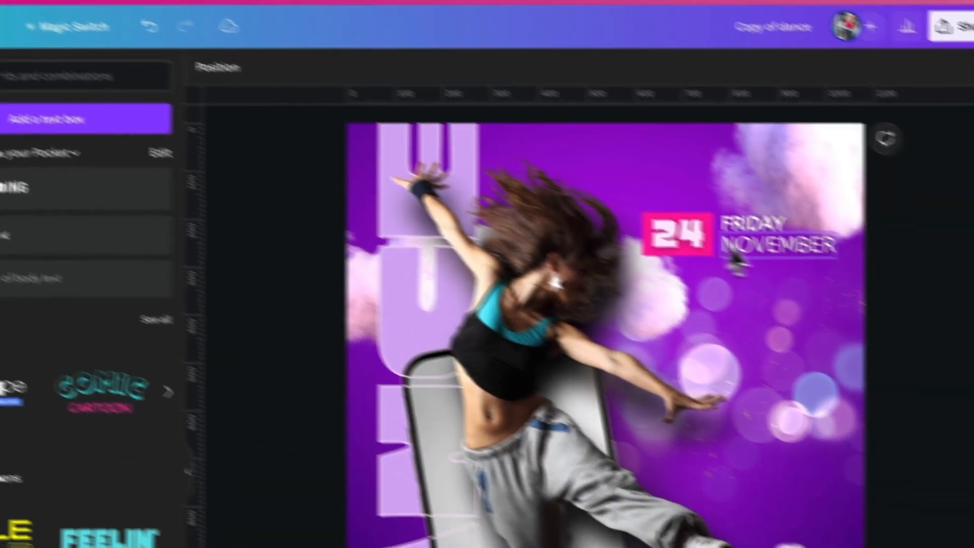
Duplicate the NOVEMBER text, place the copy below the date block and change its wording to "ANNUAL SHOW"
left_click(935, 291)
left_click_drag(935, 290, 937, 299)
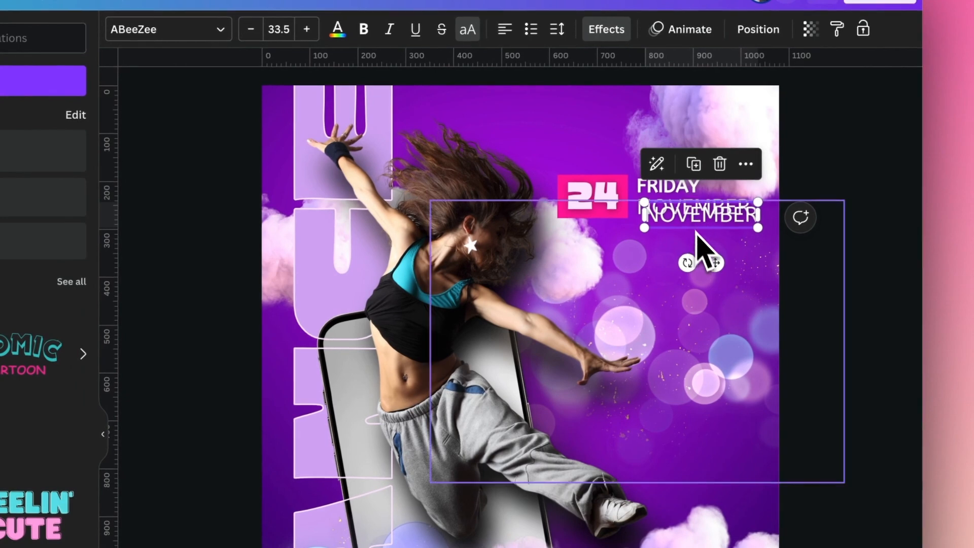
left_click_drag(714, 265, 636, 336)
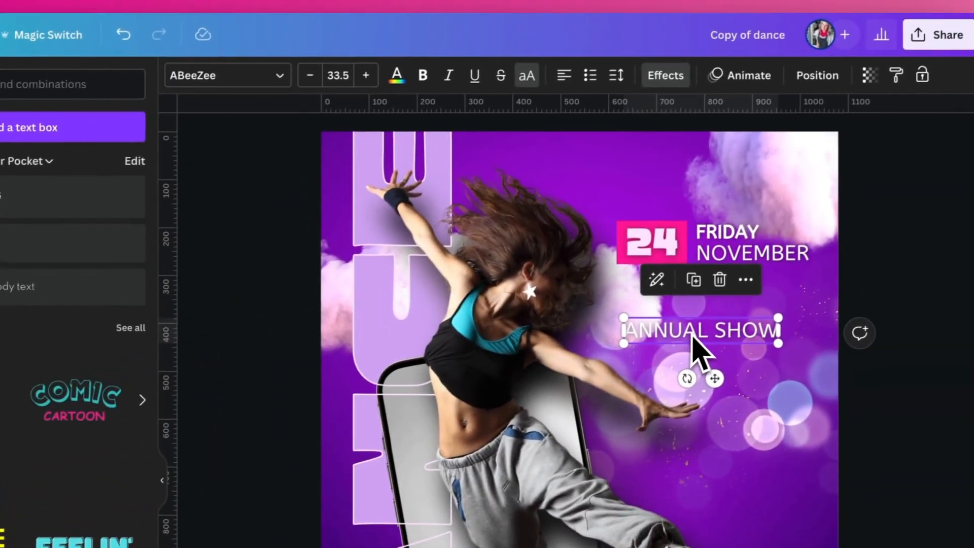
Set the font of the ANNUAL SHOW text to Wildcat
triple_click(684, 331)
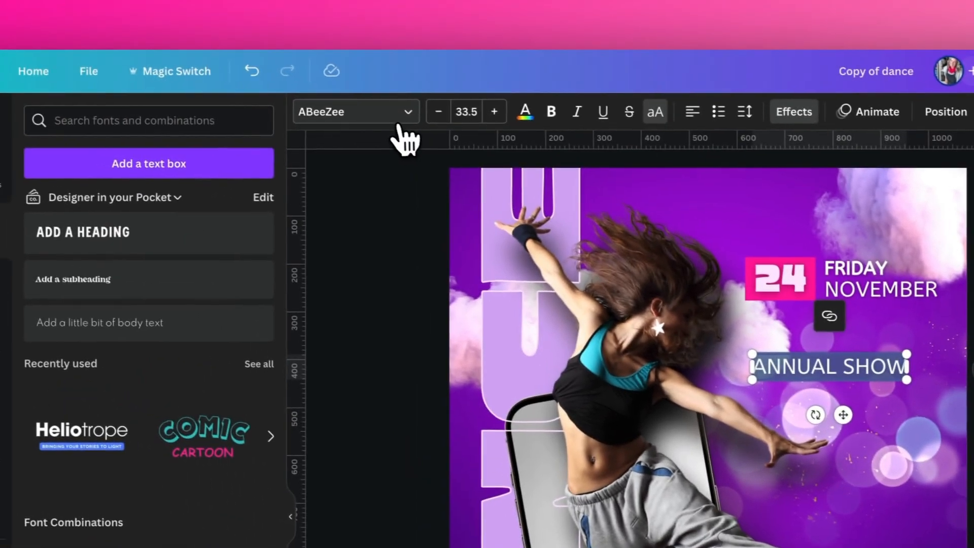
left_click(381, 118)
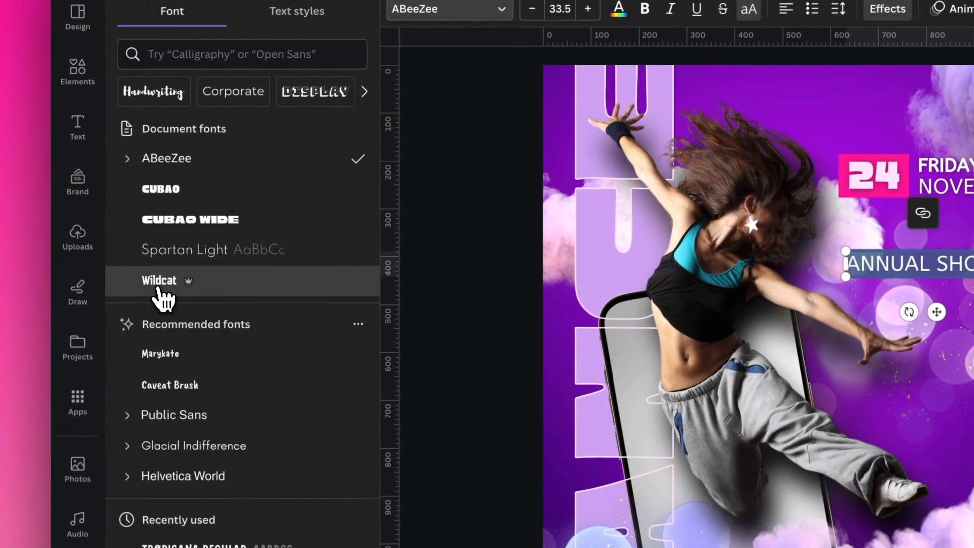
left_click(102, 386)
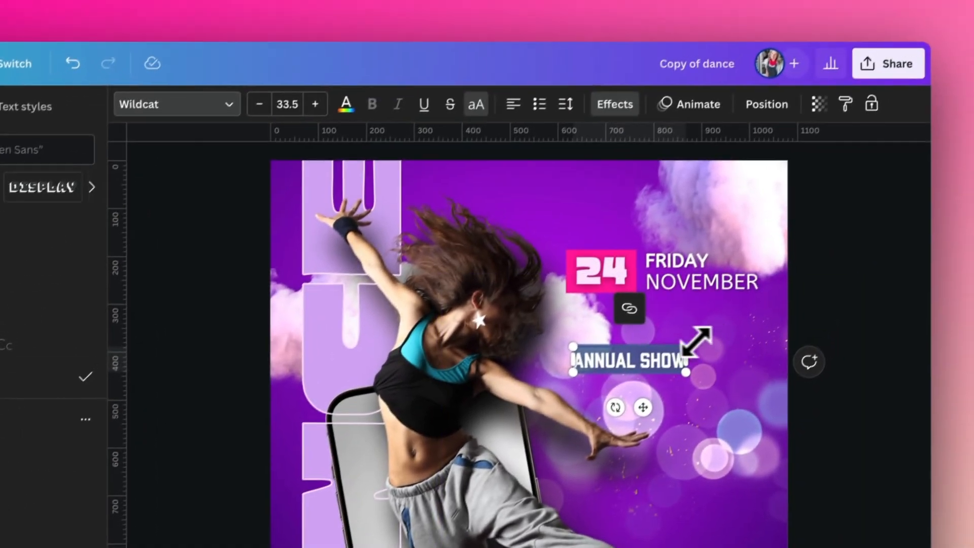
Enlarge the ANNUAL SHOW text to size 58 and fit it directly beneath the 24 badge and NOVEMBER, spanning their combined width
left_click_drag(960, 249, 973, 211)
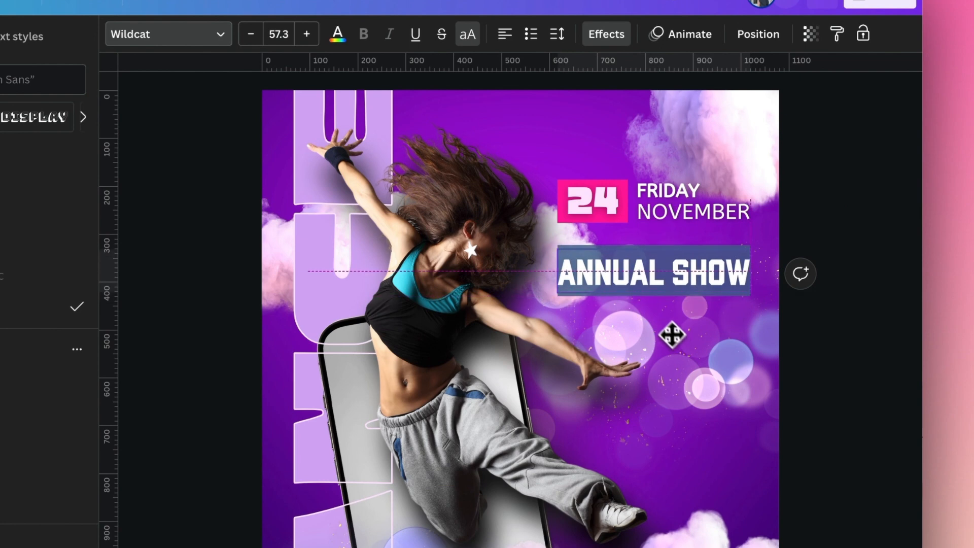
left_click_drag(674, 339, 665, 310)
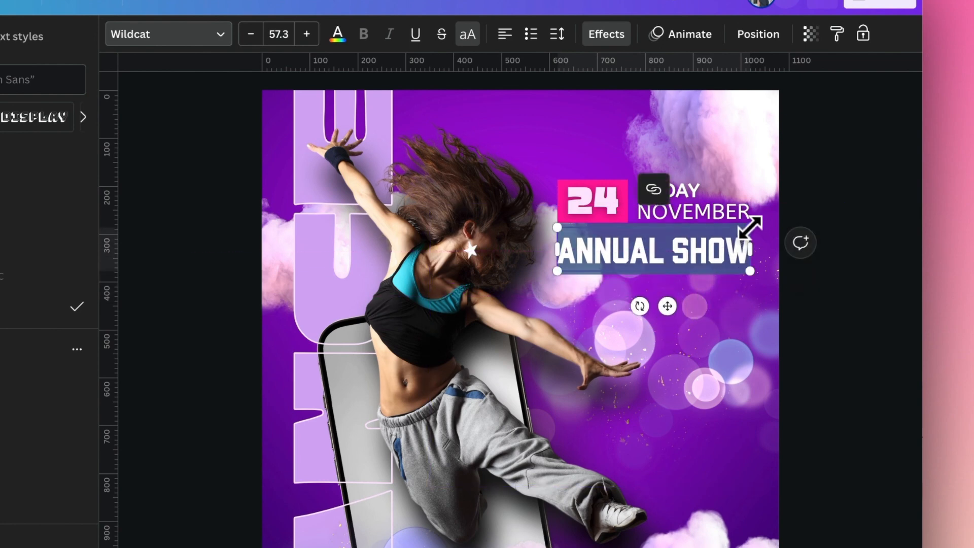
left_click(793, 284)
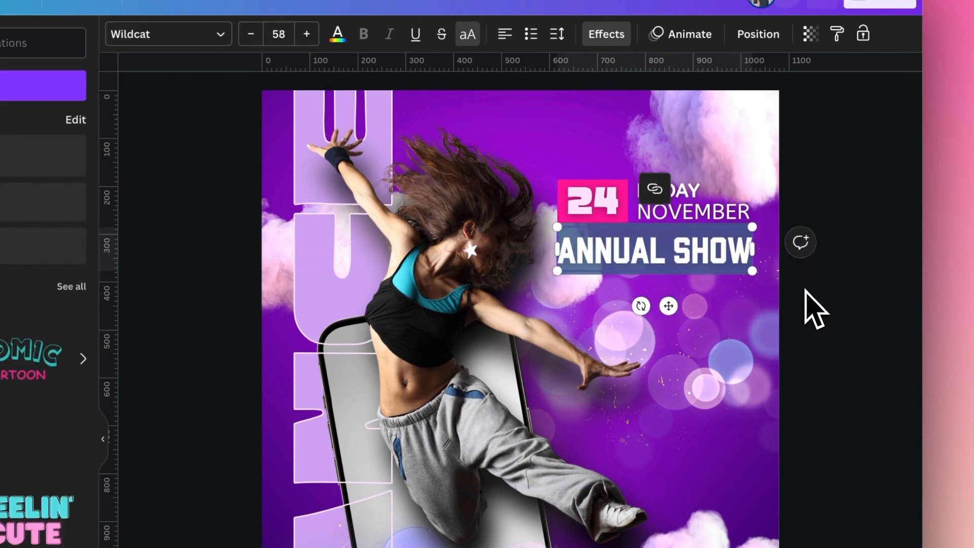
left_click(802, 305)
Set the letter spacing of the ANNUAL SHOW text to 25 and reduce its font size to 55
left_click(710, 264)
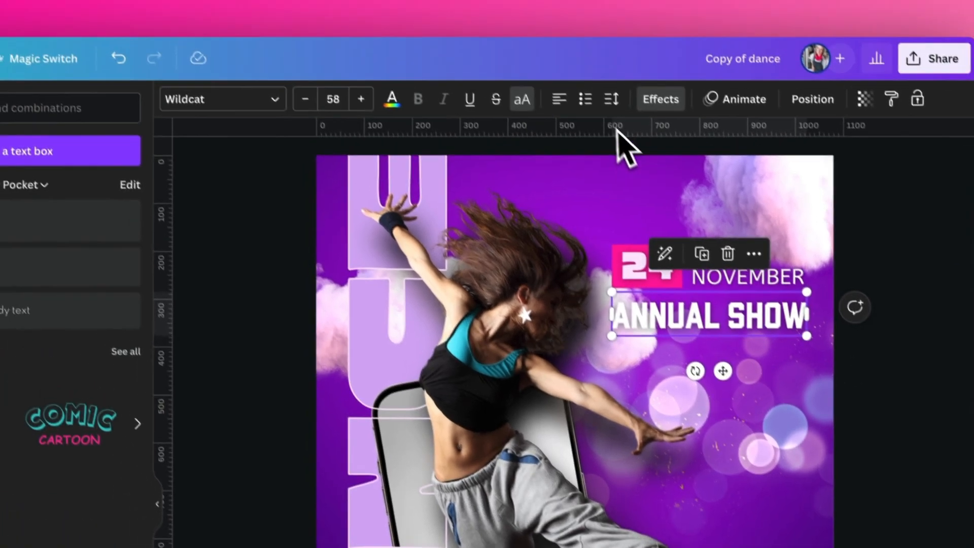
left_click(557, 34)
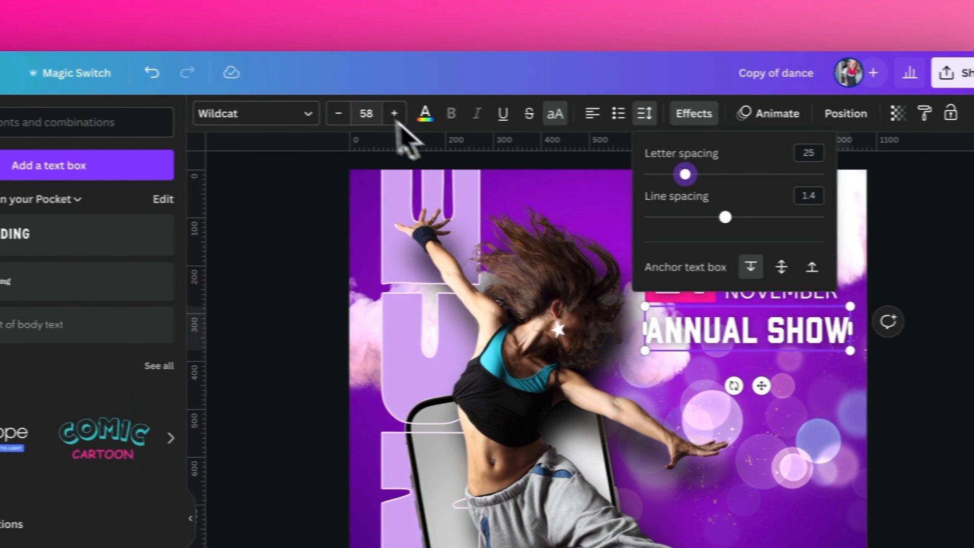
left_click(323, 112)
left_click(323, 112)
left_click(323, 113)
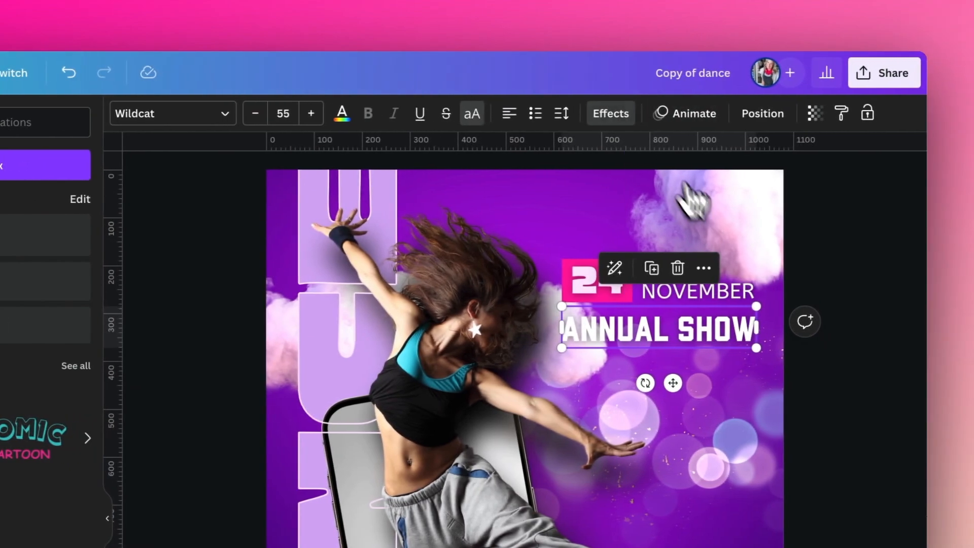
Increase the Lift effect's intensity on the ANNUAL SHOW text and move it slightly up, closer to the date
left_click(731, 118)
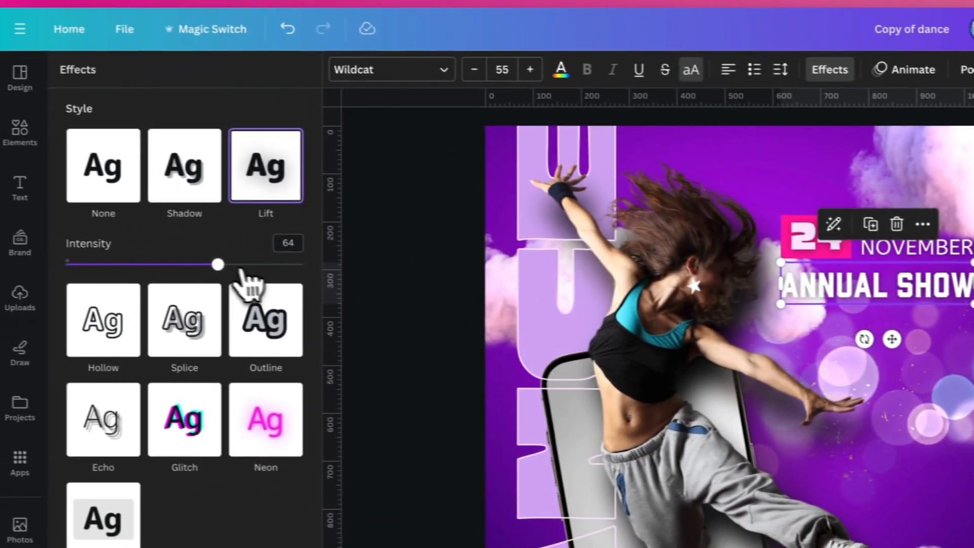
left_click_drag(1, 308, 52, 310)
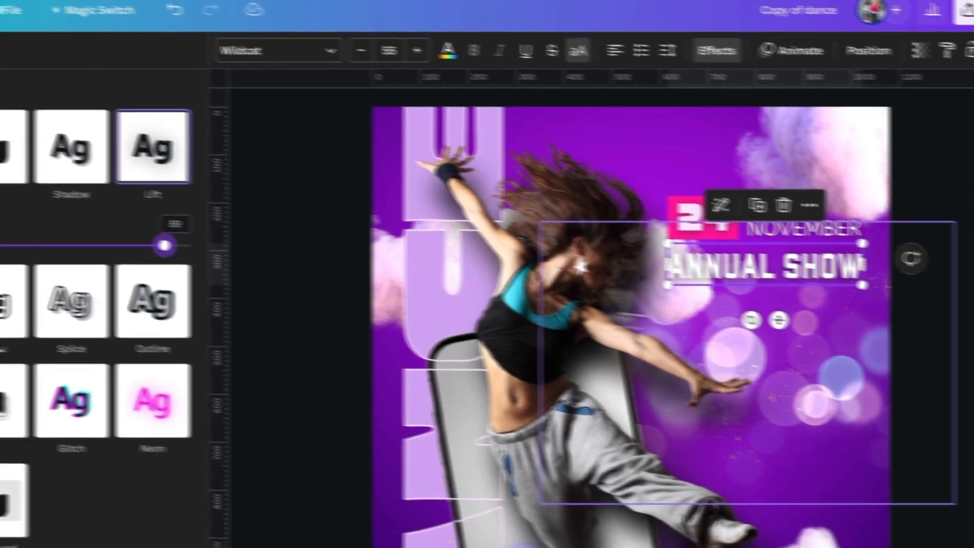
left_click(783, 305)
left_click(781, 301)
left_click(891, 294)
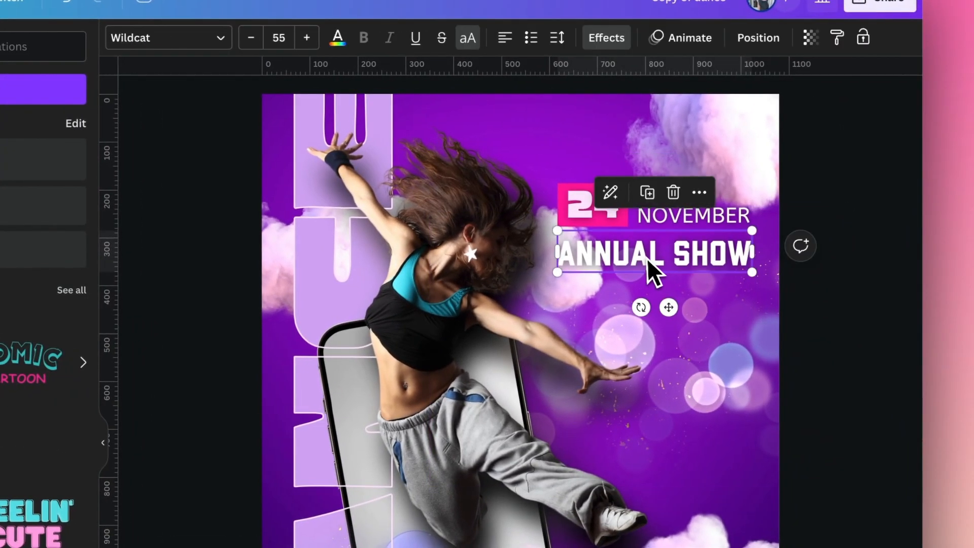
left_click_drag(643, 258, 645, 250)
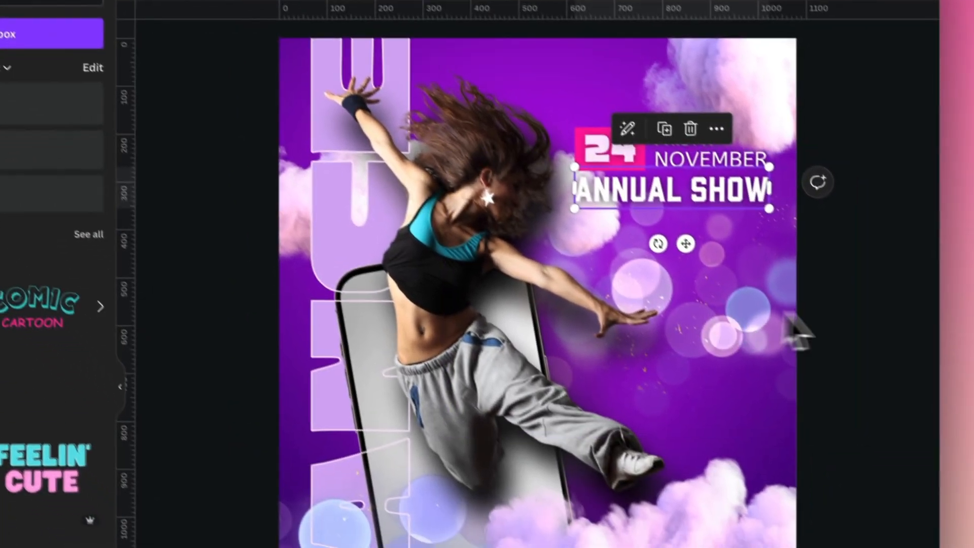
left_click(885, 350)
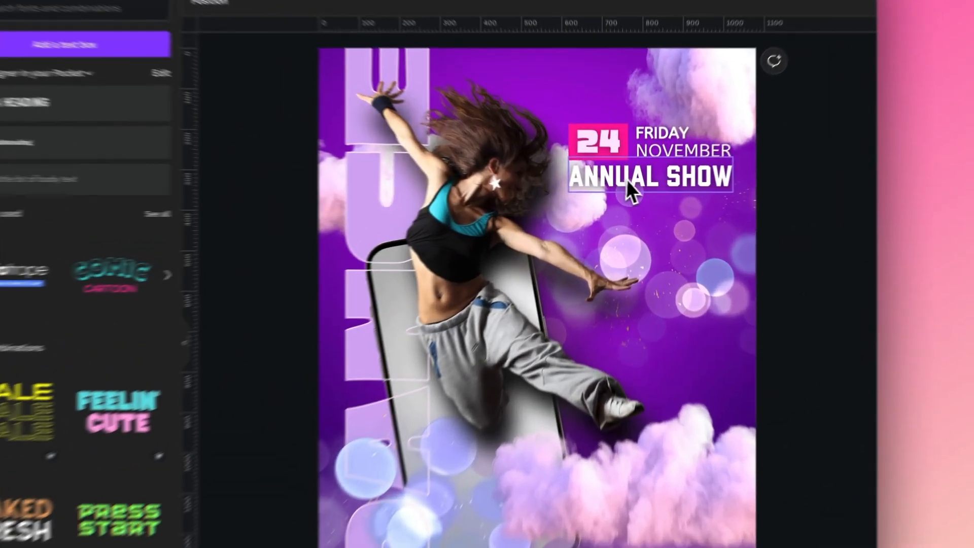
Duplicate the ANNUAL SHOW text, rotate the copy to read vertically upward and place it along the poster's lower left edge
left_click(628, 189)
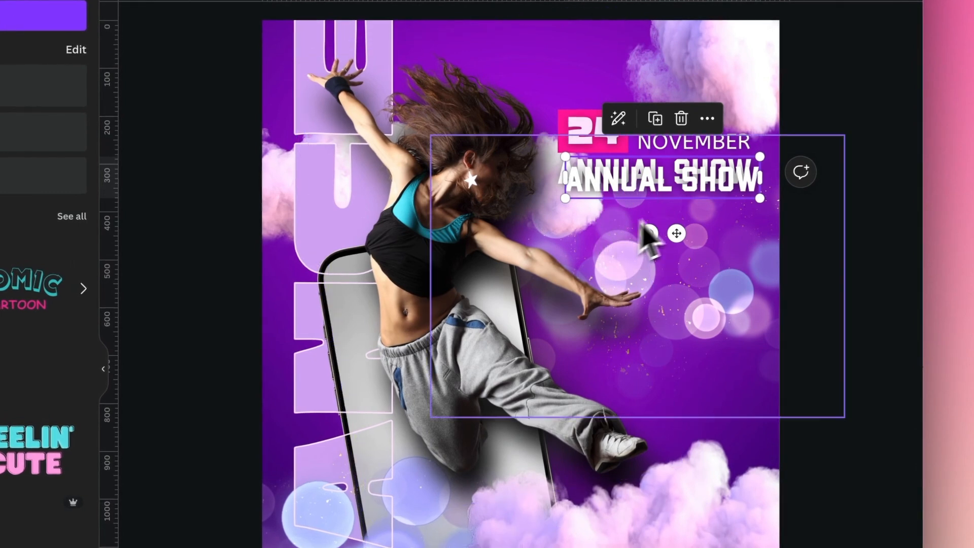
left_click_drag(675, 232, 701, 298)
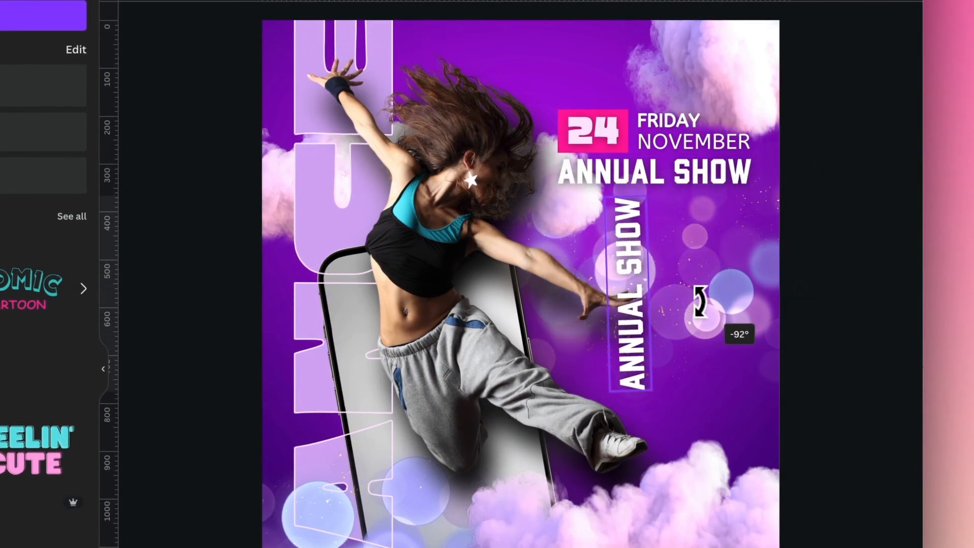
left_click_drag(664, 274, 343, 506)
left_click_drag(441, 357, 442, 313)
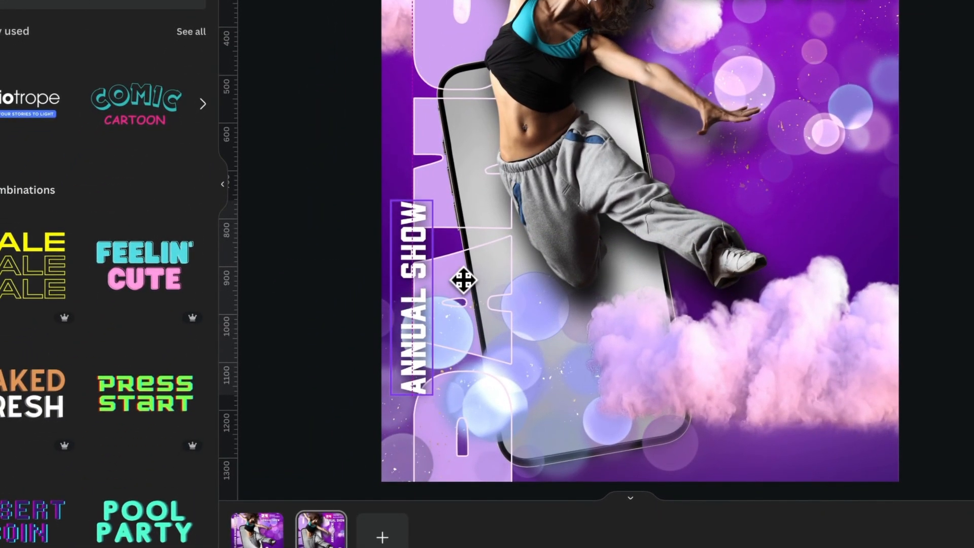
left_click_drag(463, 279, 464, 282)
Change the vertical copy's wording to "GLASGOW SCHOOL OF DANCE", extend its box to fit one line and reduce it to size 40.8
double_click(416, 264)
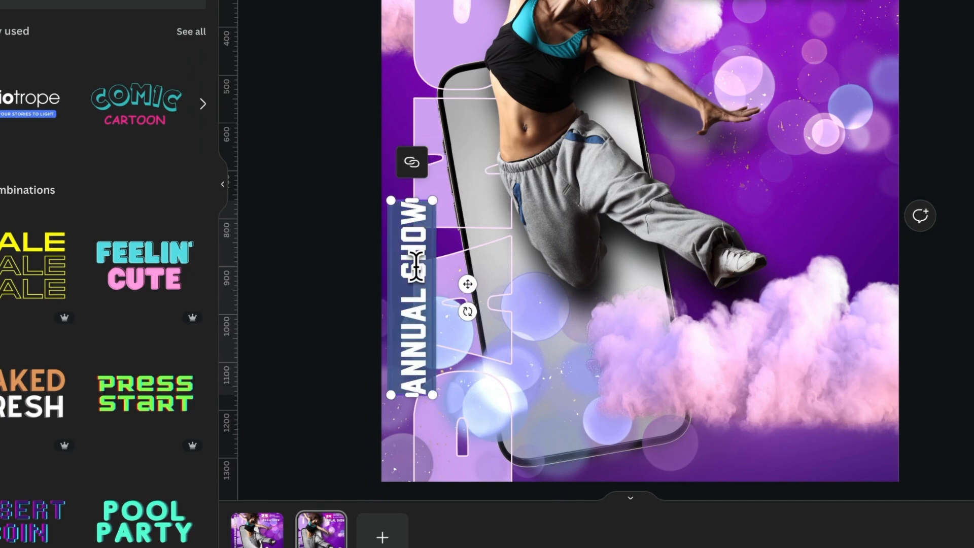
type("GLASGOW SCHOOL OF DANCE")
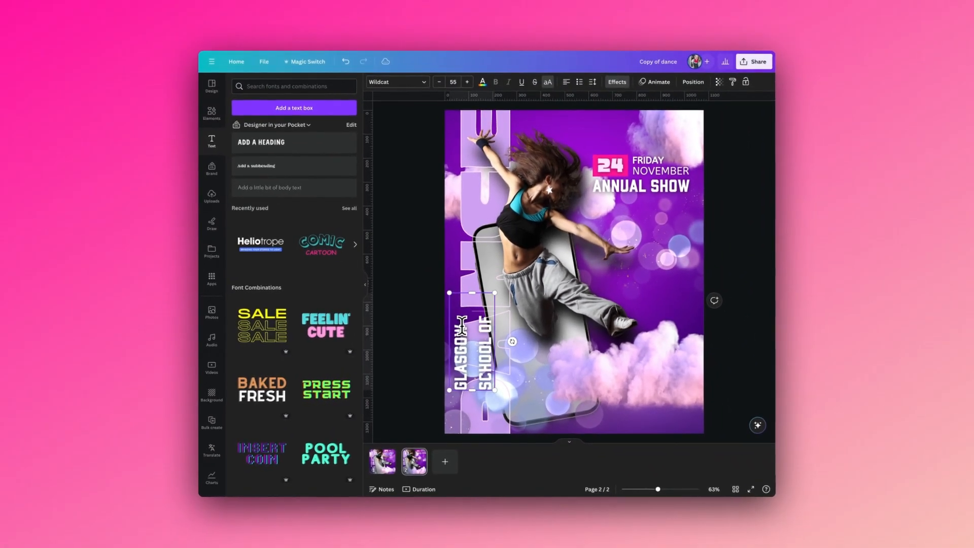
left_click_drag(483, 295, 501, 187)
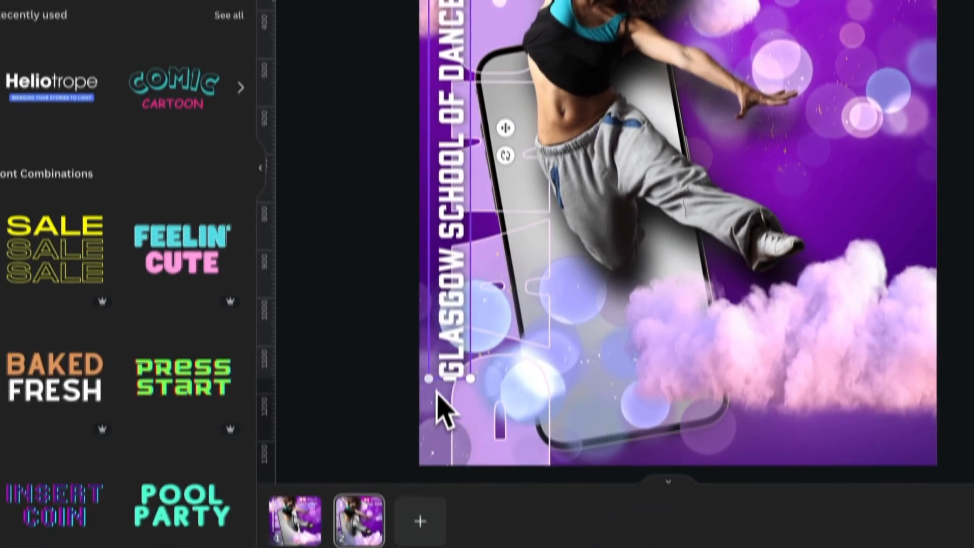
left_click_drag(429, 378, 511, 265)
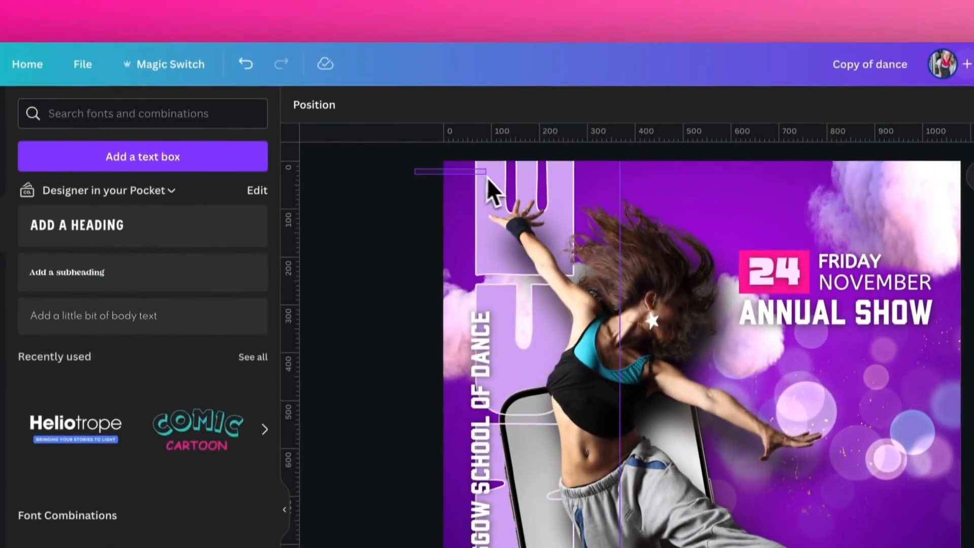
Move the large vertical DANCE lettering slightly right to clear space for the GLASGOW SCHOOL OF DANCE text
left_click(487, 182)
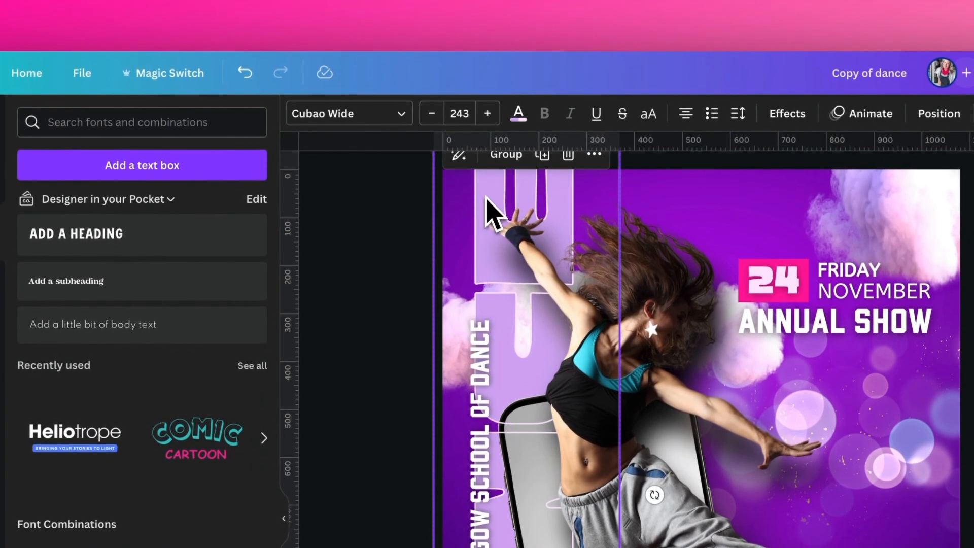
left_click_drag(486, 200, 502, 188)
left_click(436, 362)
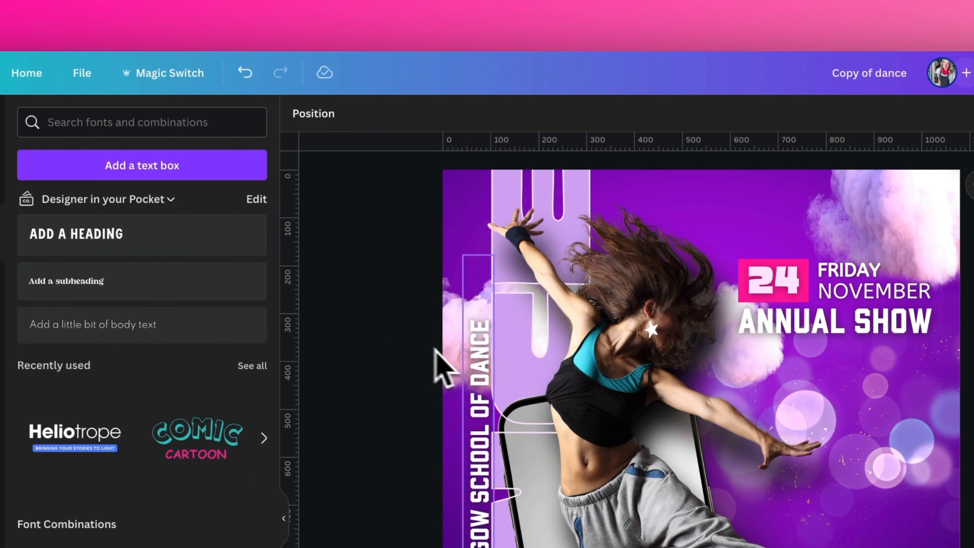
Right-align the GLASGOW SCHOOL OF DANCE text and shrink it to about size 34.3
left_click(486, 369)
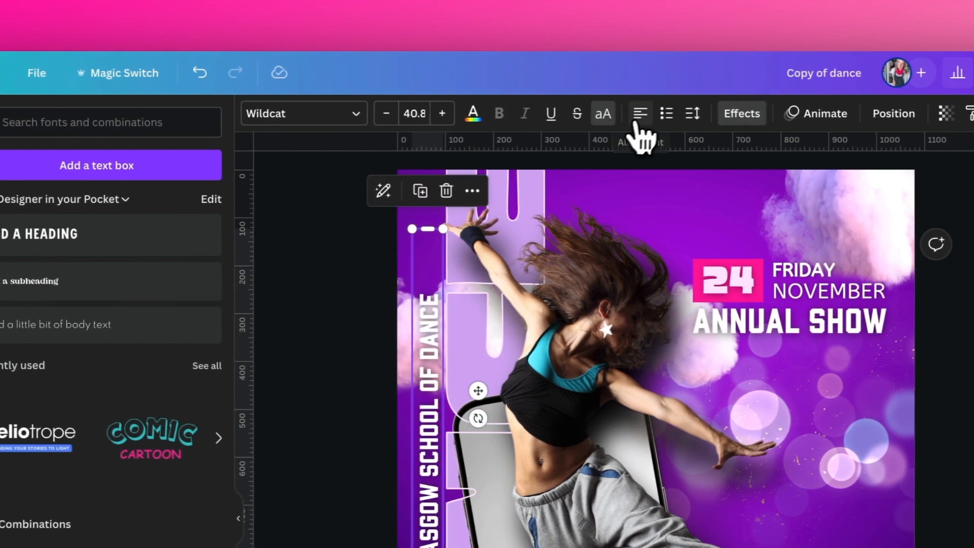
left_click(686, 114)
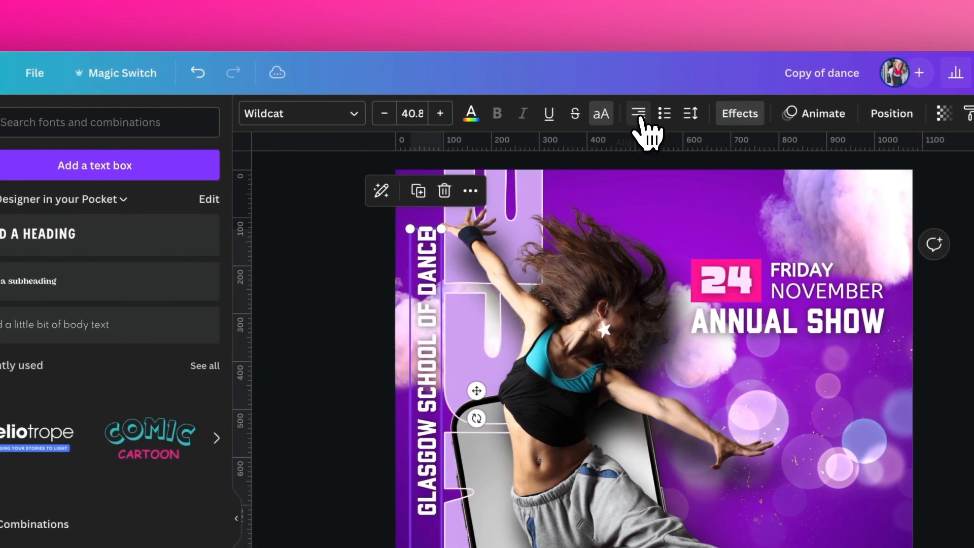
left_click_drag(439, 232, 412, 282)
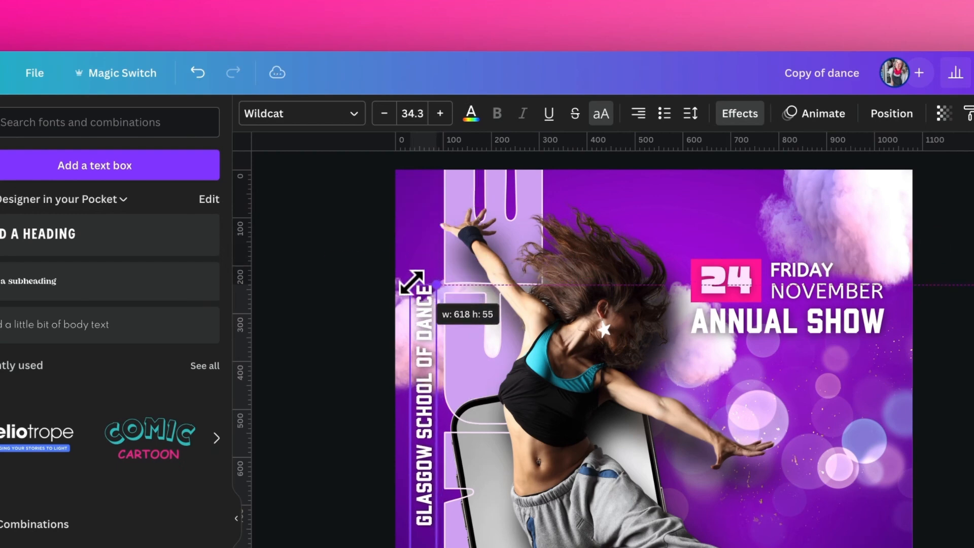
Move the GLASGOW SCHOOL OF DANCE text up the poster's left edge beside the DANCE lettering and slightly enlarge it
left_click(374, 326)
left_click(427, 322)
left_click_drag(427, 322, 427, 271)
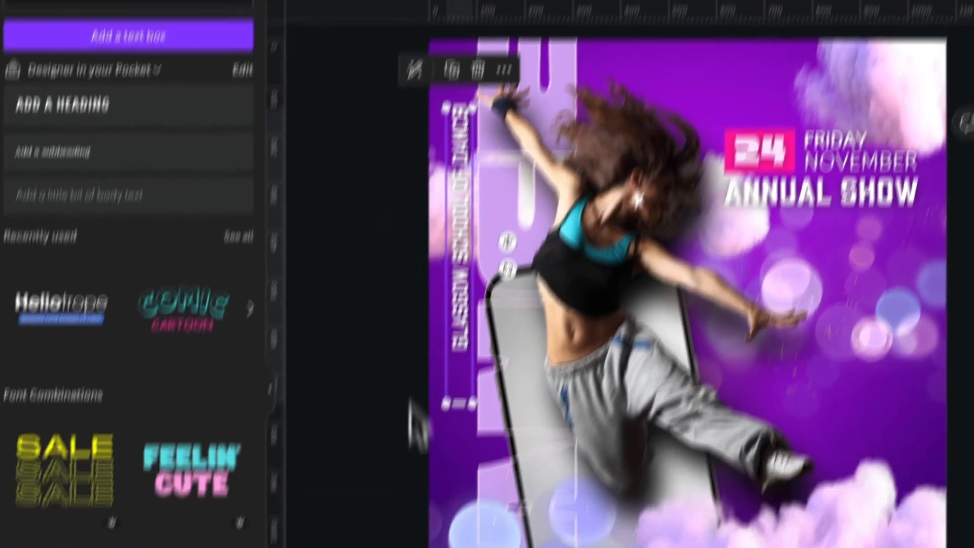
left_click_drag(412, 533, 385, 547)
left_click(409, 252)
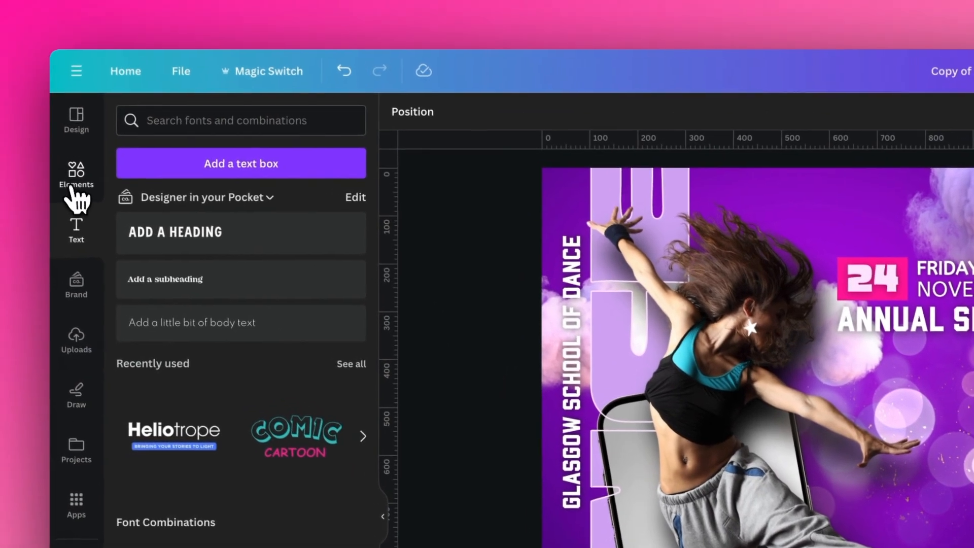
Search the elements library for "location icon" and add the plain solid map pin graphic to the poster
left_click(62, 165)
left_click(154, 109)
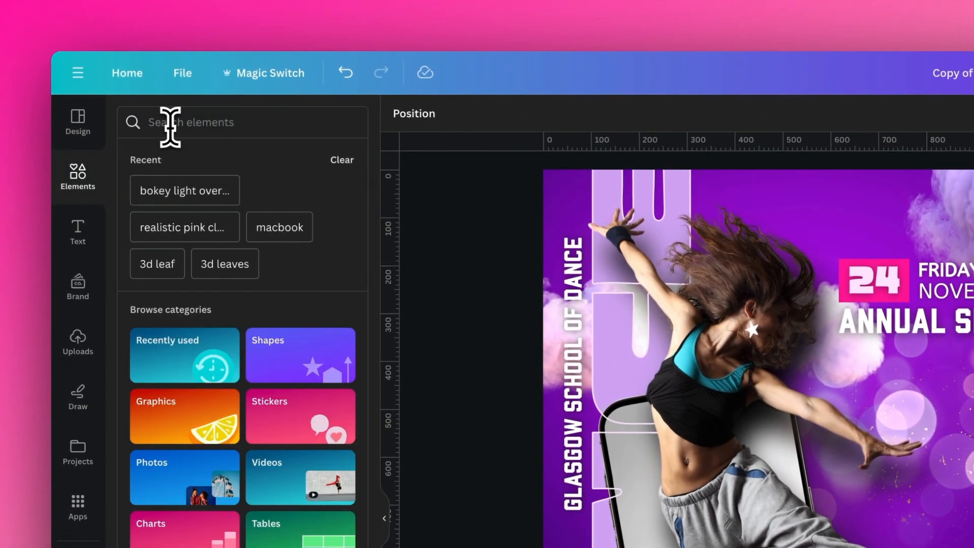
type("locat")
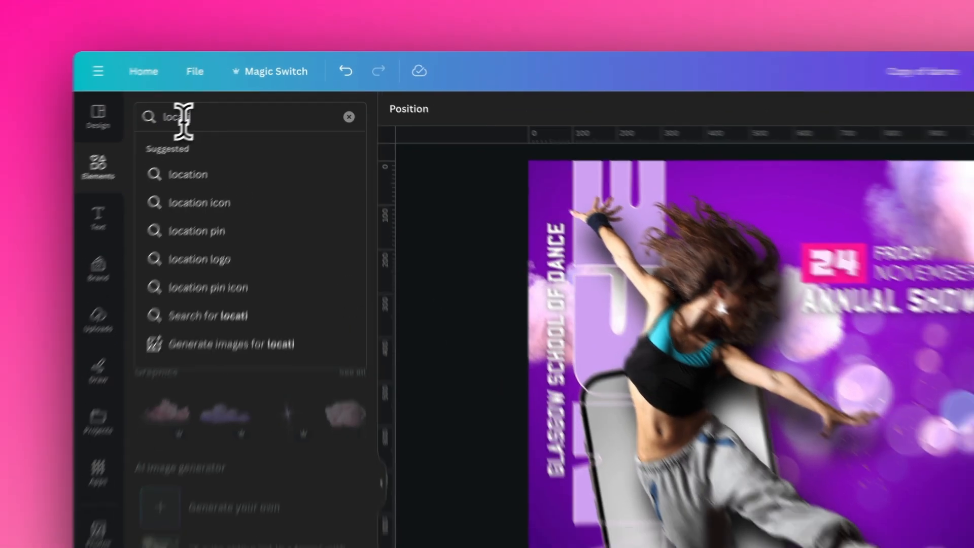
type("ion icon")
key("Return")
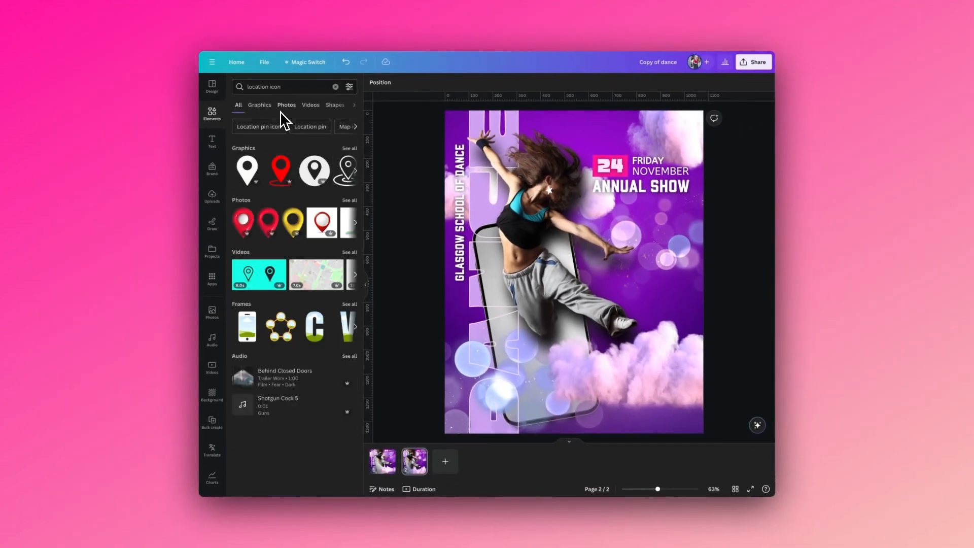
left_click(261, 163)
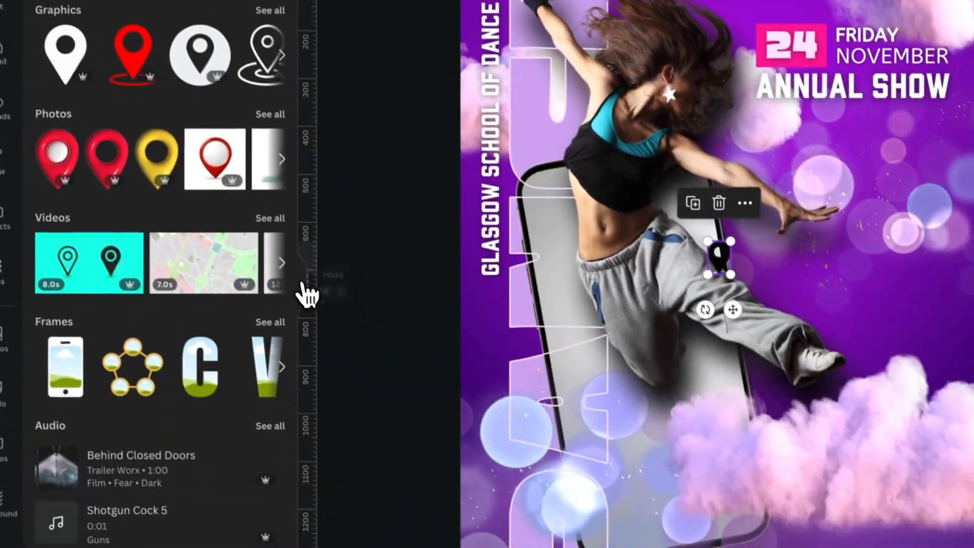
Shrink the location pin slightly and place it below the large pink cloud near the poster's bottom edge
left_click(305, 295)
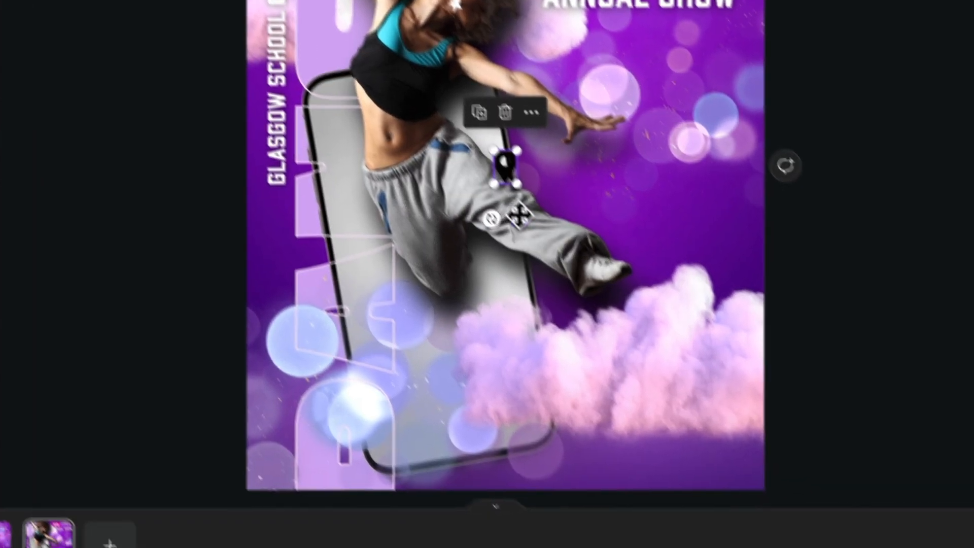
left_click_drag(588, 302, 712, 523)
left_click_drag(615, 399, 574, 450)
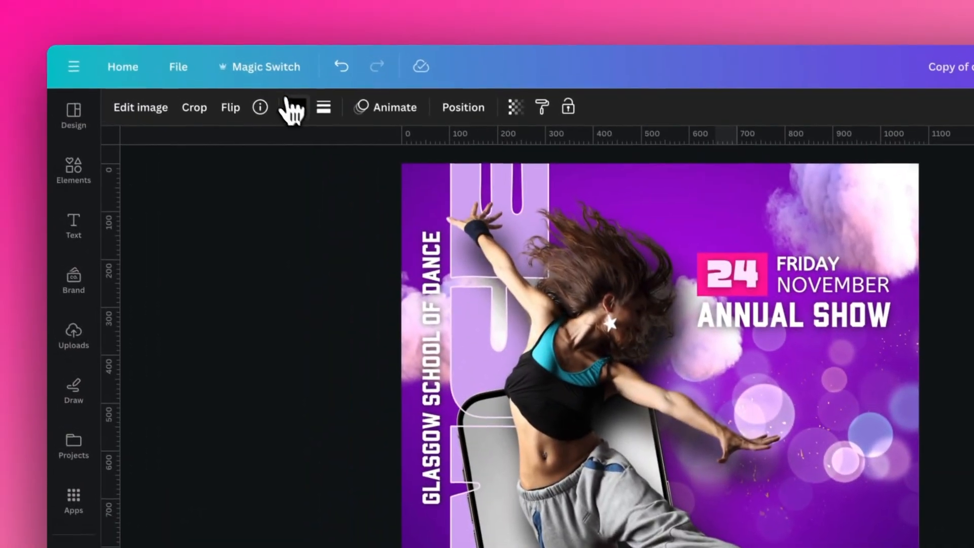
Recolour the location pin with the brand palette's hot pink and deselect it
left_click(293, 110)
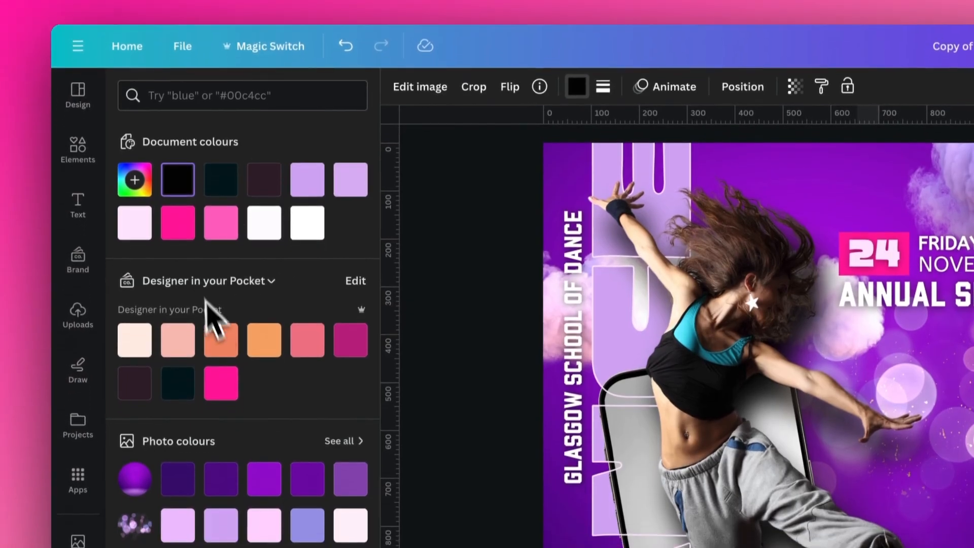
left_click(218, 318)
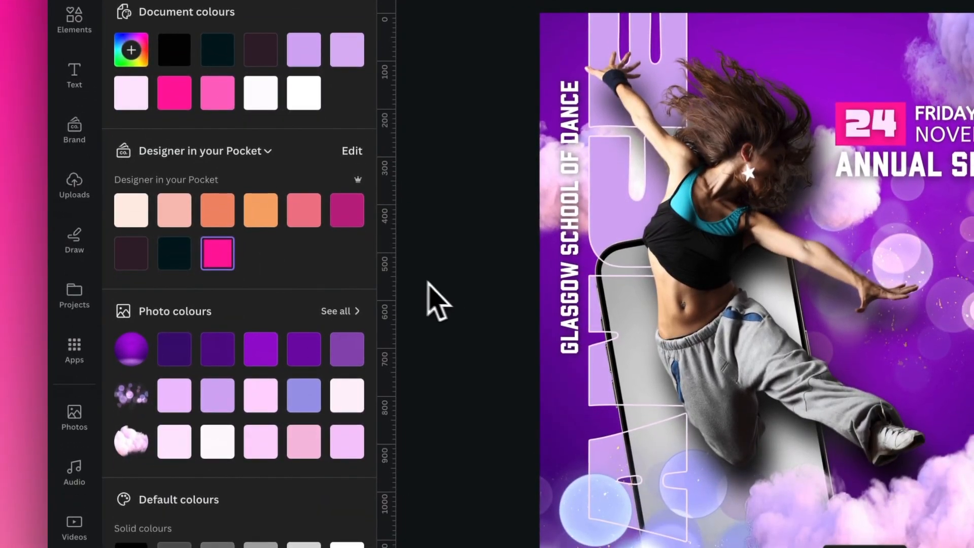
left_click(434, 285)
left_click(607, 370)
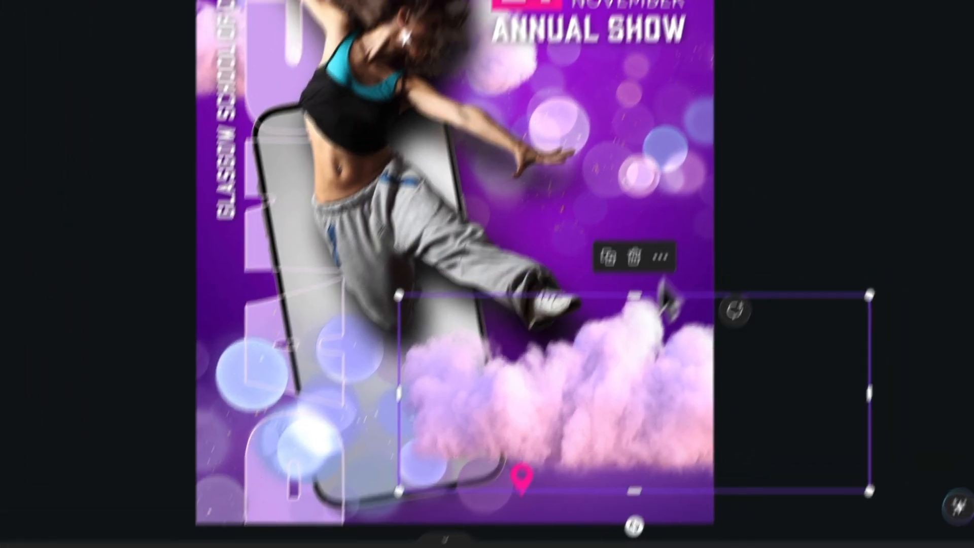
left_click(776, 142)
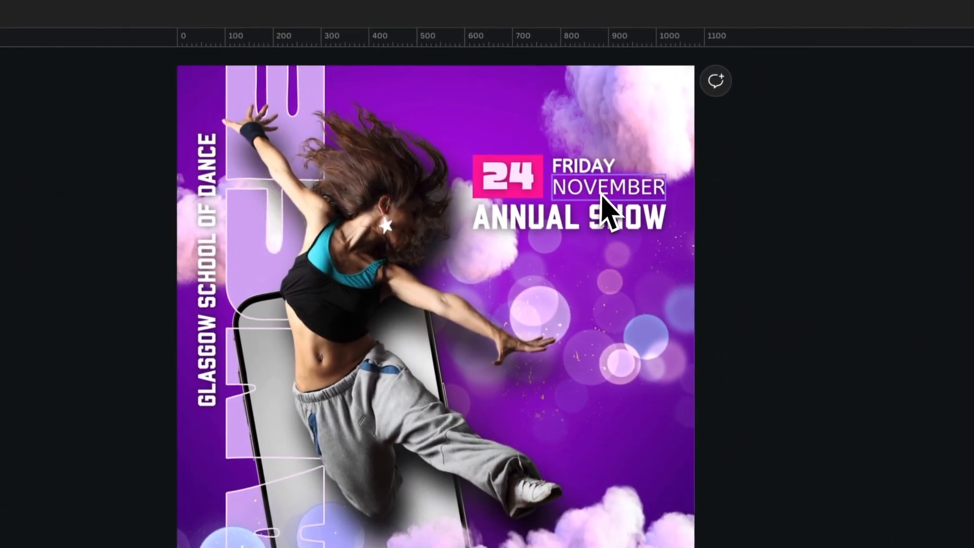
Place a copy of the NOVEMBER text beside the location pin and change its wording to "ROYAL CONCERT HALL"
left_click(595, 162)
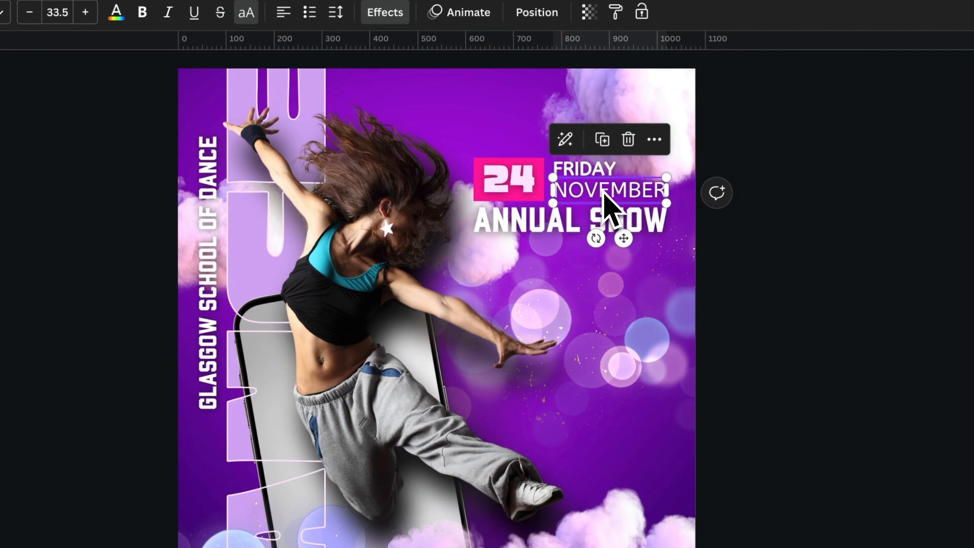
left_click_drag(631, 255, 603, 547)
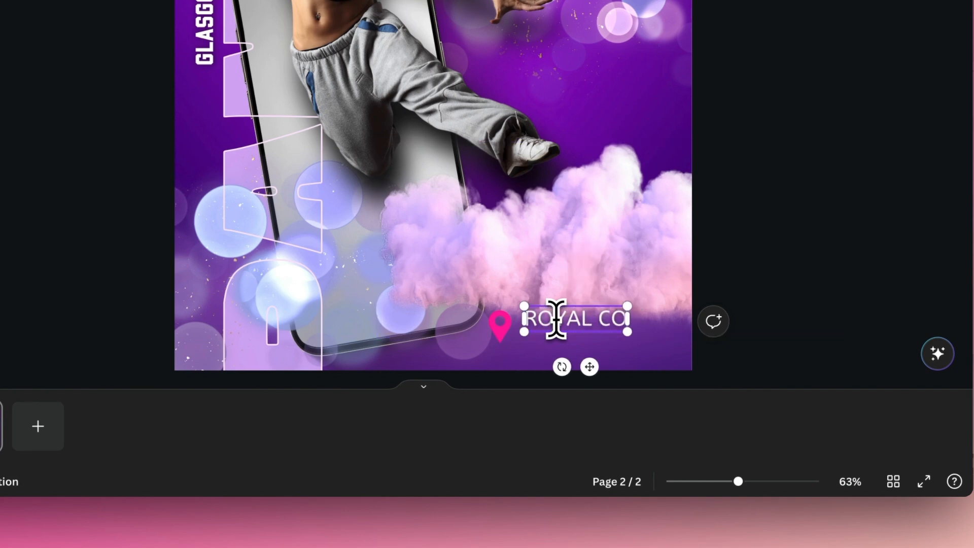
type("CE")
key("BackSpace")
key("BackSpace")
type("NCERT")
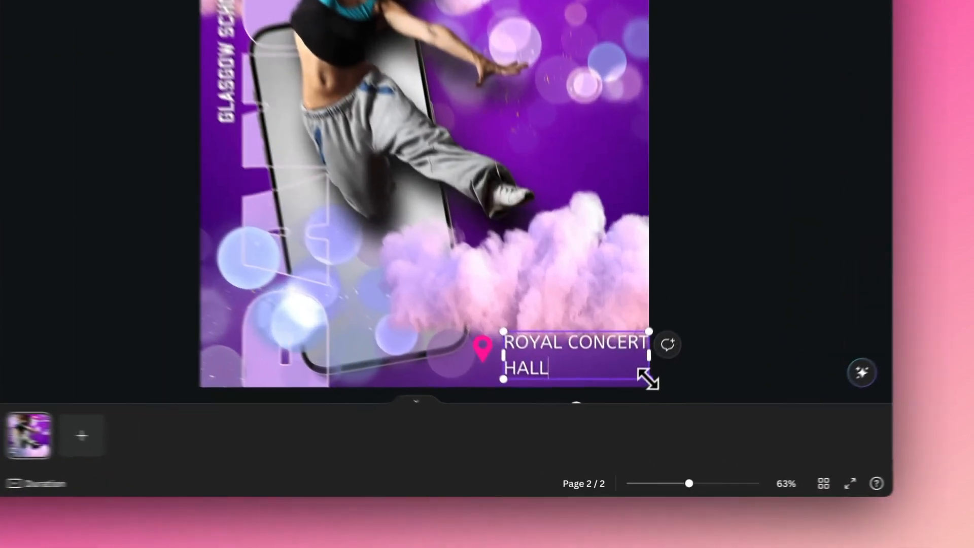
Shrink the ROYAL CONCERT HALL text to bold size 21.4 and add "7.30PM TILL LATE" as its second line
left_click_drag(634, 428, 603, 418)
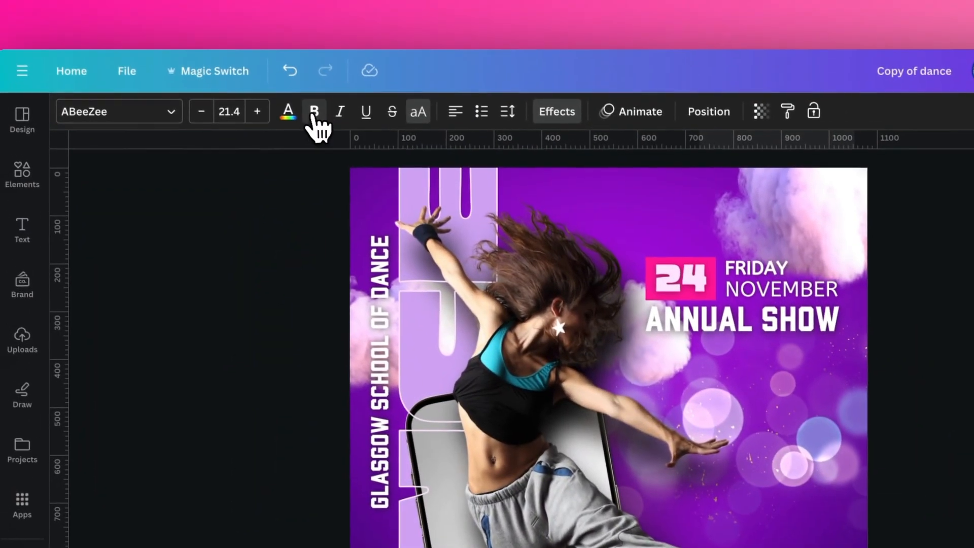
left_click(314, 113)
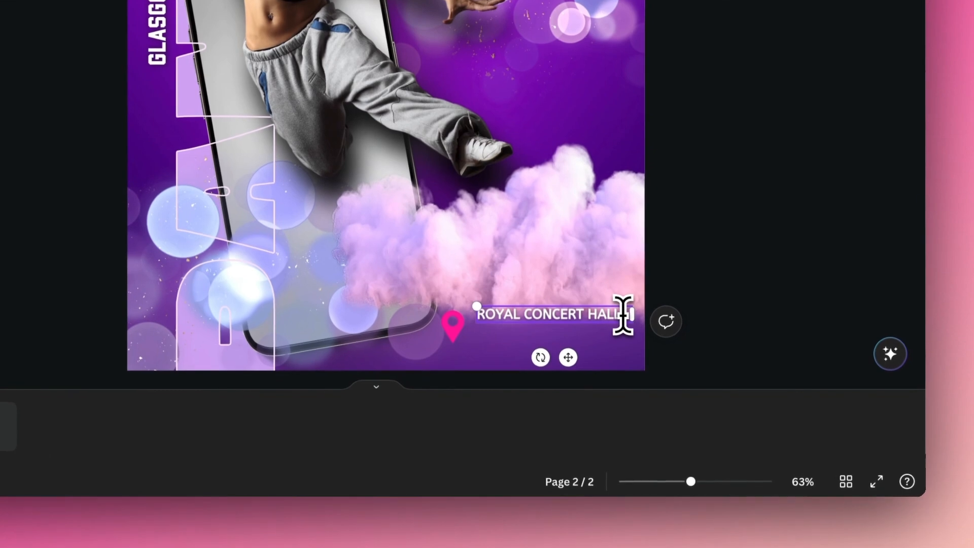
type("30PM")
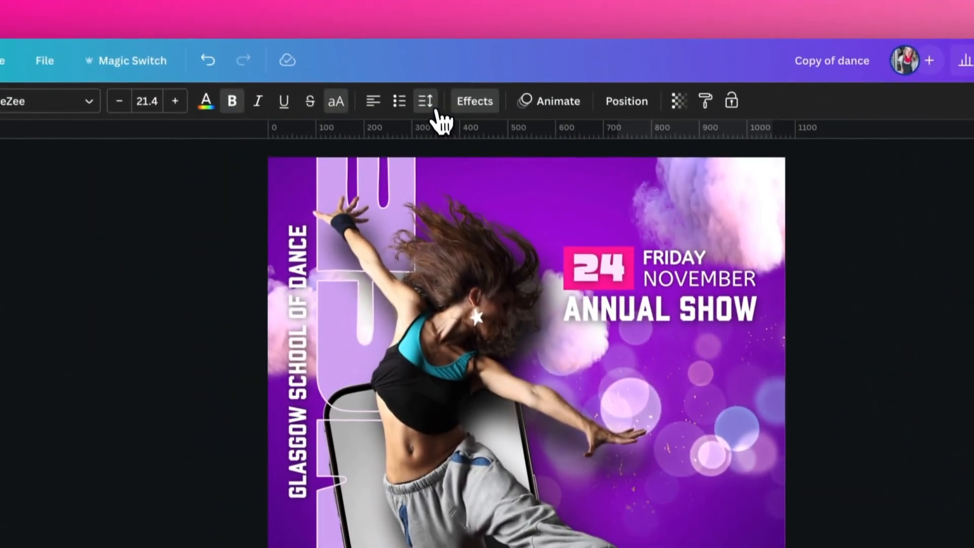
Tighten the line spacing of the two-line venue text and nudge it into line with the location pin
left_click(427, 102)
left_click_drag(509, 217, 508, 217)
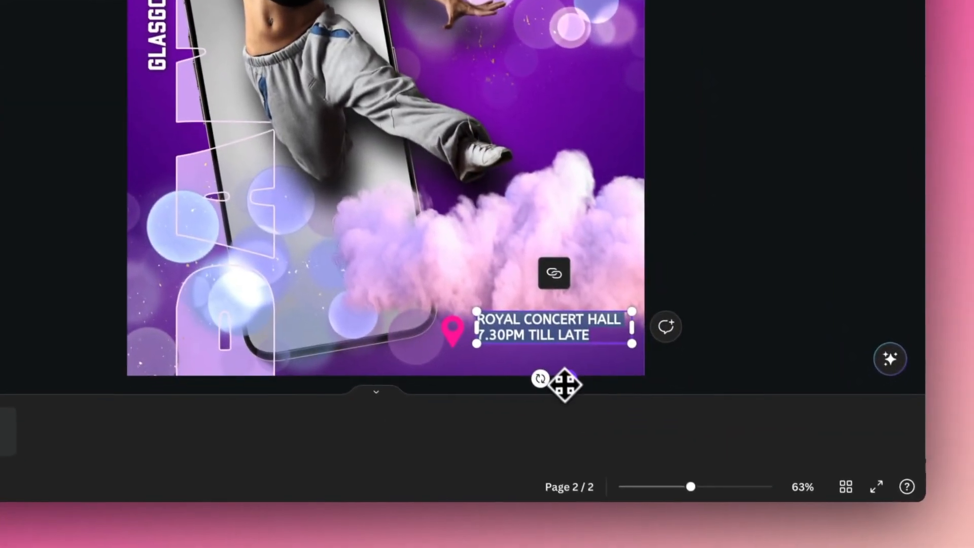
left_click_drag(566, 384, 566, 379)
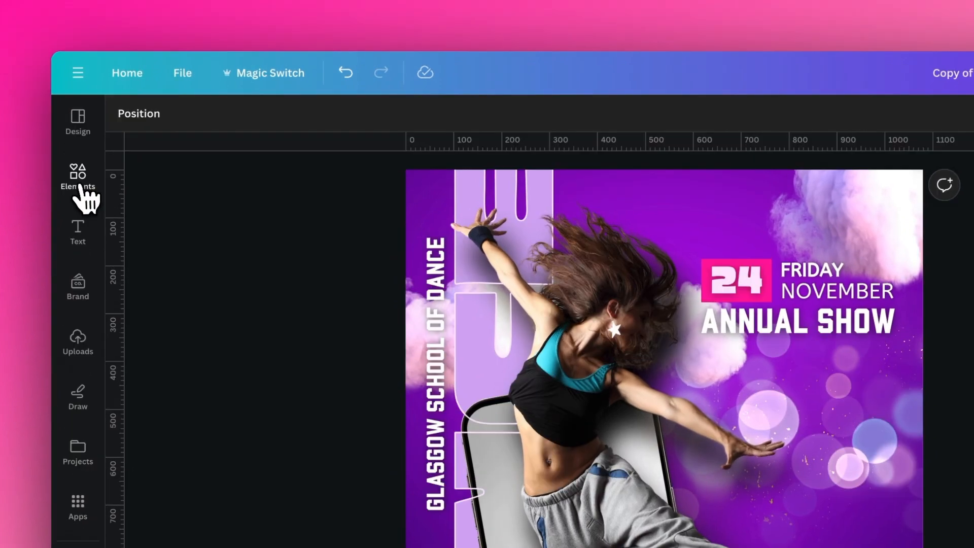
Search the elements library for "shining particles illustration" and show all the graphics results
left_click(81, 189)
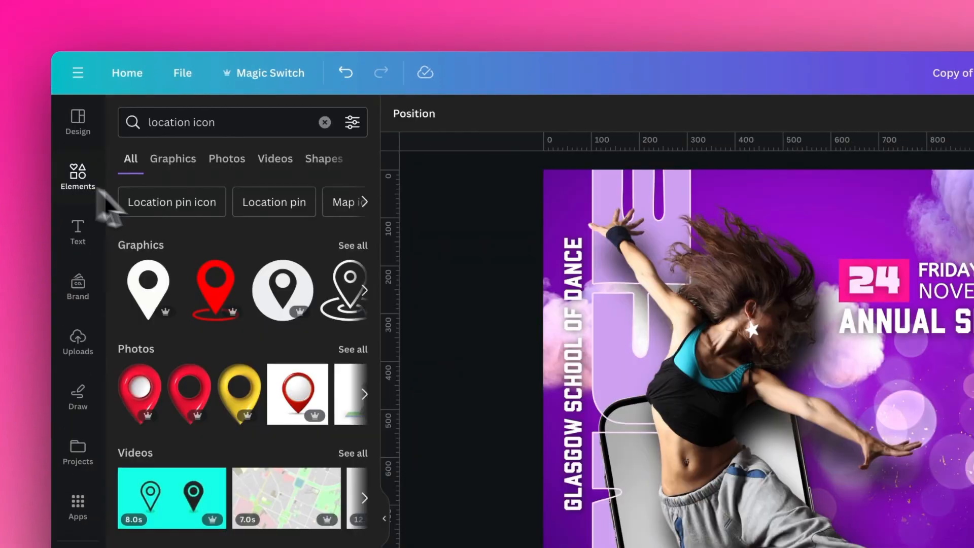
left_click(325, 123)
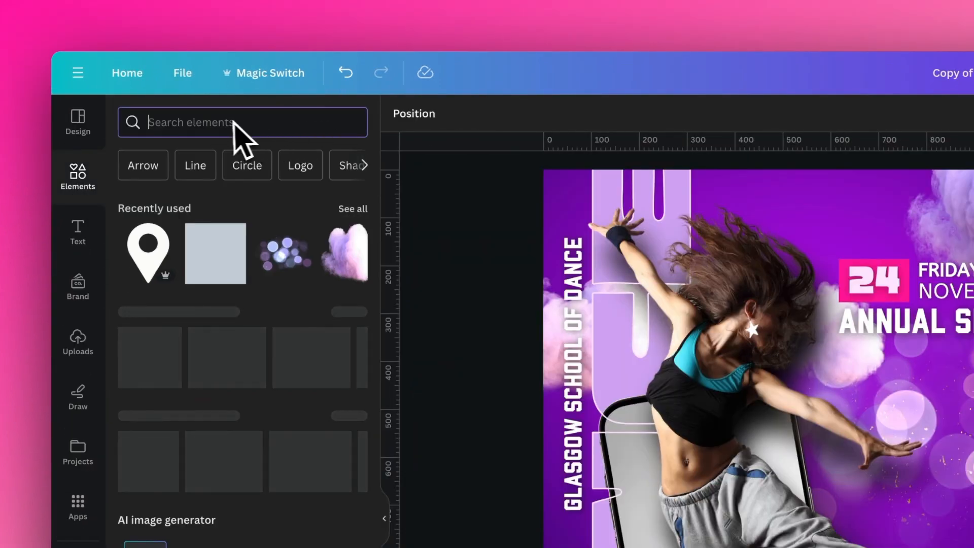
type("shin")
type("ining par")
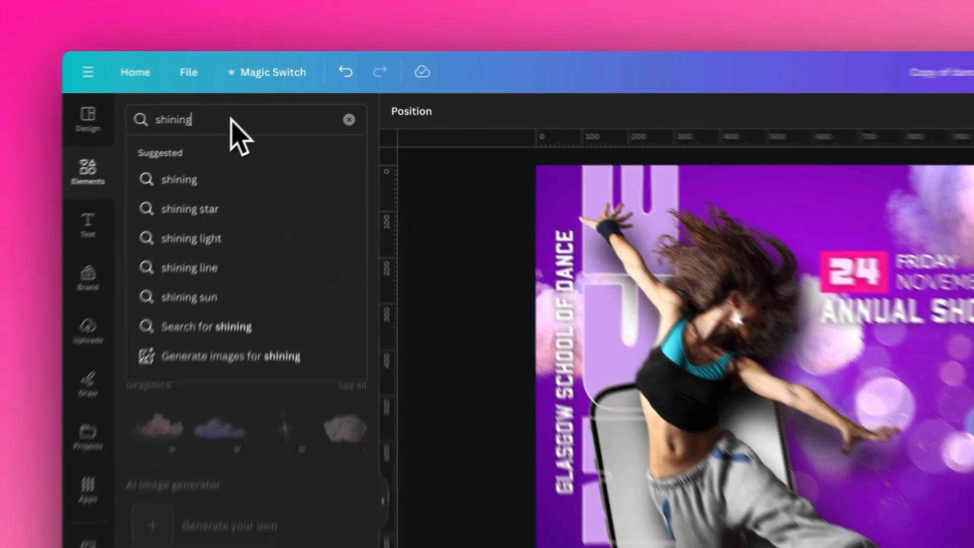
type("ticles")
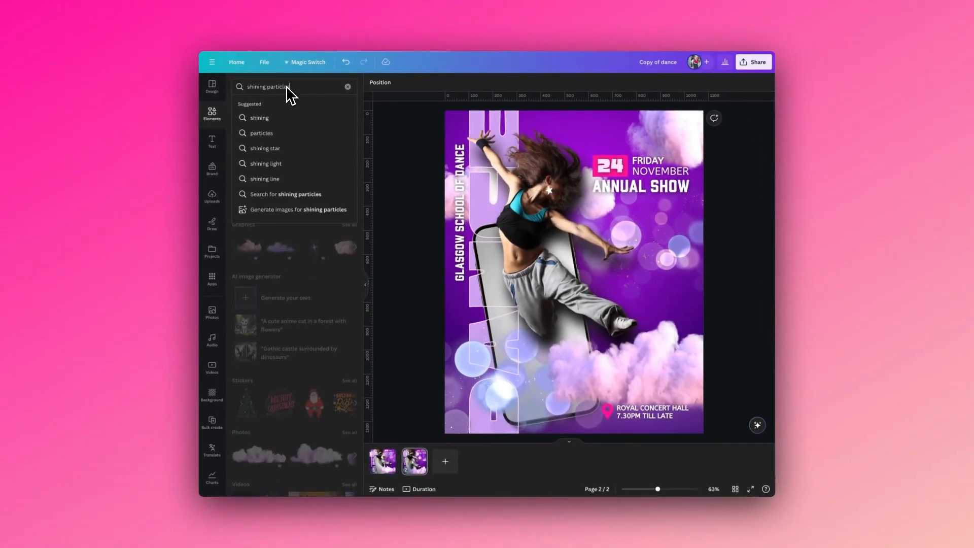
type(" illustratio")
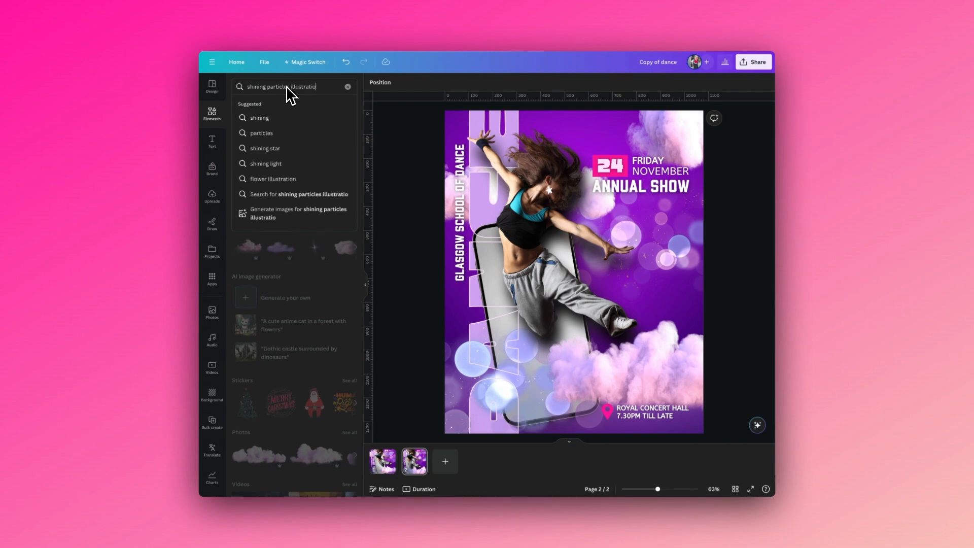
type("n")
key("Return")
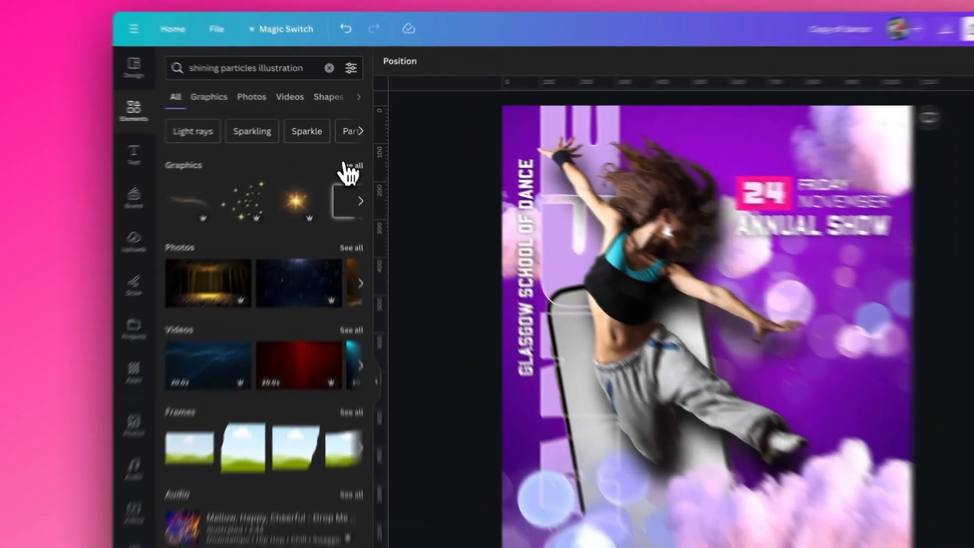
left_click(350, 148)
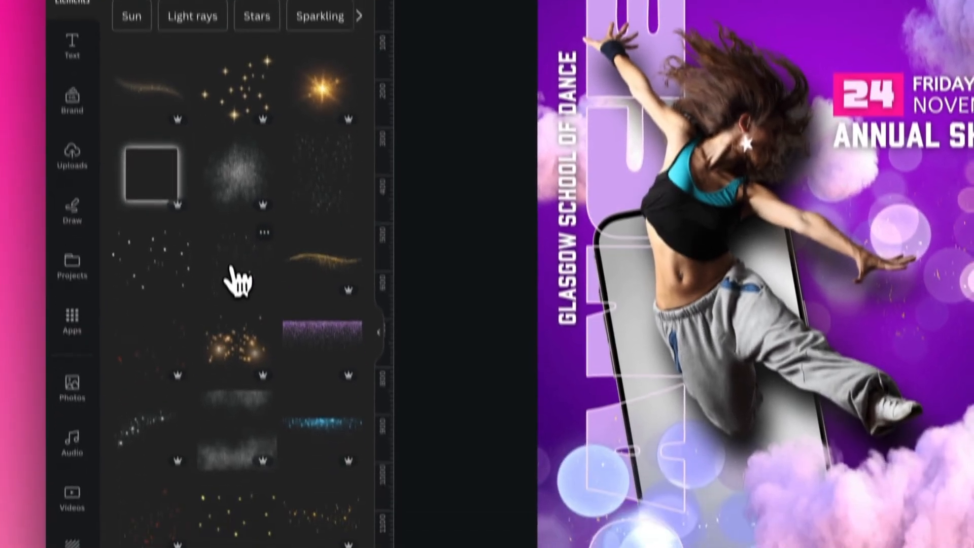
left_click(238, 388)
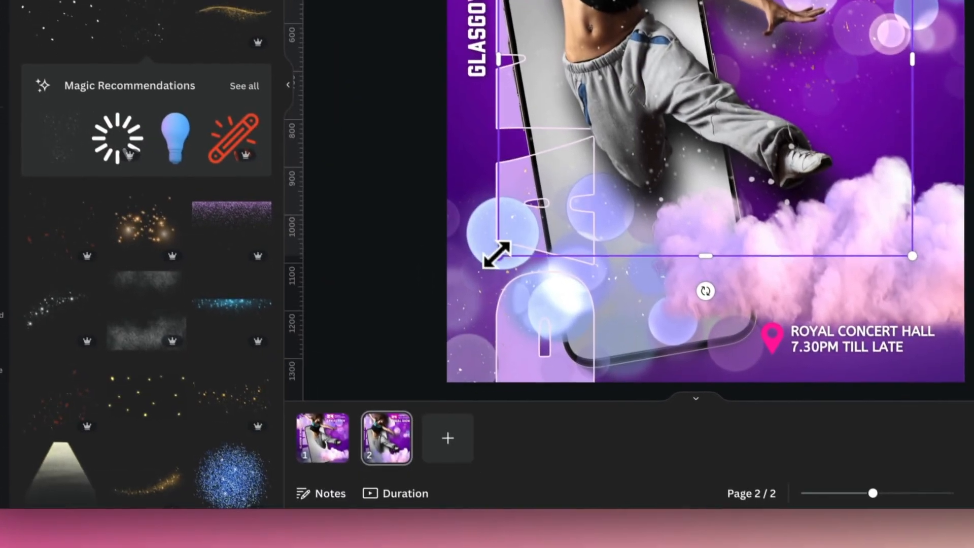
left_click_drag(530, 332, 407, 459)
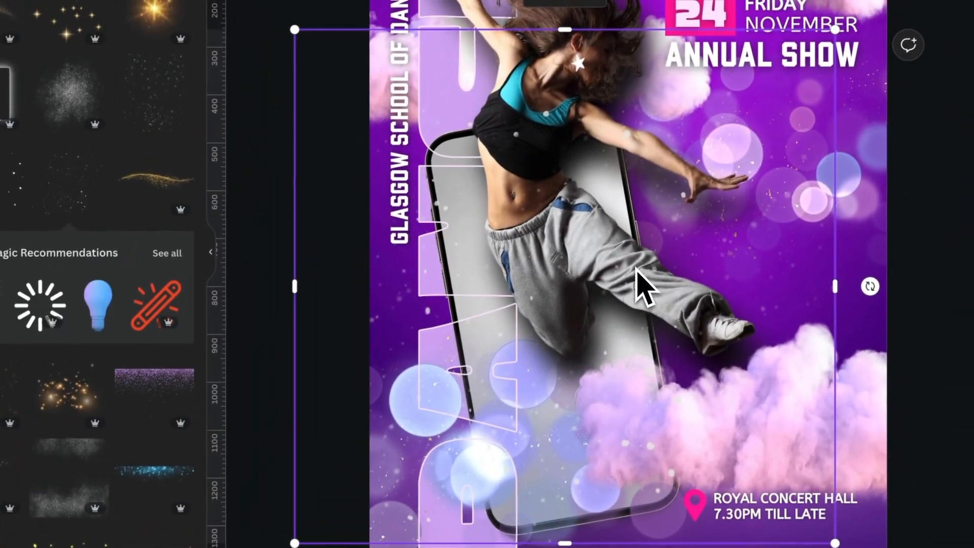
key("Delete")
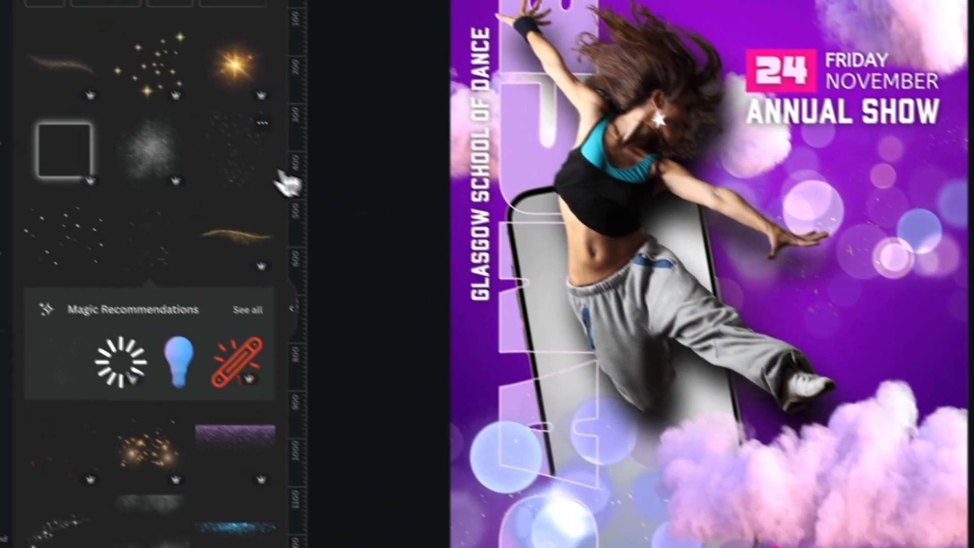
Add the fine white particles graphic and enlarge it until it covers the entire poster
left_click(165, 112)
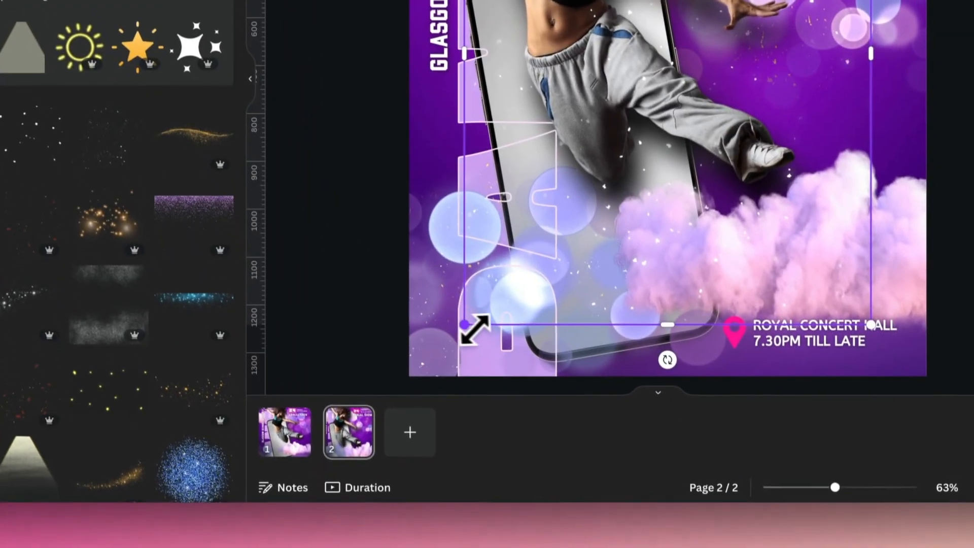
left_click_drag(543, 547, 511, 547)
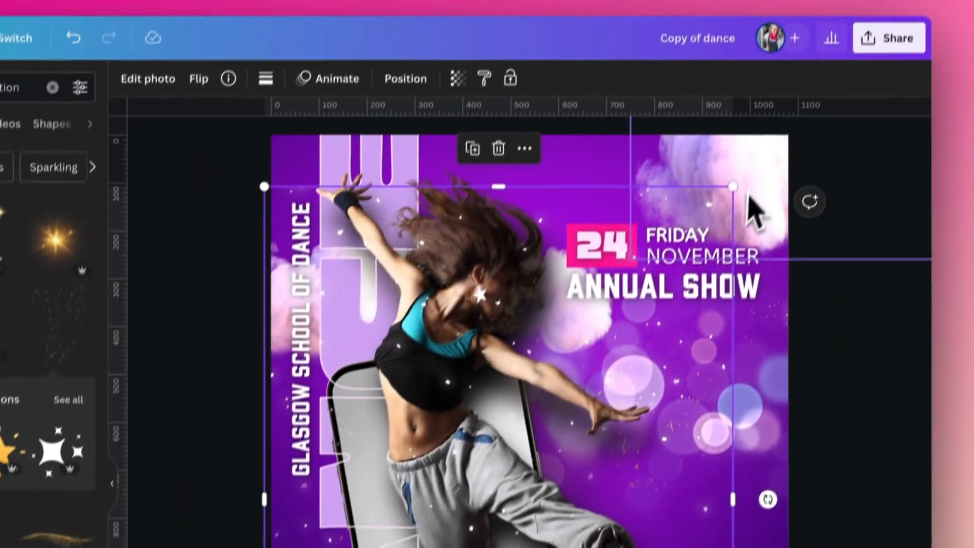
left_click_drag(733, 188, 823, 150)
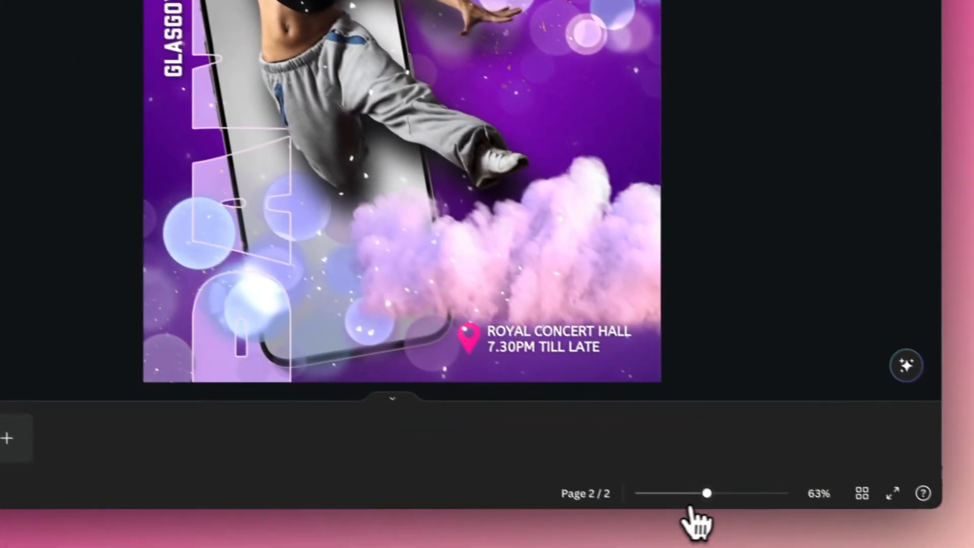
left_click_drag(707, 493, 696, 493)
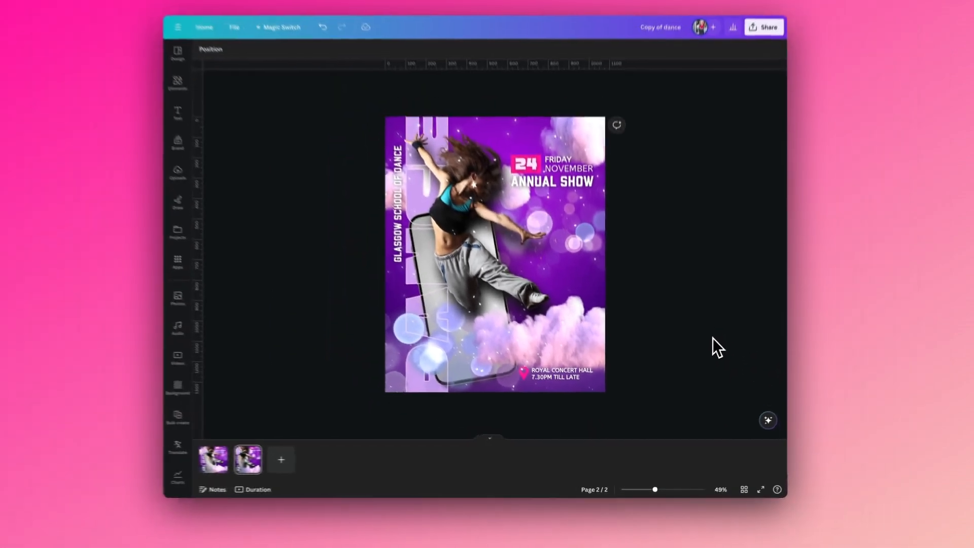